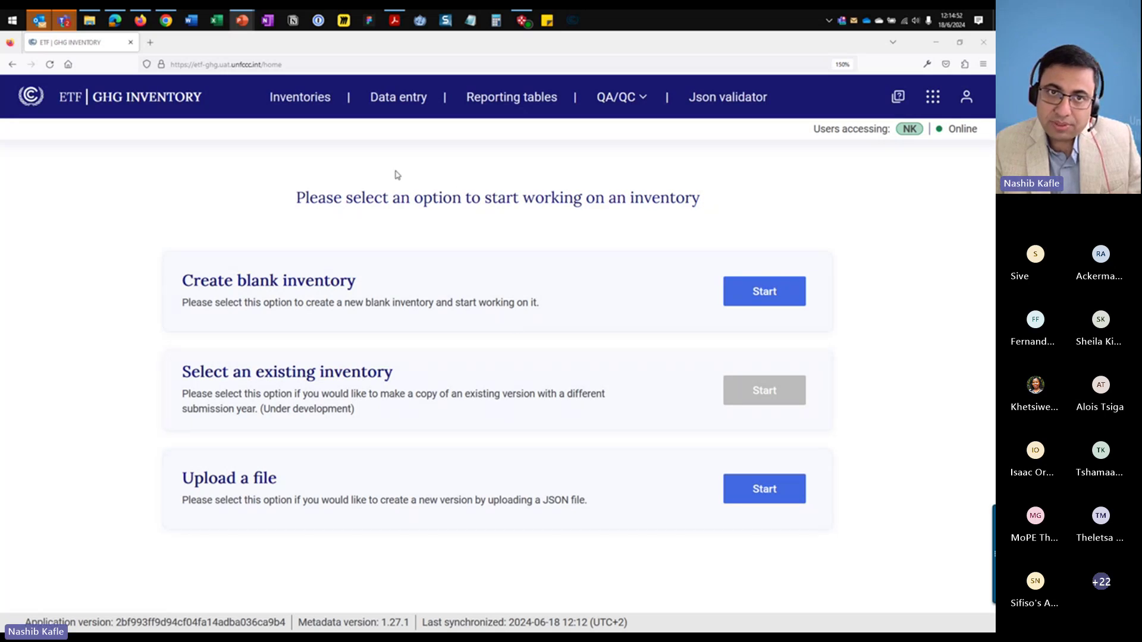
- Open the list of inventories and look through the available versions
click(313, 104)
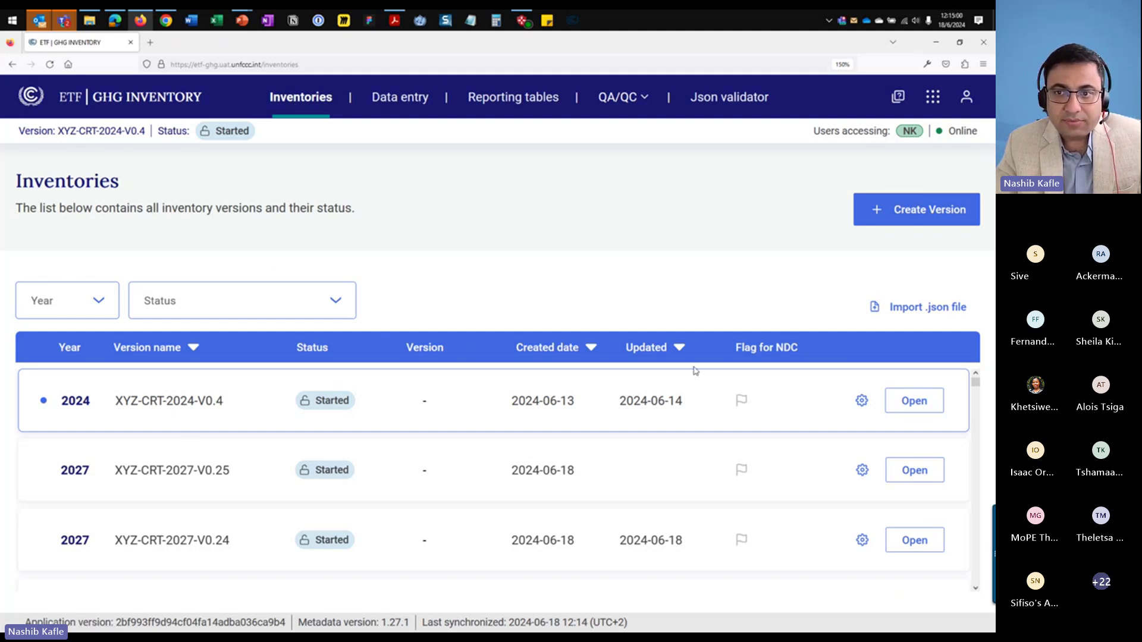
scroll(651, 443, down, 5)
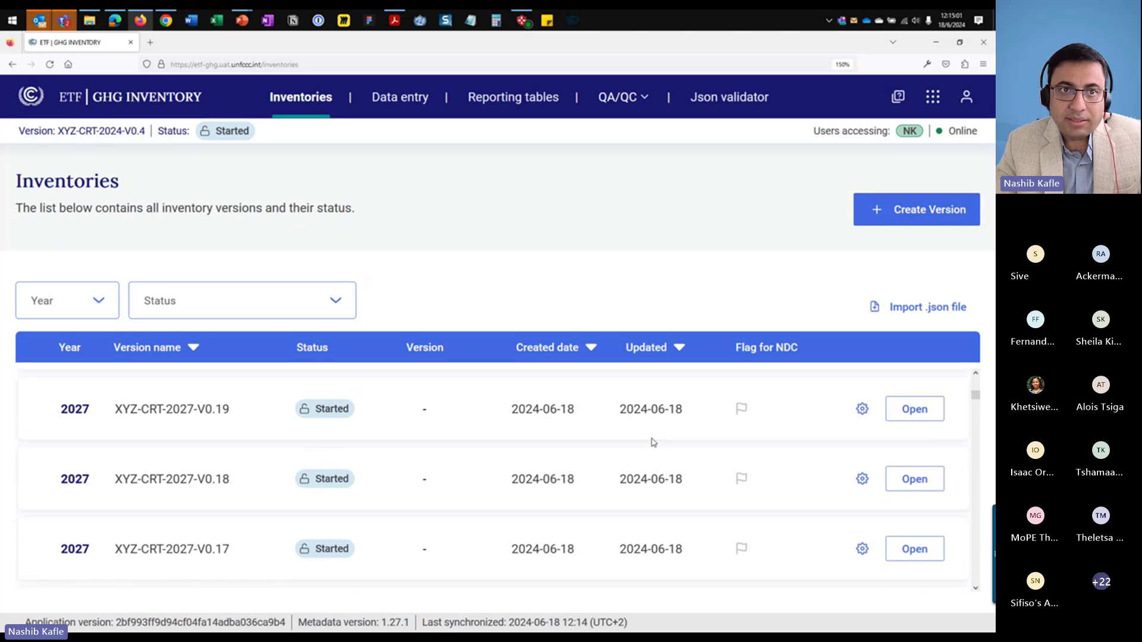
scroll(653, 443, up, 5)
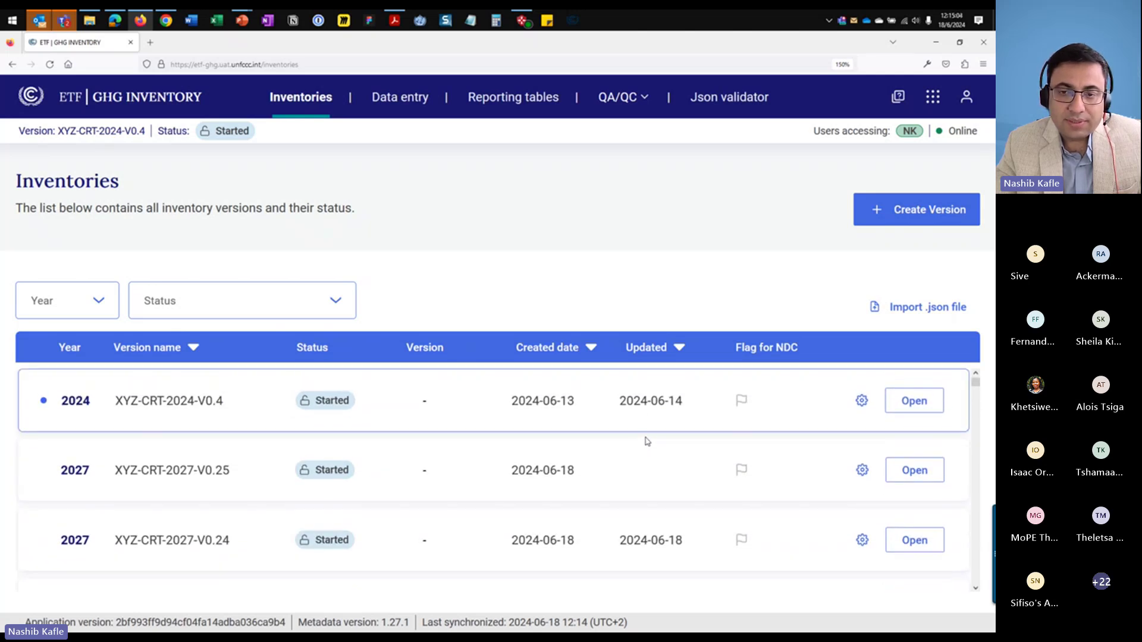
scroll(647, 441, down, 10)
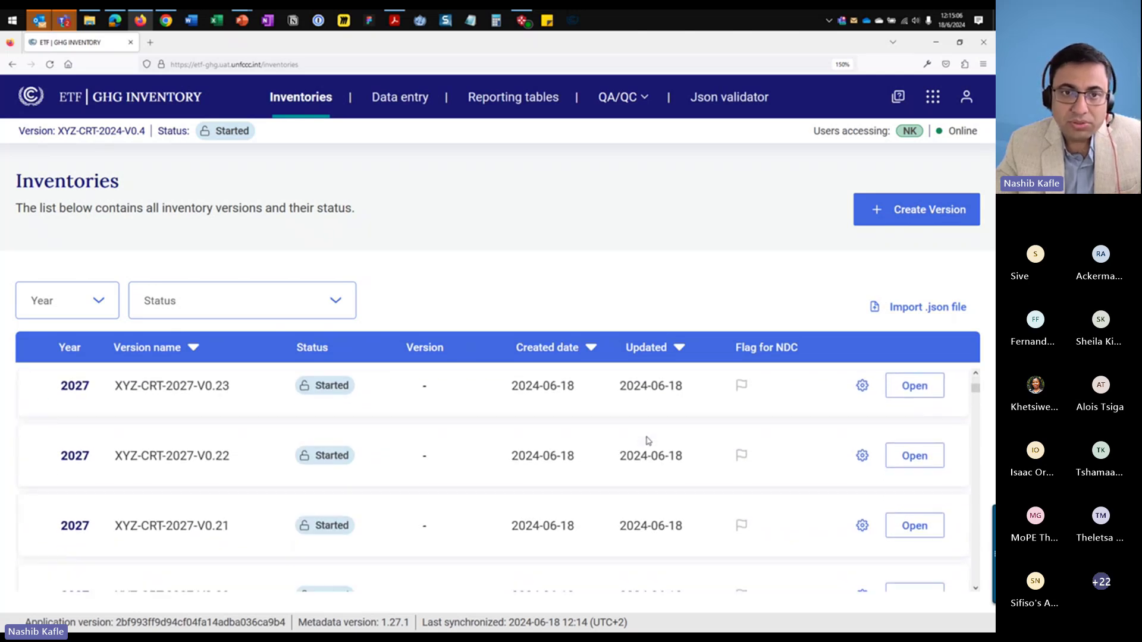
scroll(648, 441, down, 2)
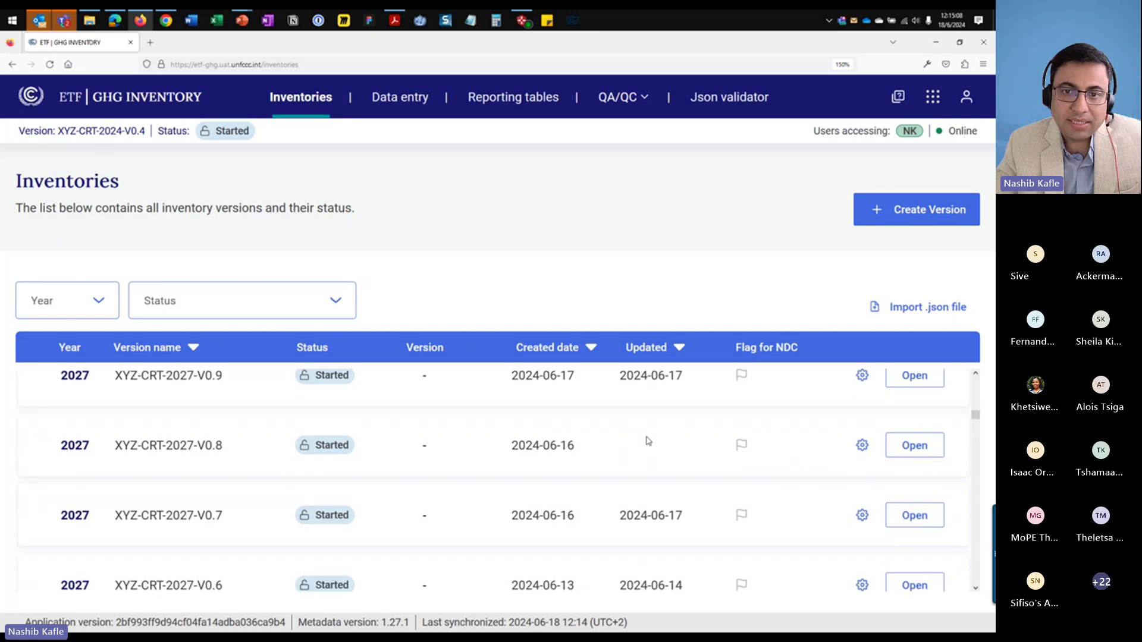
scroll(648, 441, up, 12)
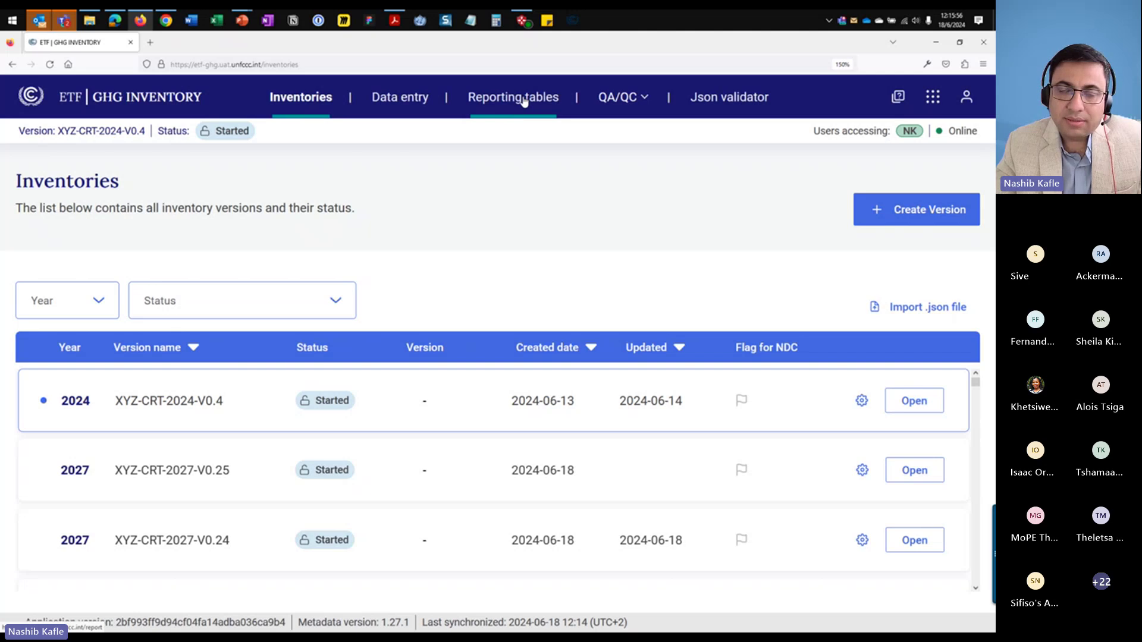
- Check the QA/QC options and the year and status filter choices for the inventory list
click(642, 101)
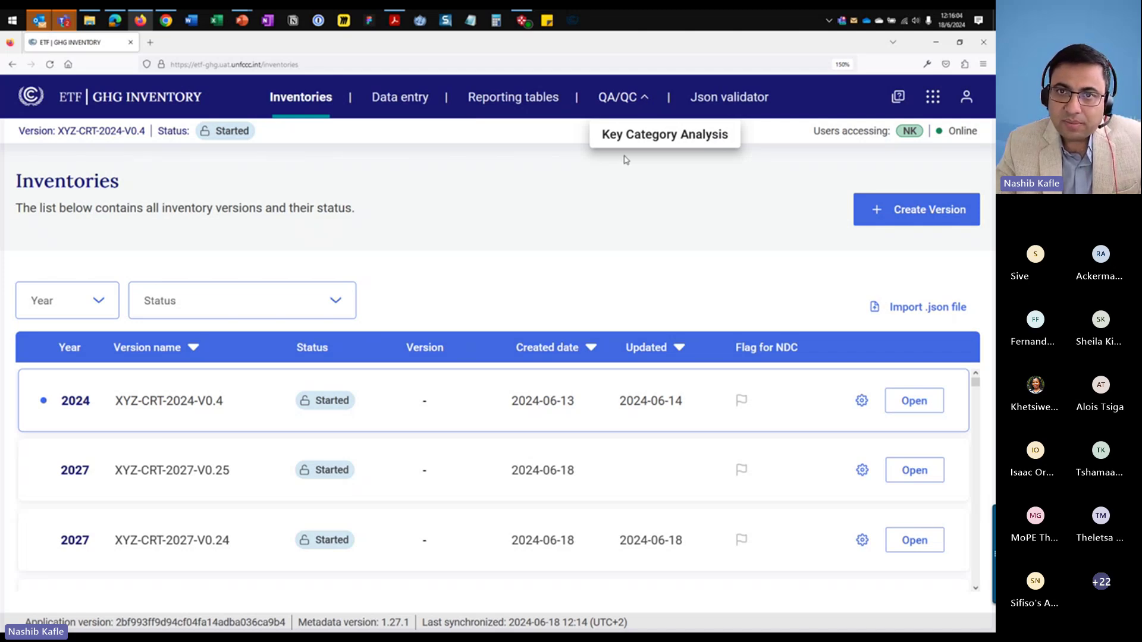
click(611, 211)
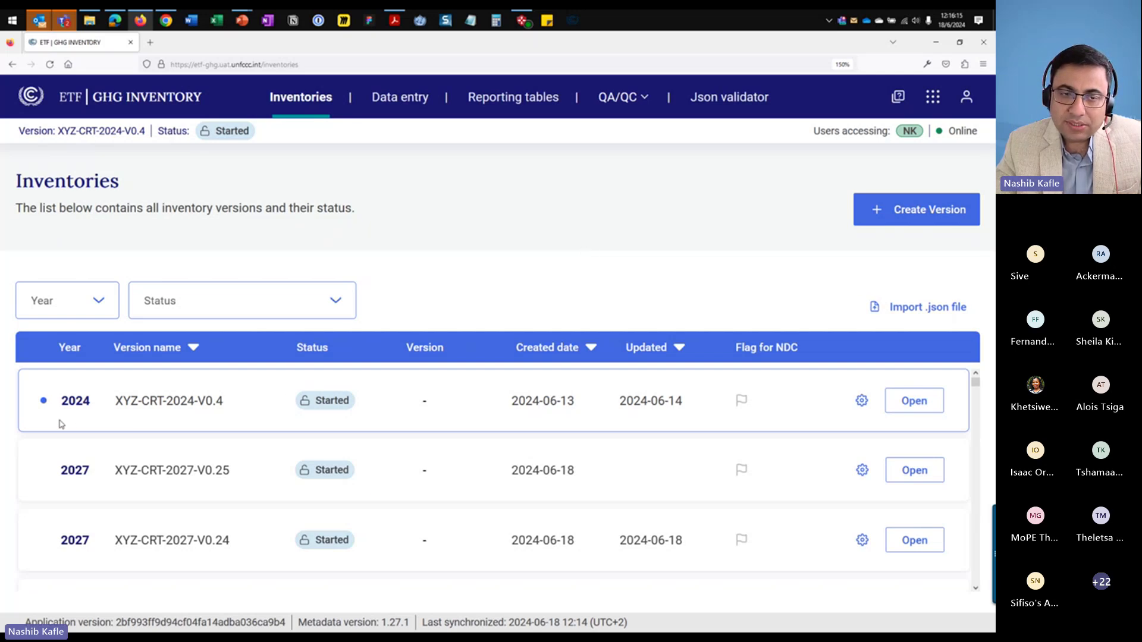
click(99, 302)
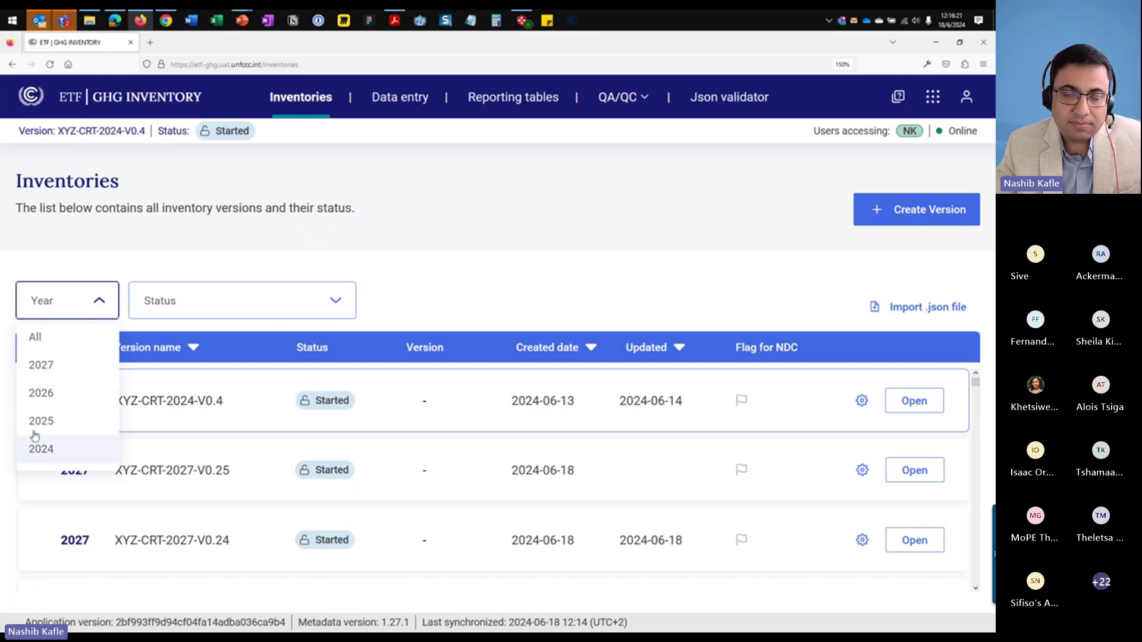
click(211, 306)
click(214, 306)
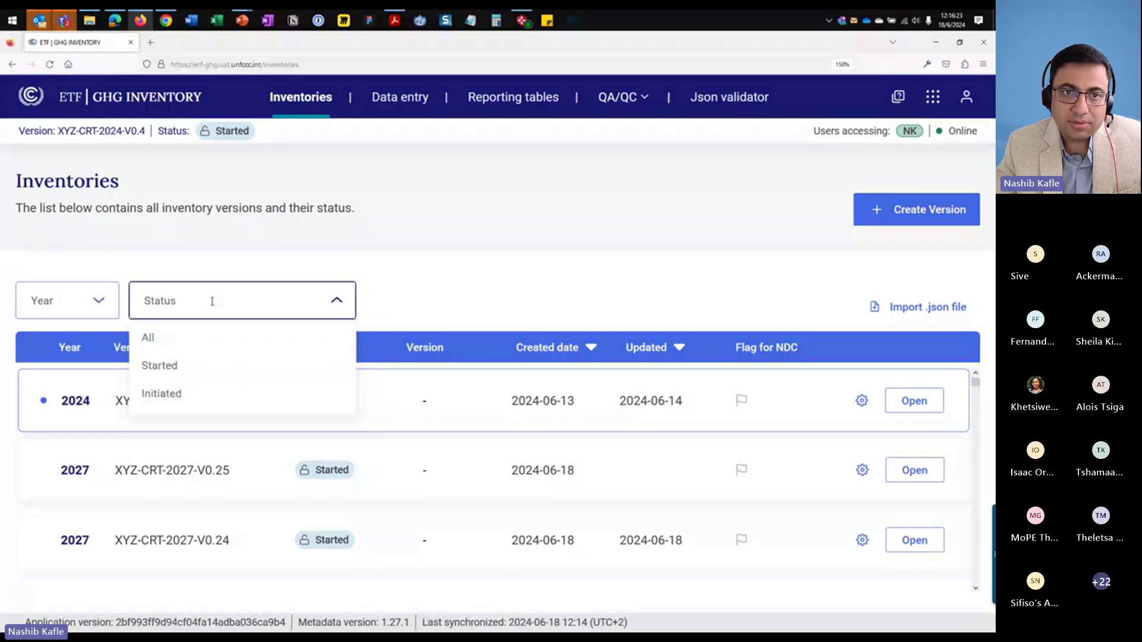
click(201, 265)
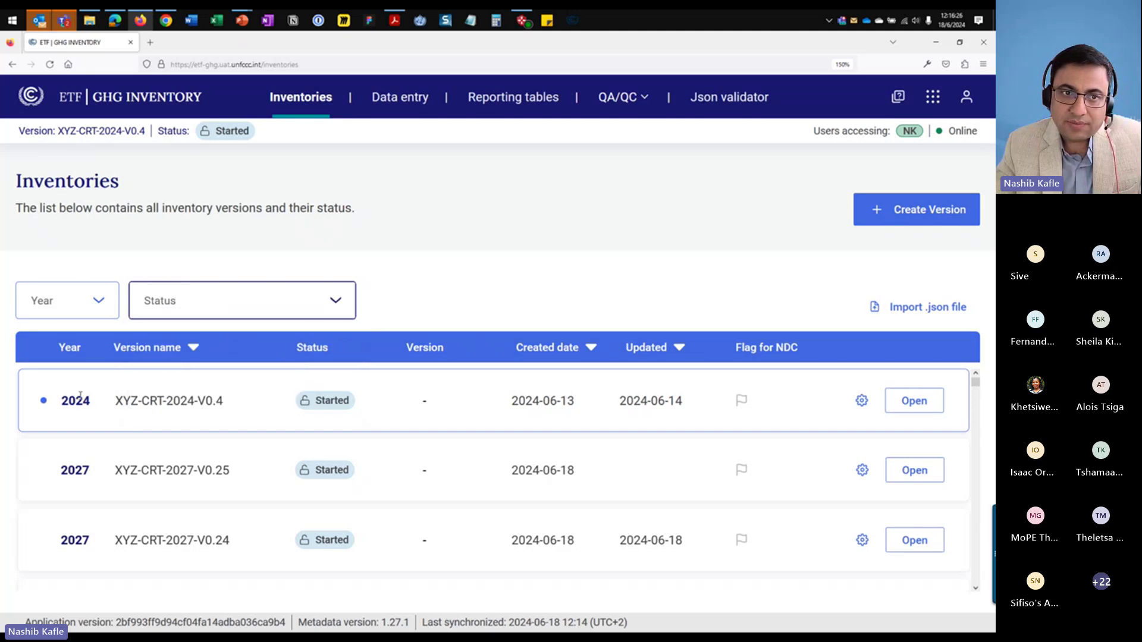
- Open inventory version XYZ-CRT-2024-V0.4 and expand the Energy sector down to the children of 1.A.1.a Public electricity and heat production
click(899, 401)
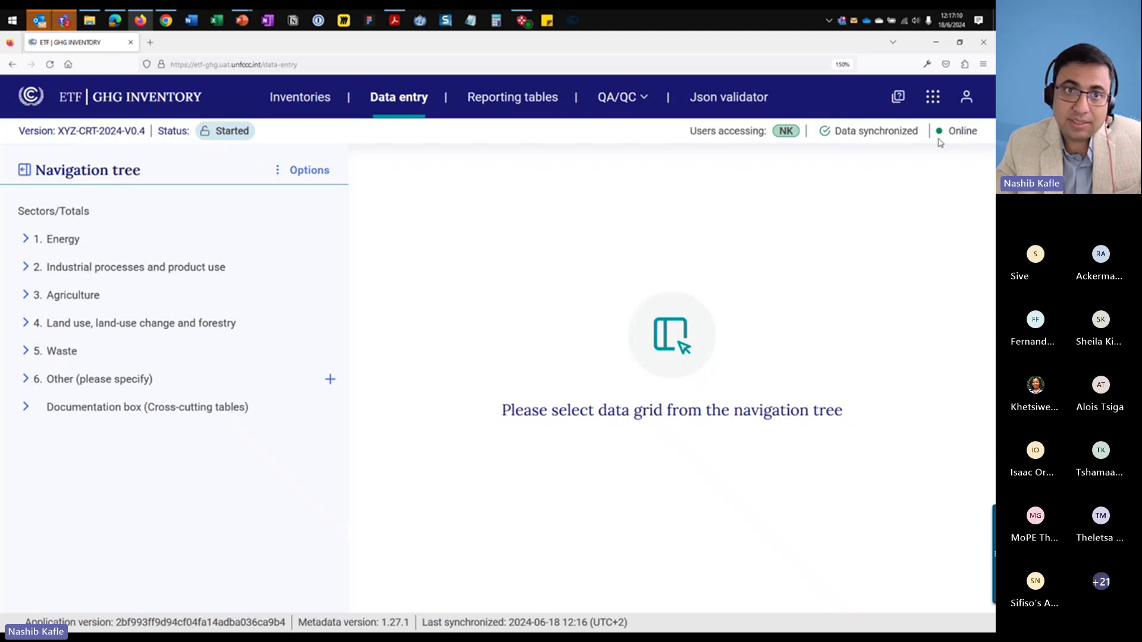
click(31, 242)
click(41, 268)
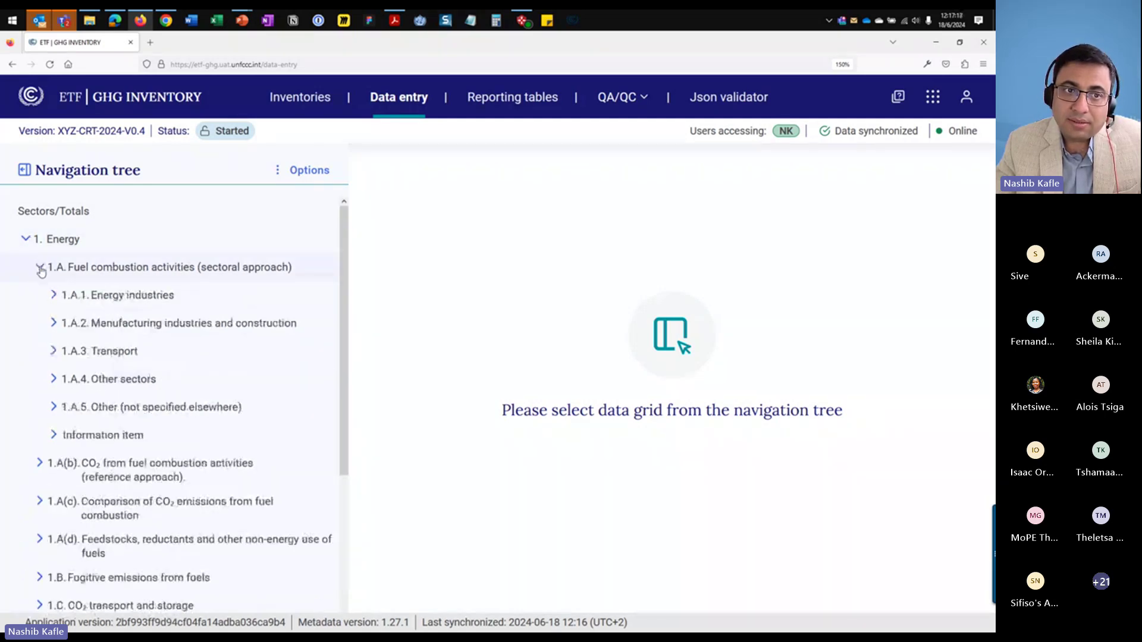
click(54, 298)
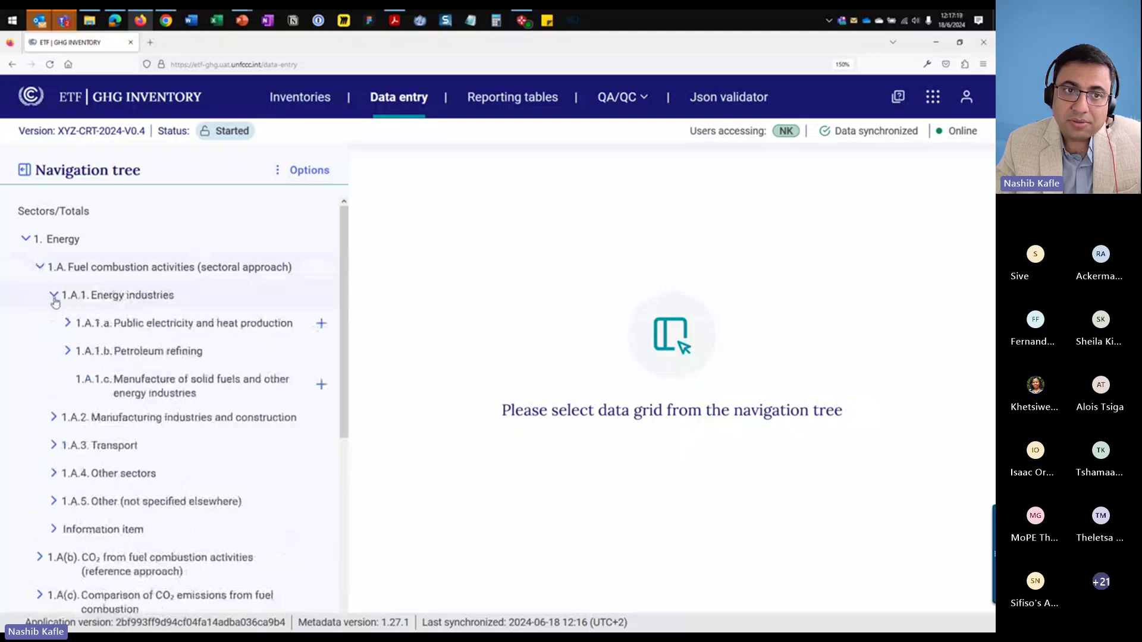
click(66, 323)
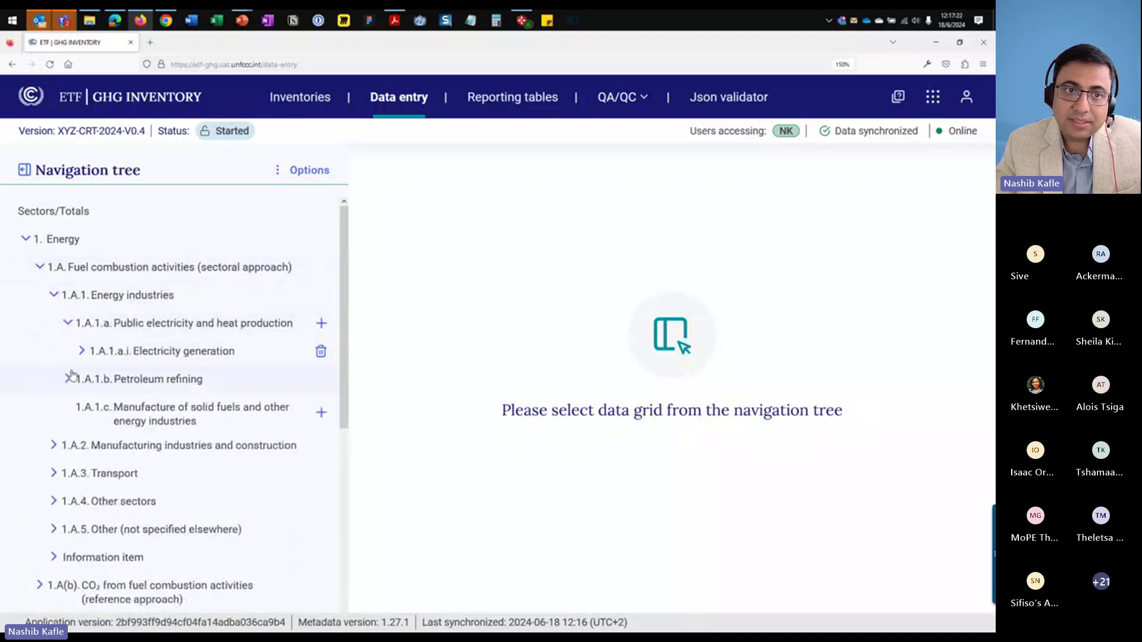
- Add the child node 1.A.1.a.ii Combined heat and power generation under Public electricity and heat production
click(321, 322)
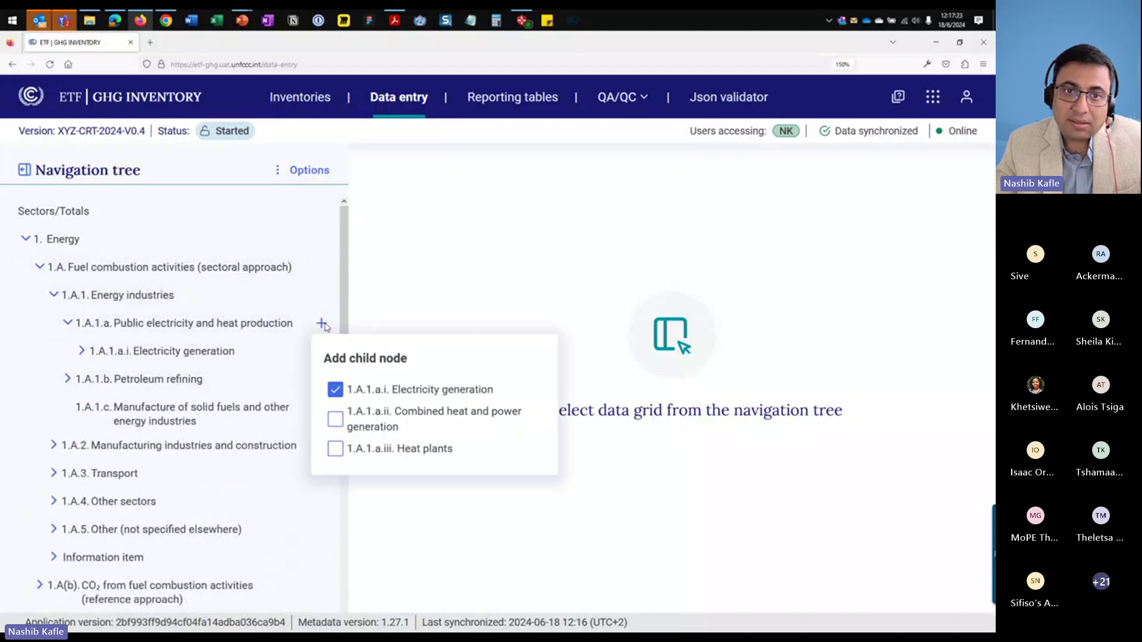
click(335, 420)
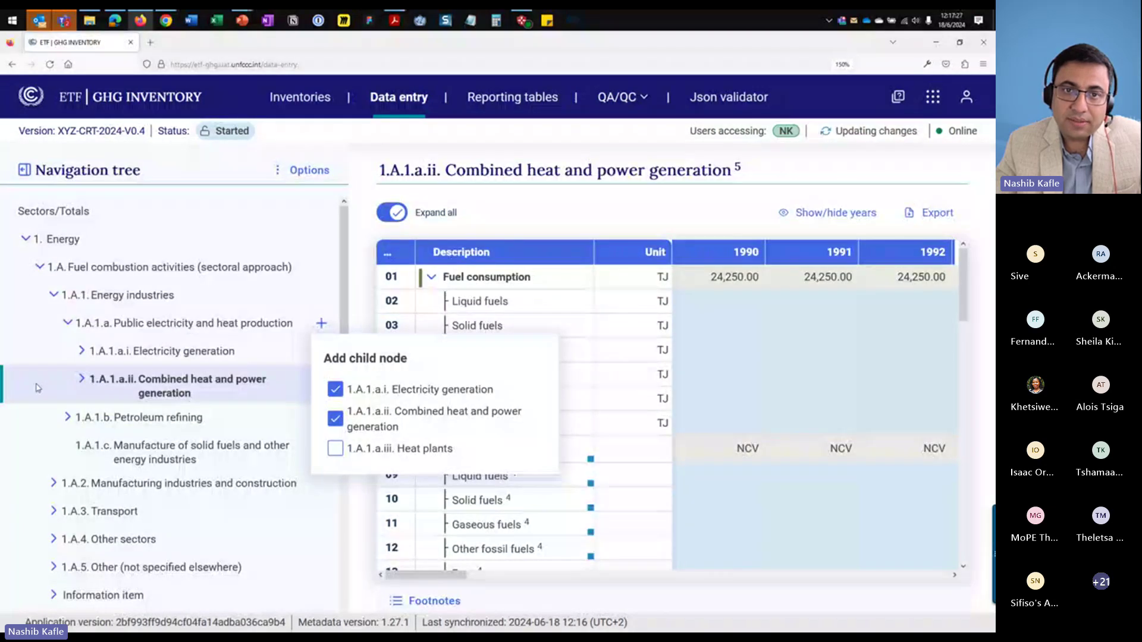
click(23, 389)
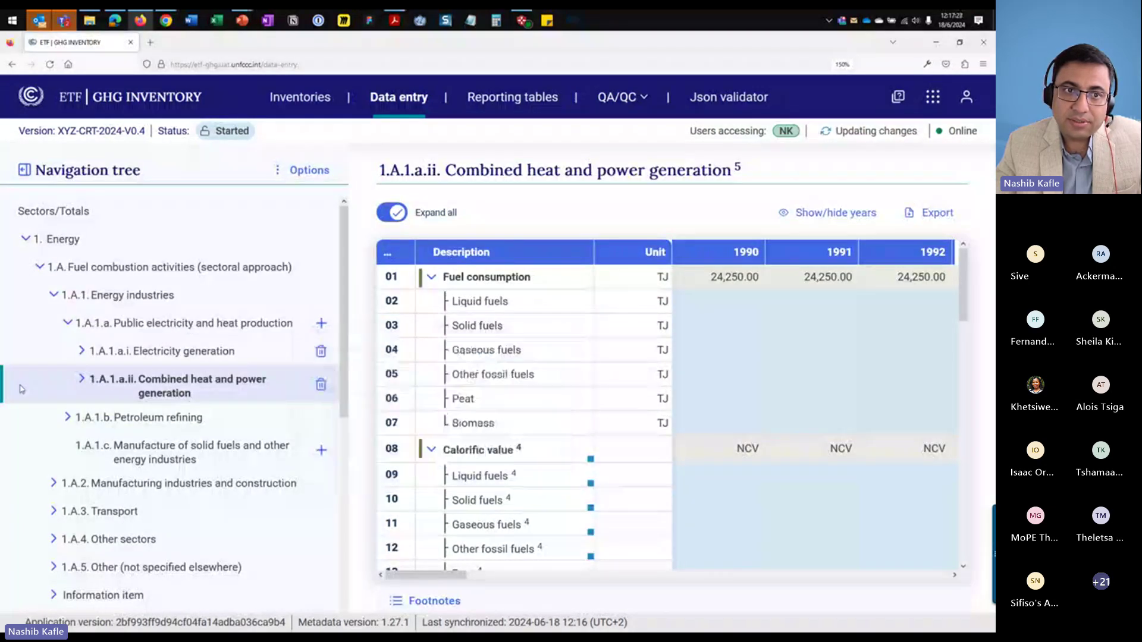
- Review the fuel nodes under Electricity generation and Combined heat and power generation, and collapse the Energy sector
click(81, 381)
click(81, 352)
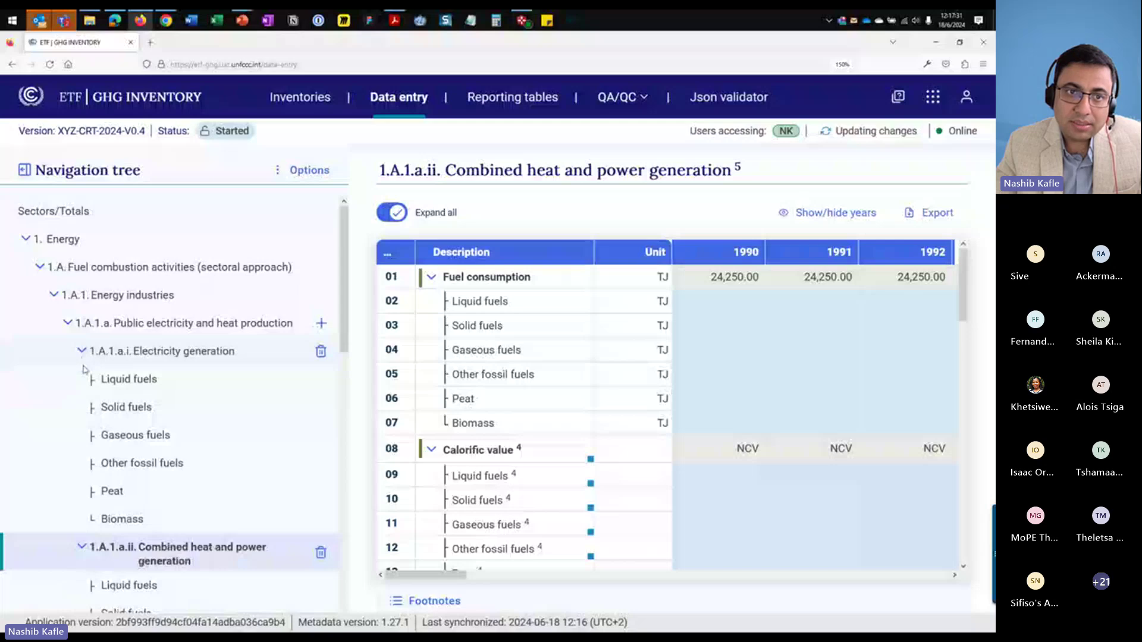
scroll(86, 386, down, 3)
scroll(80, 368, up, 3)
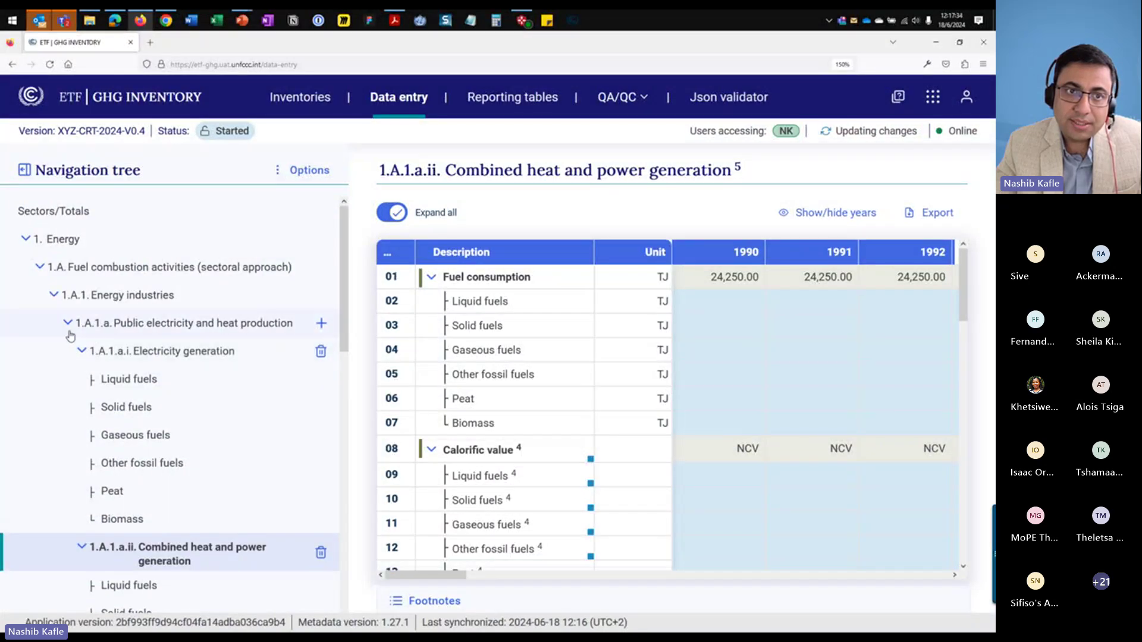
click(54, 295)
scroll(56, 444, down, 3)
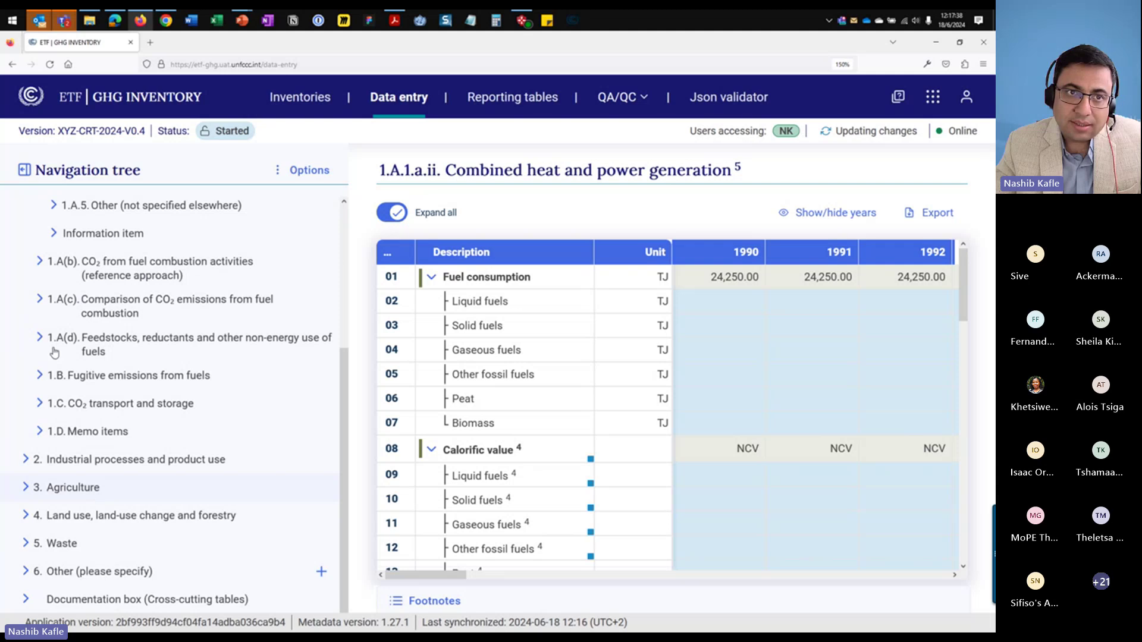
scroll(58, 357, up, 3)
click(32, 248)
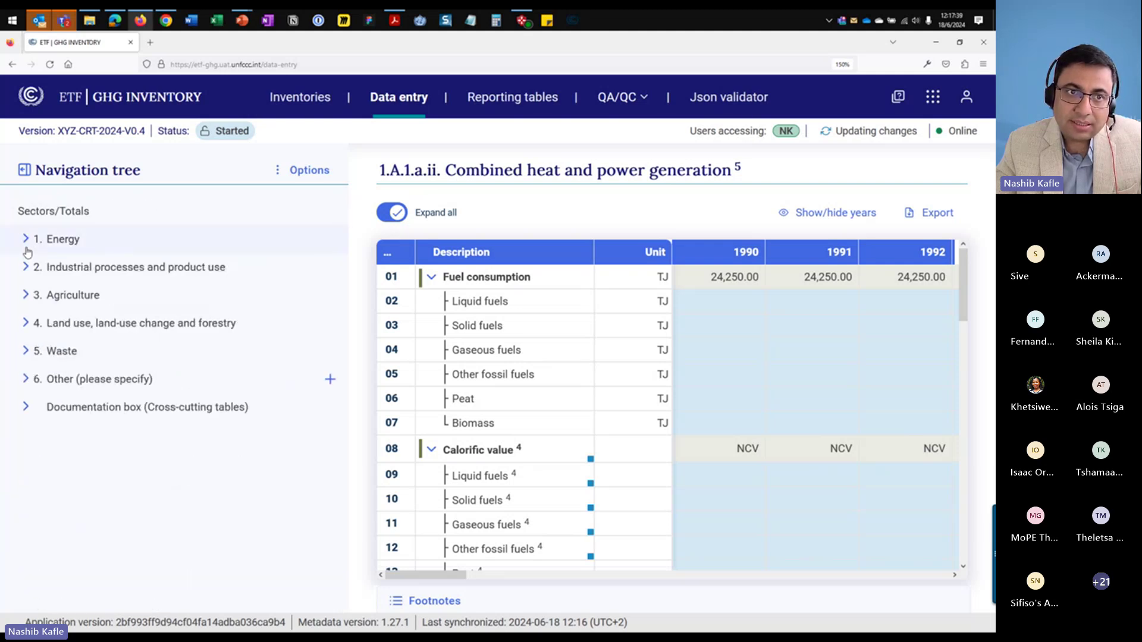
- Look at the categories under Industrial processes and product use and under Waste, including the nodes of 5.E Other
click(26, 269)
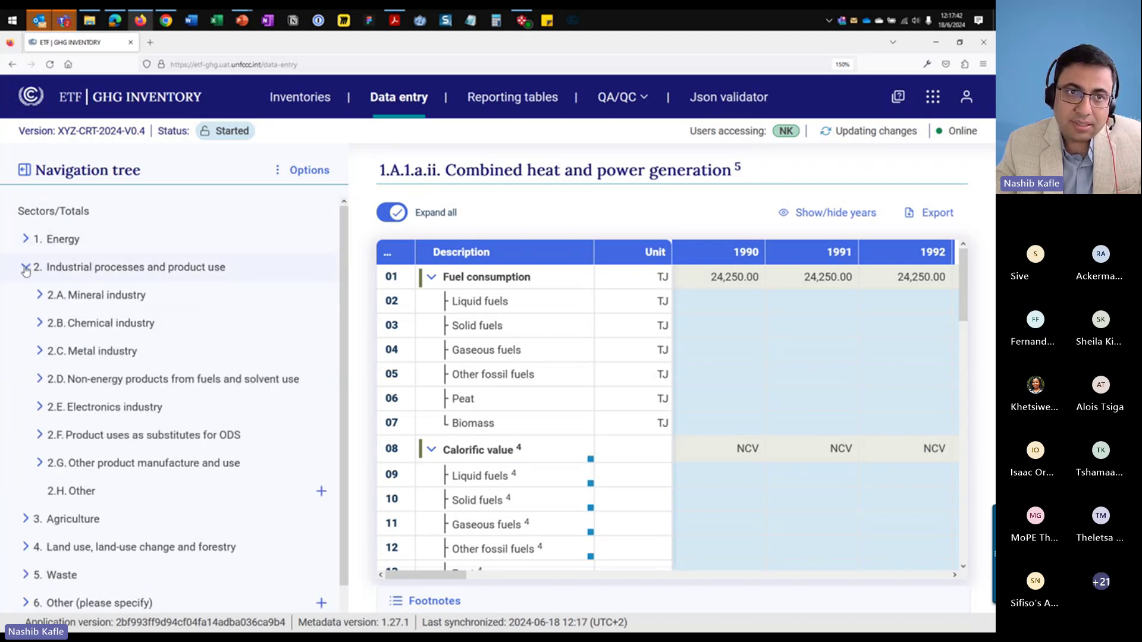
click(26, 269)
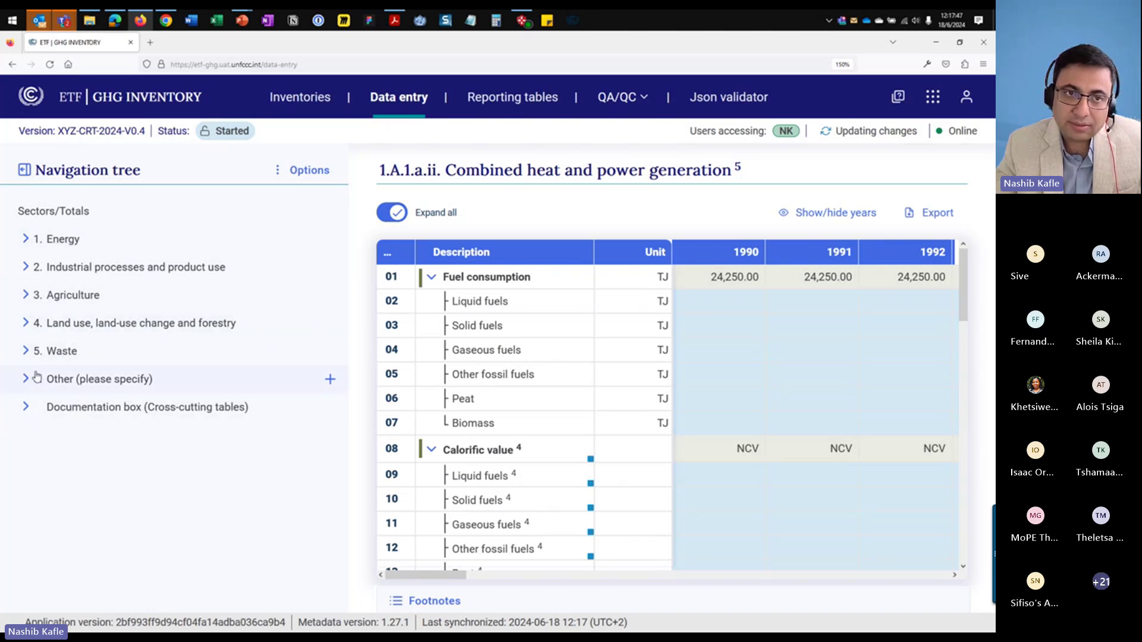
click(26, 352)
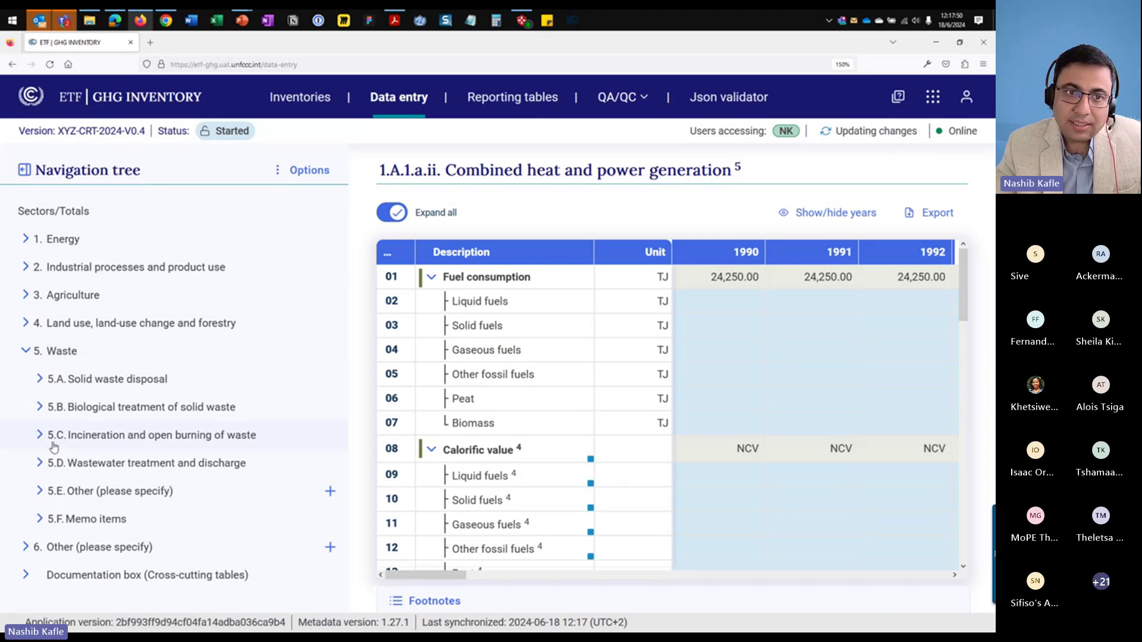
click(40, 492)
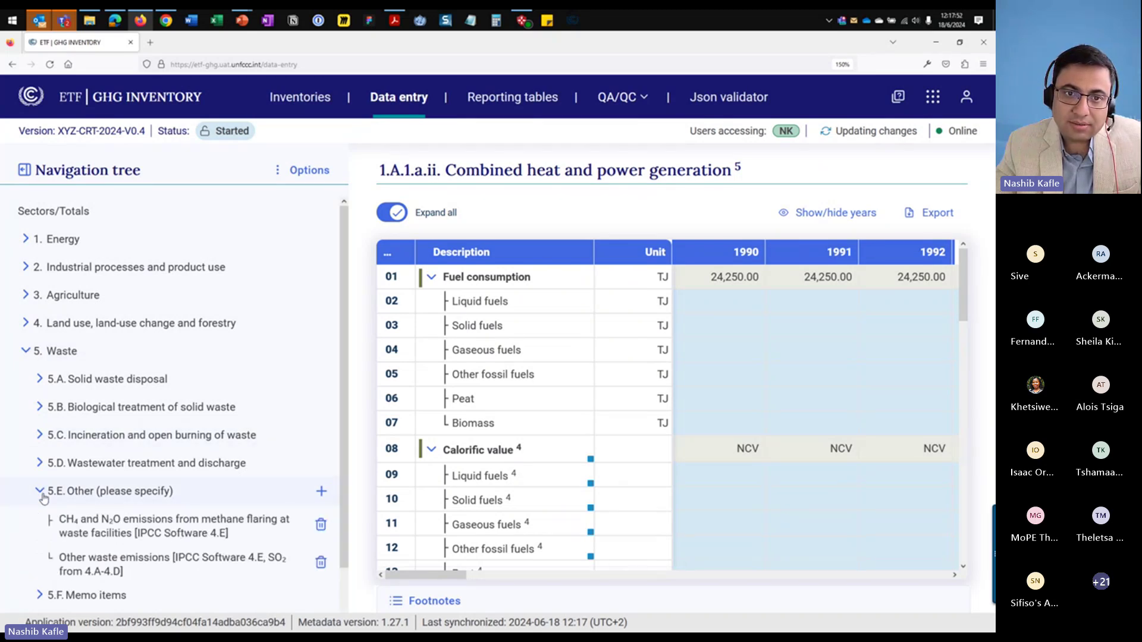
click(40, 493)
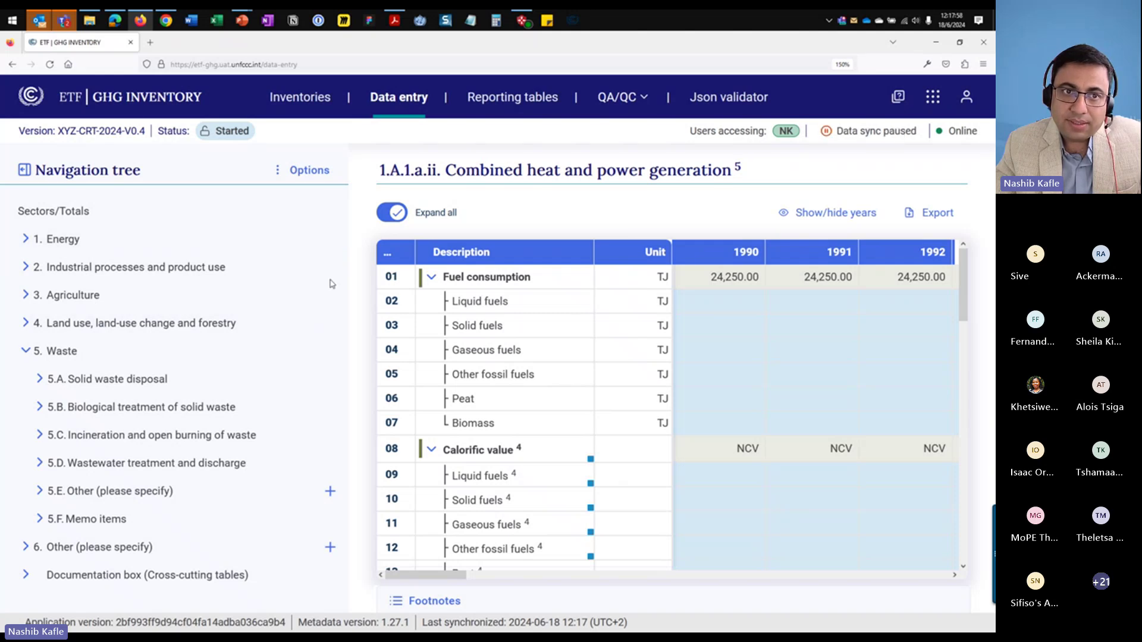
- Open the data grid of 1.A.1 Energy industries within the Energy sector's fuel combustion activities
click(33, 247)
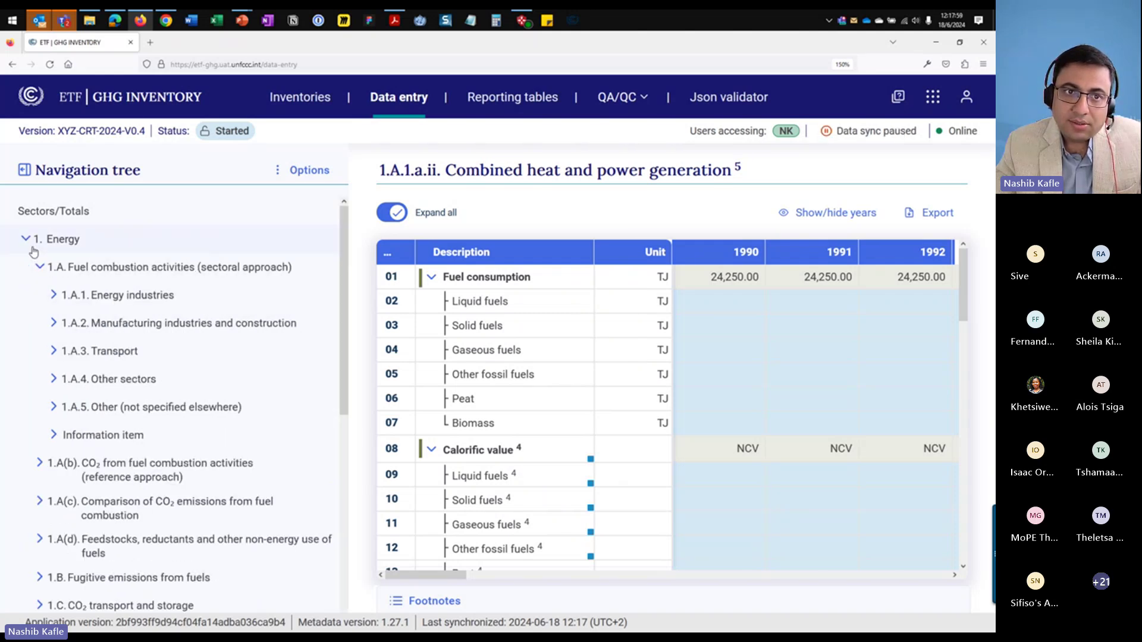
click(55, 300)
click(55, 300)
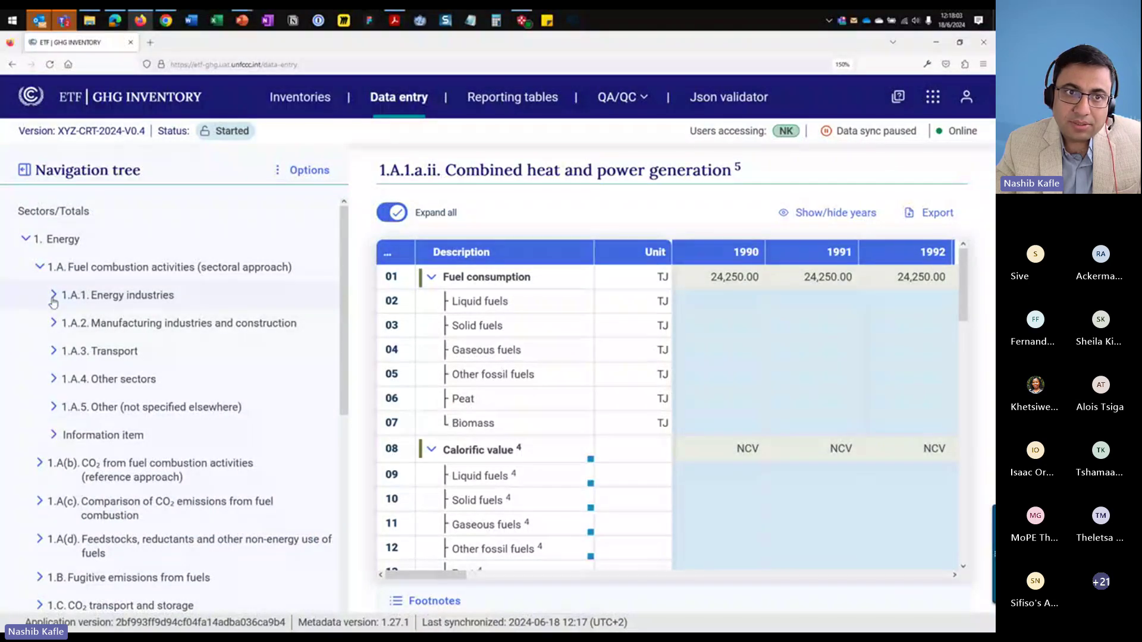
click(54, 297)
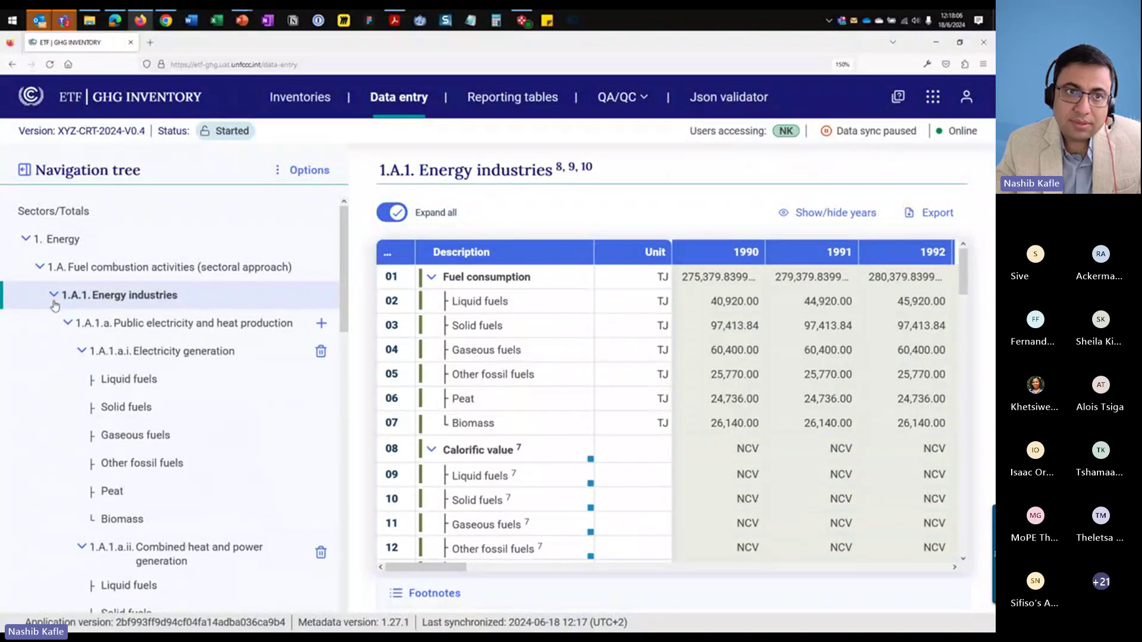
- Open the Gaseous fuels data grid under 1.A.1.b Petroleum refining and look over its rows
click(66, 324)
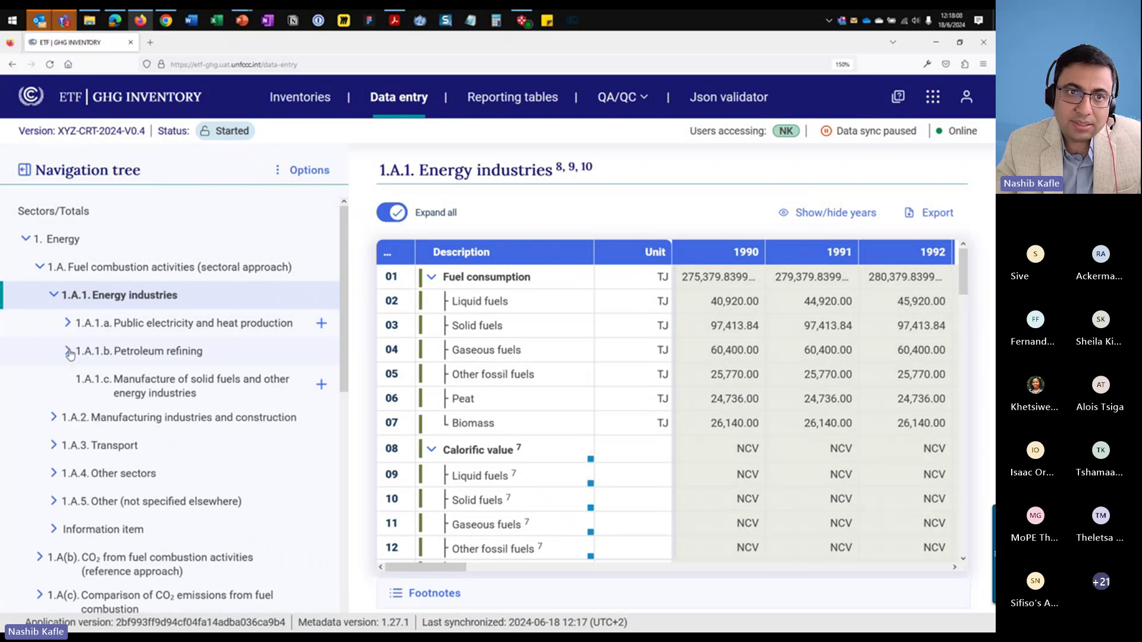
click(68, 352)
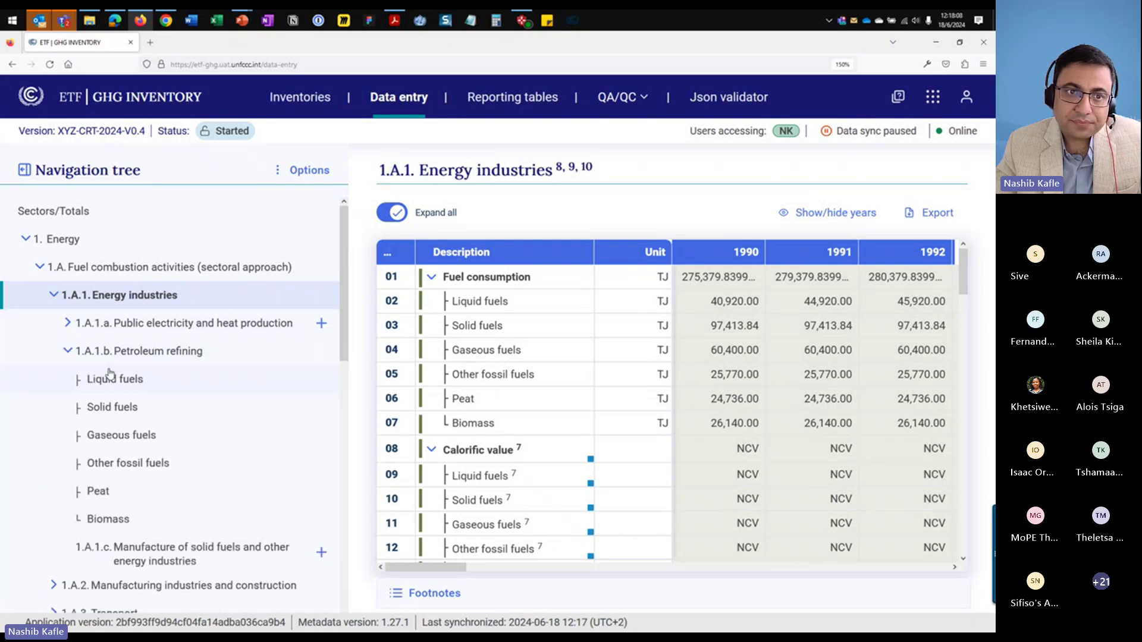
click(115, 437)
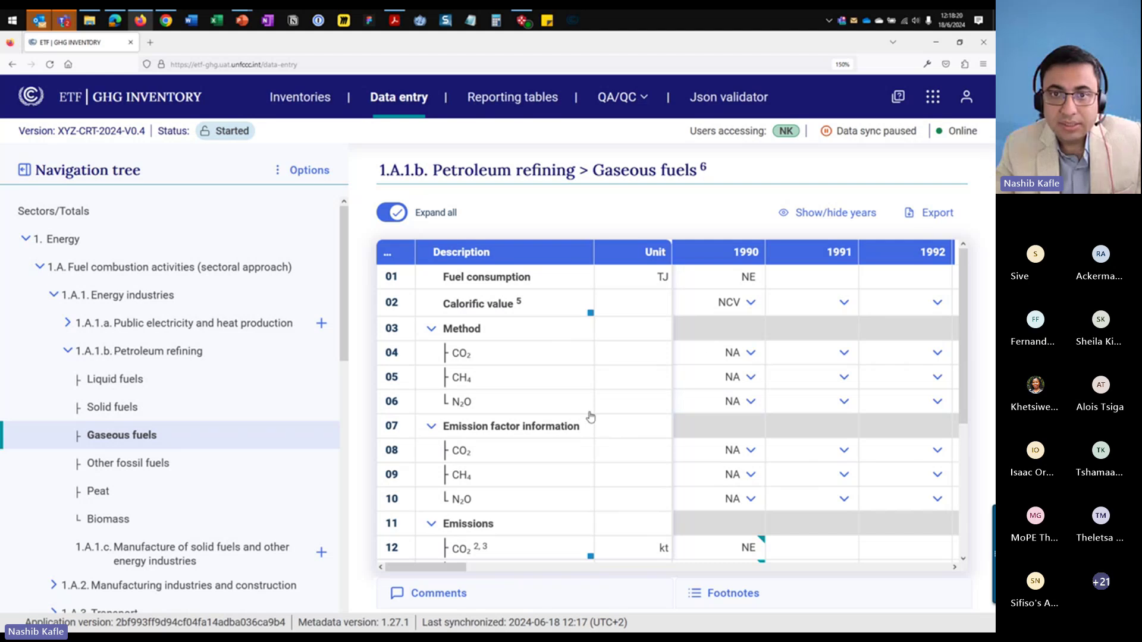
scroll(505, 346, down, 1)
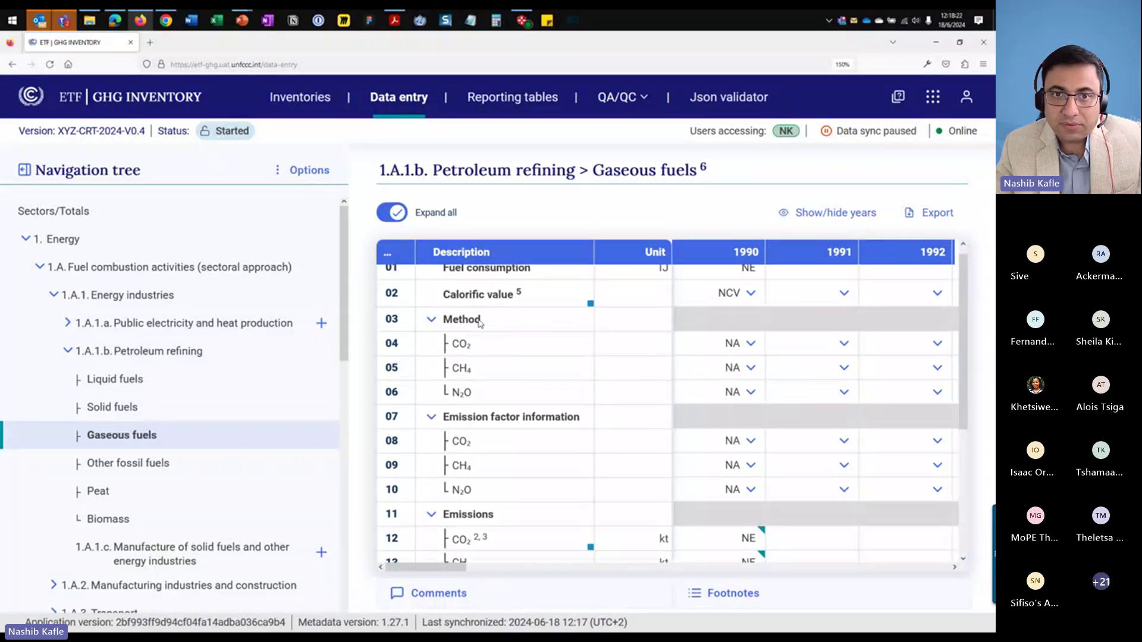
scroll(484, 349, up, 1)
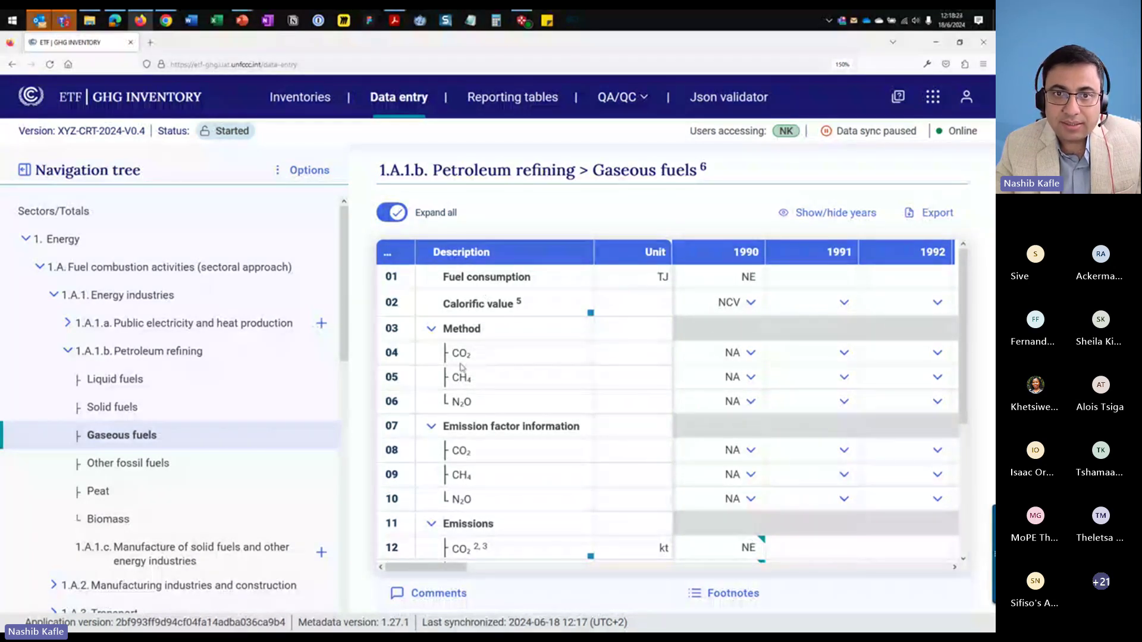
- Look over the Gaseous fuels rows under Petroleum refining and enter 1,253 TJ as the 1991 fuel consumption
scroll(463, 367, down, 1)
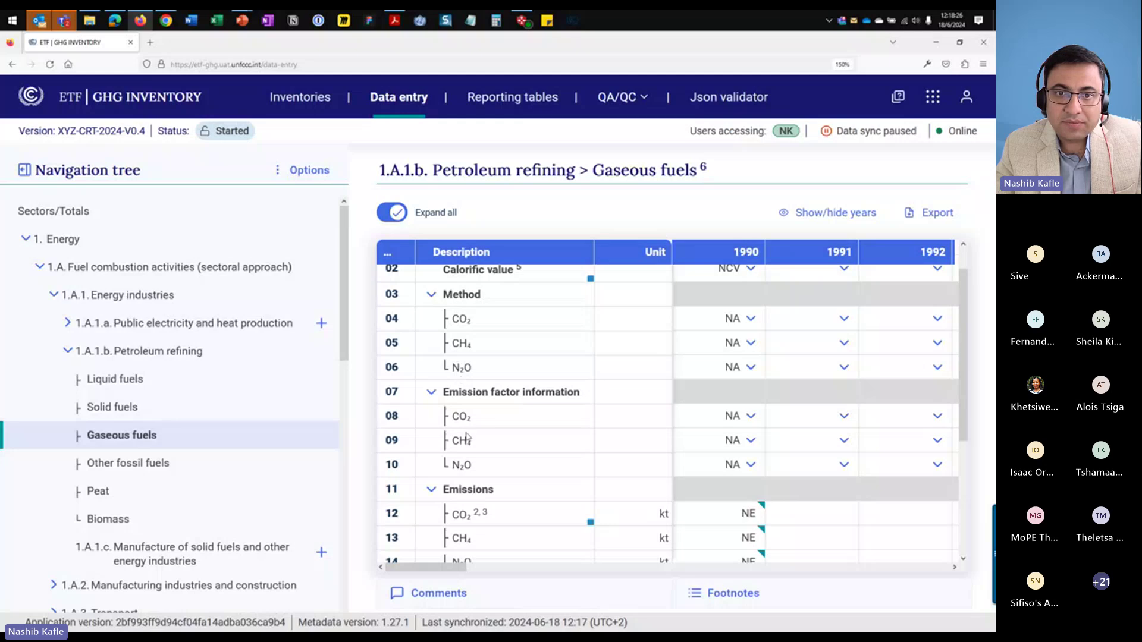
scroll(491, 528, down, 3)
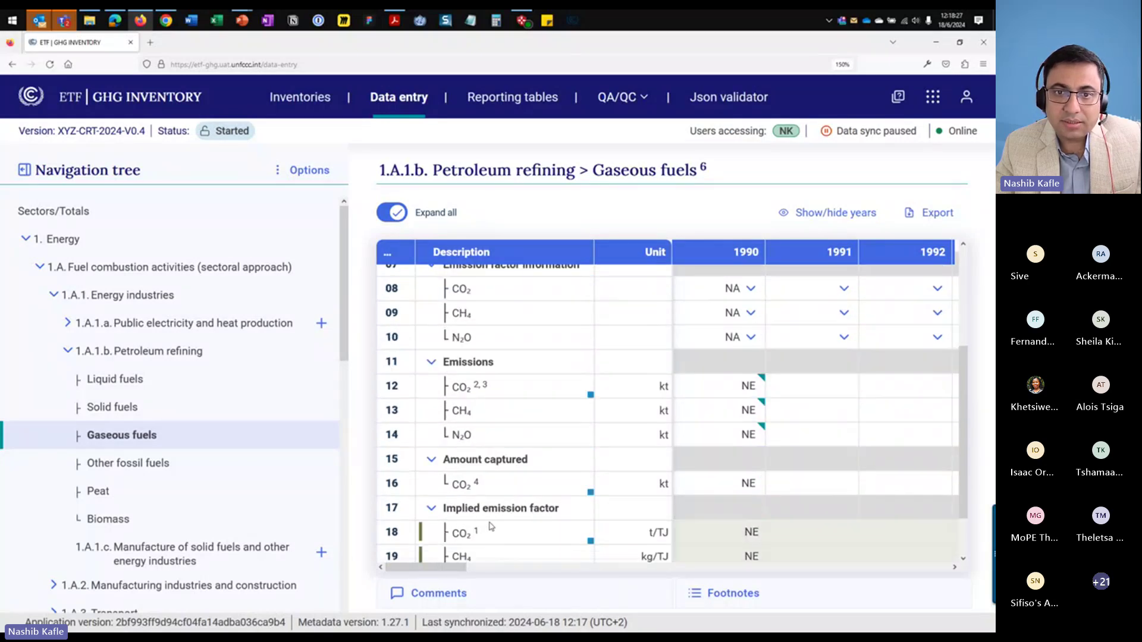
scroll(535, 517, down, 1)
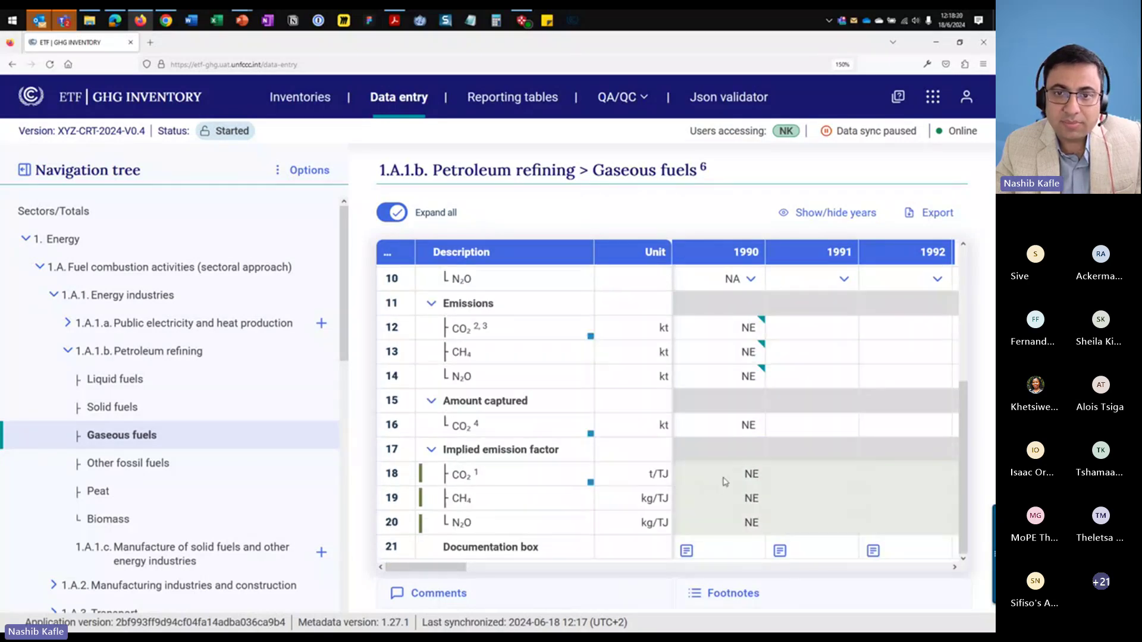
scroll(733, 483, up, 5)
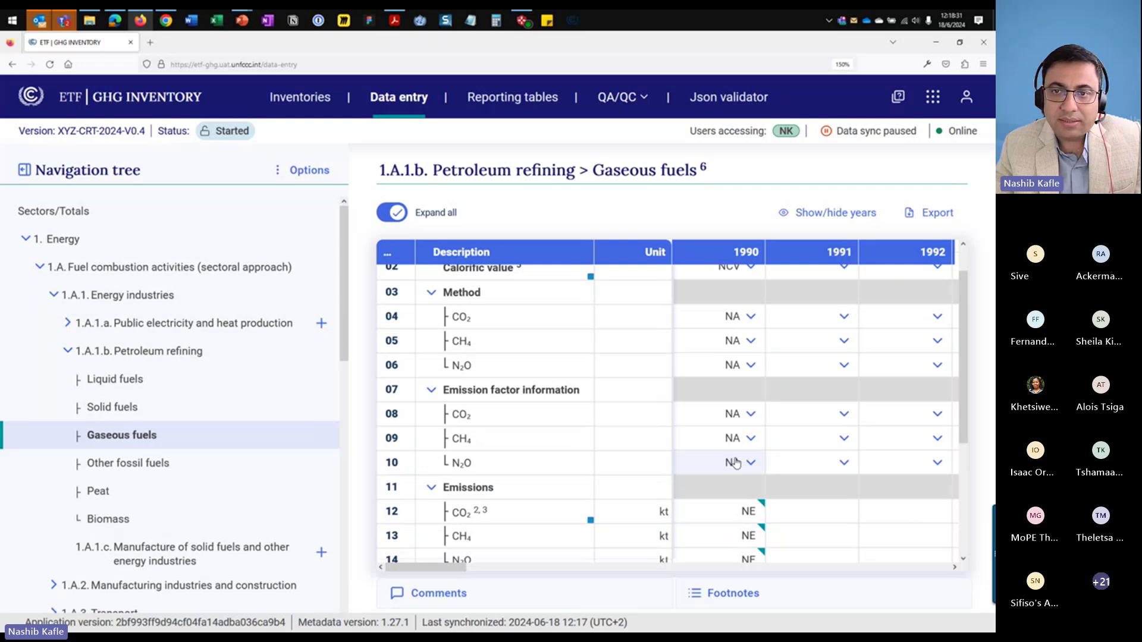
scroll(736, 462, up, 1)
click(818, 278)
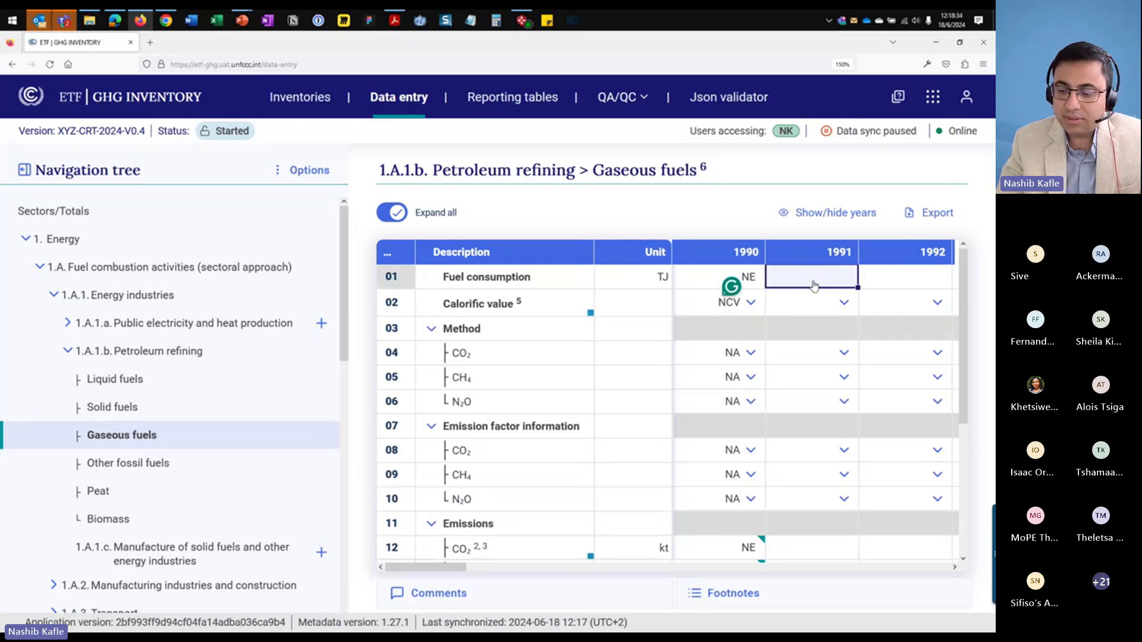
text(1,253)
click(810, 297)
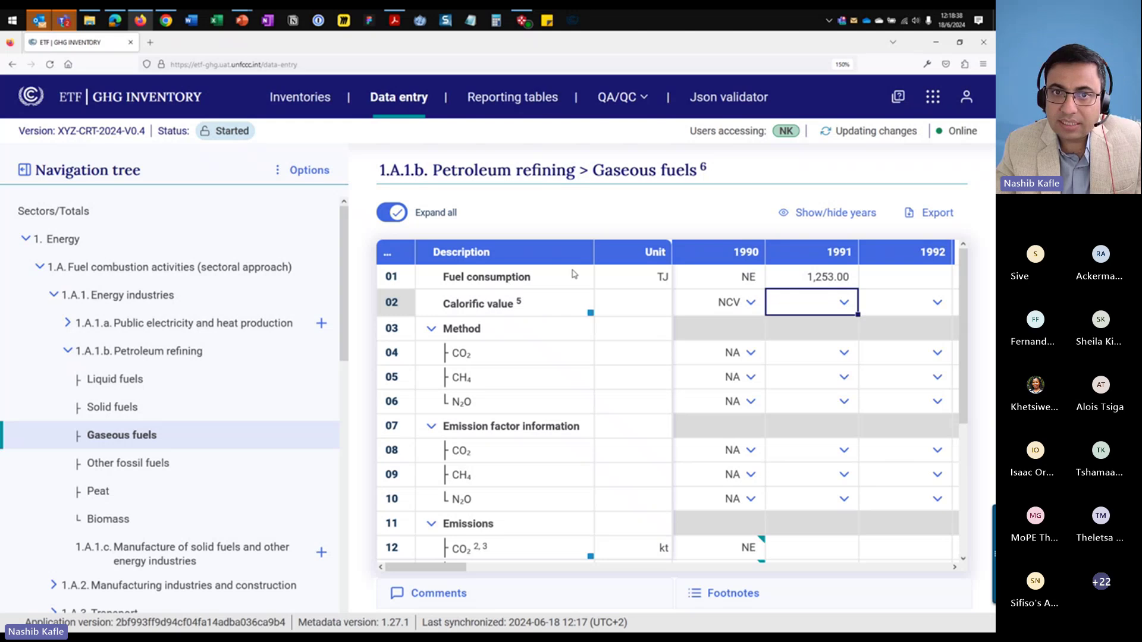
- Enter 123 kt as the 1991 CO₂ emissions of Gaseous fuels under Petroleum refining
scroll(781, 411, down, 3)
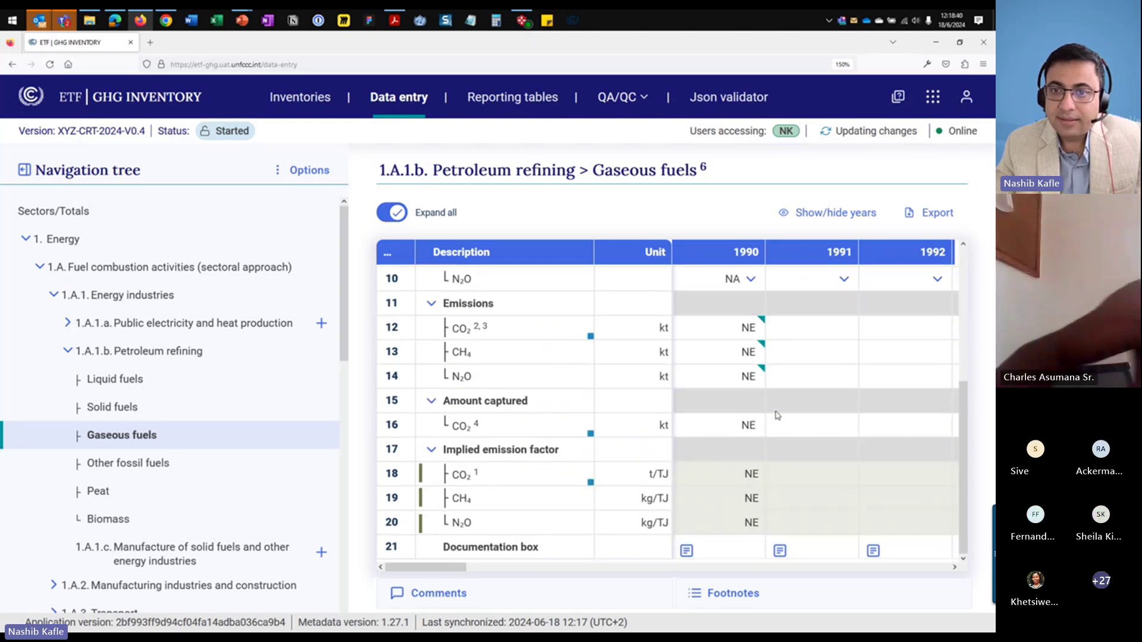
click(796, 331)
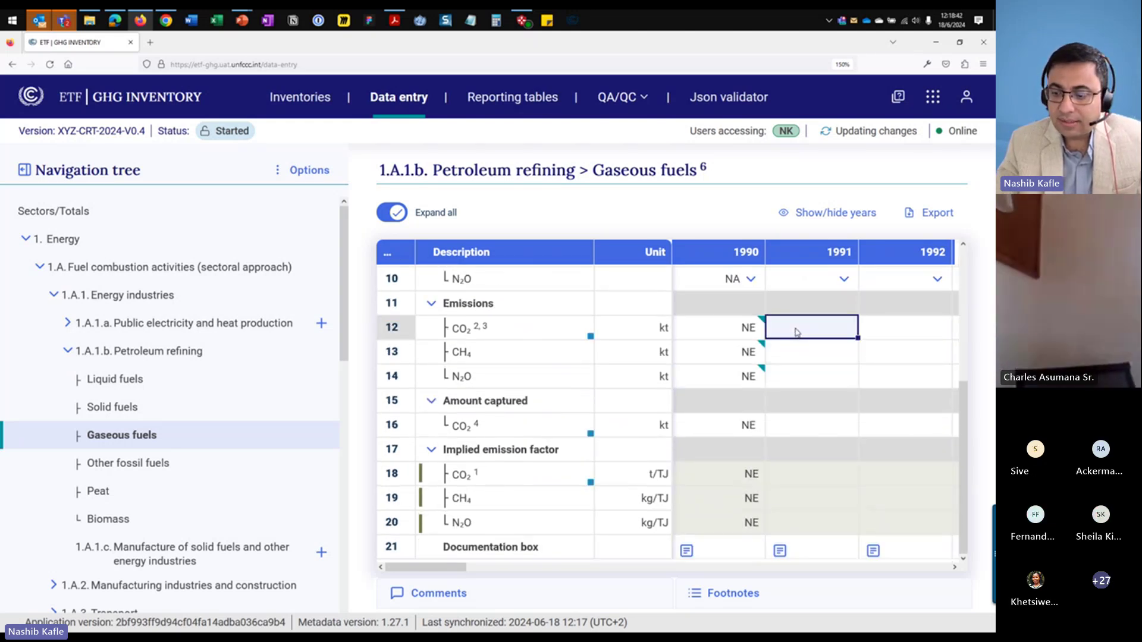
text(123)
key(Return)
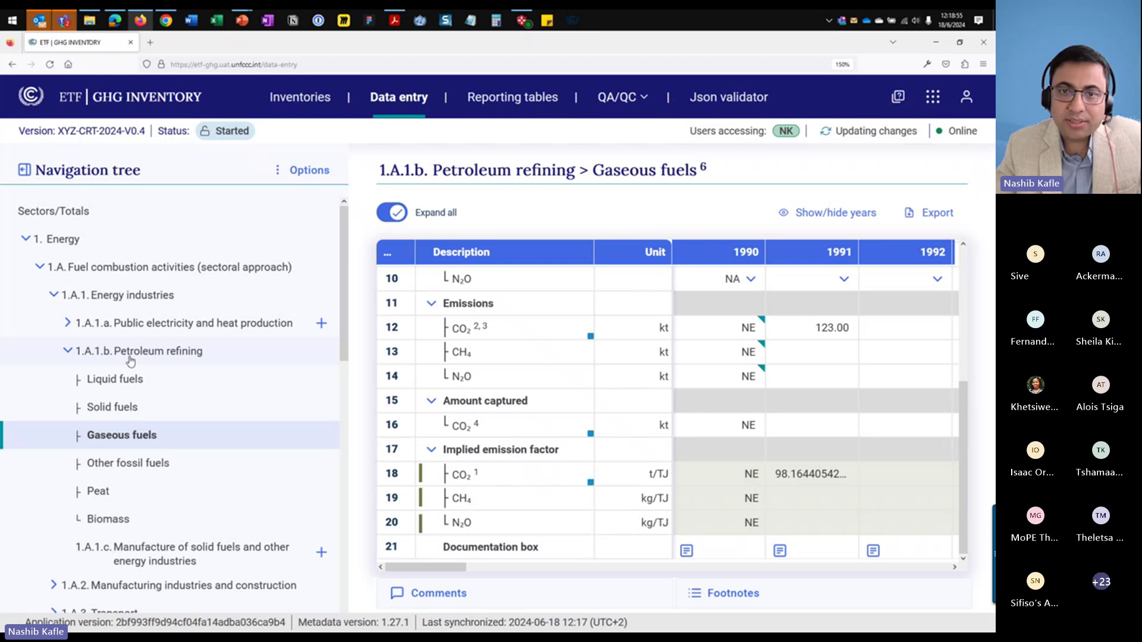
- Open the parent grid of 1.A.1.b Petroleum refining and check the fuel consumption aggregated by fuel across the years
click(130, 356)
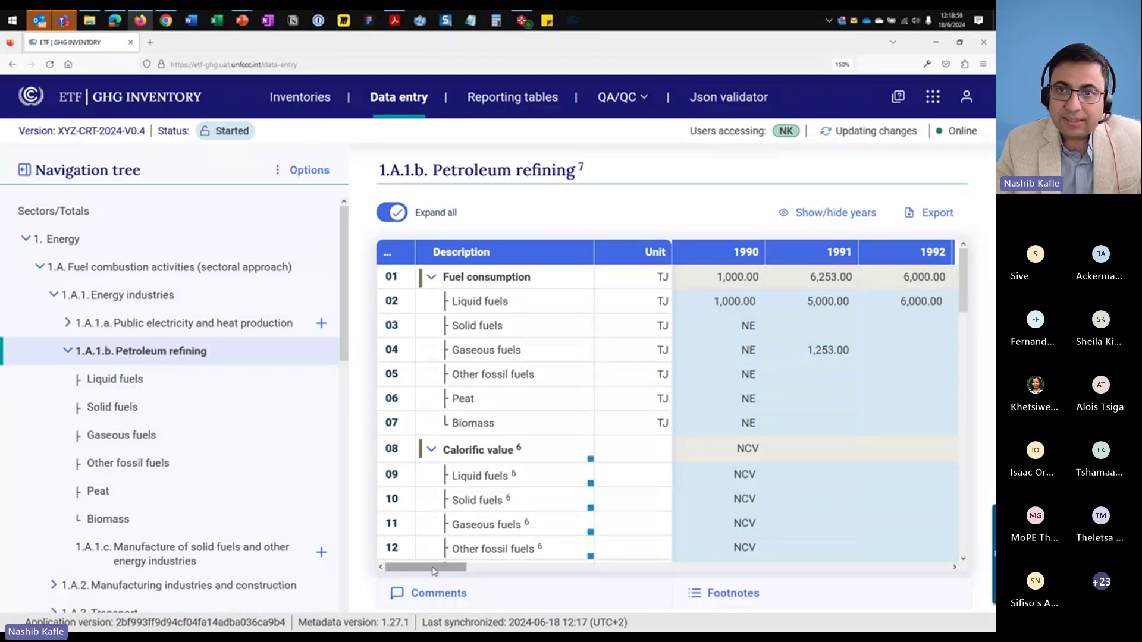
drag(433, 571, 442, 571)
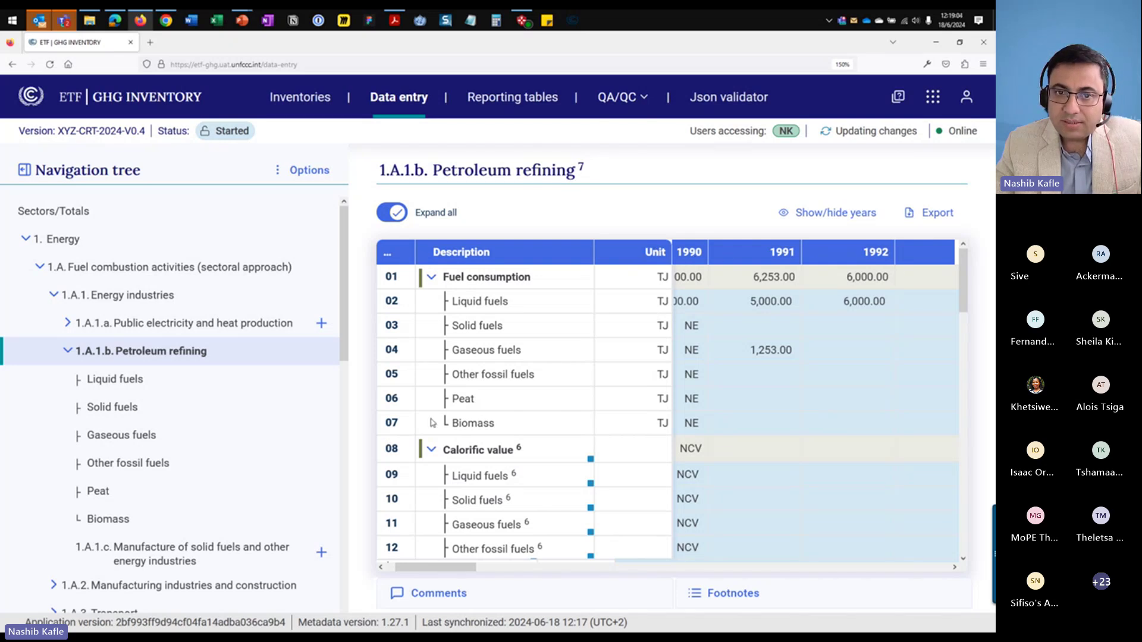
drag(431, 562, 408, 602)
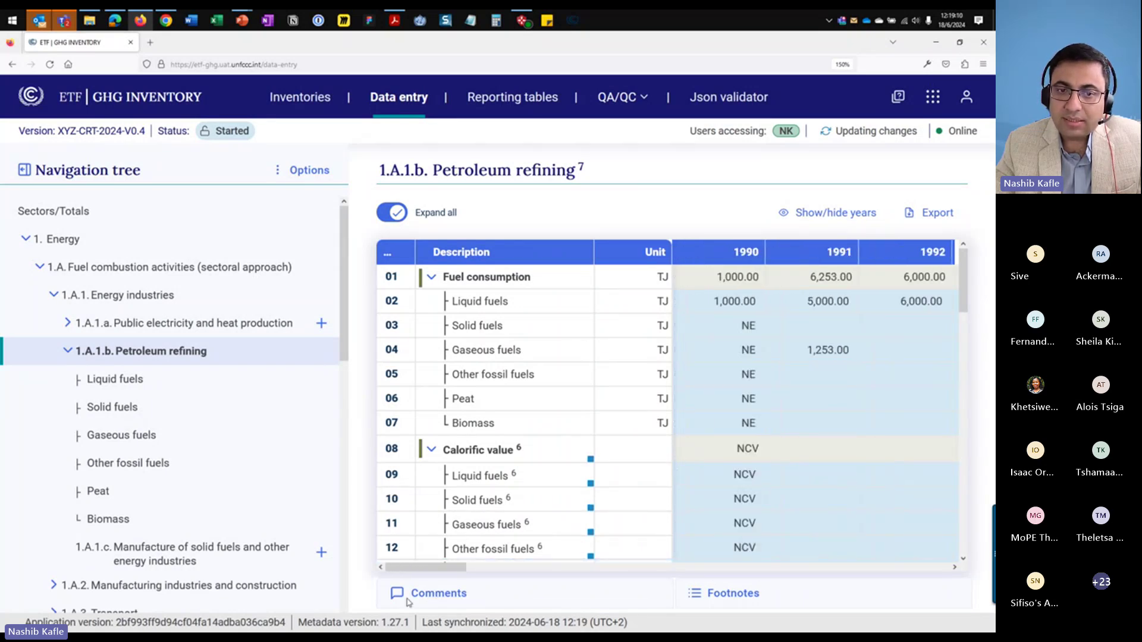
- Open the Sectors/Totals grid and examine its national totals, sectoral totals and GHG emissions totals across the years
click(72, 223)
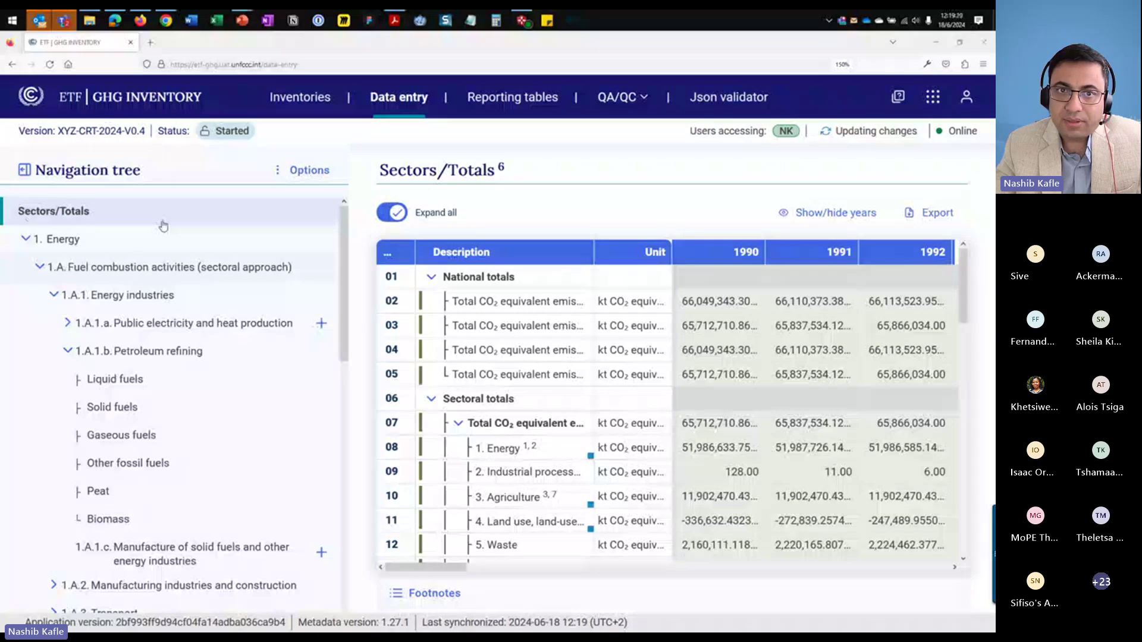
scroll(521, 334, down, 5)
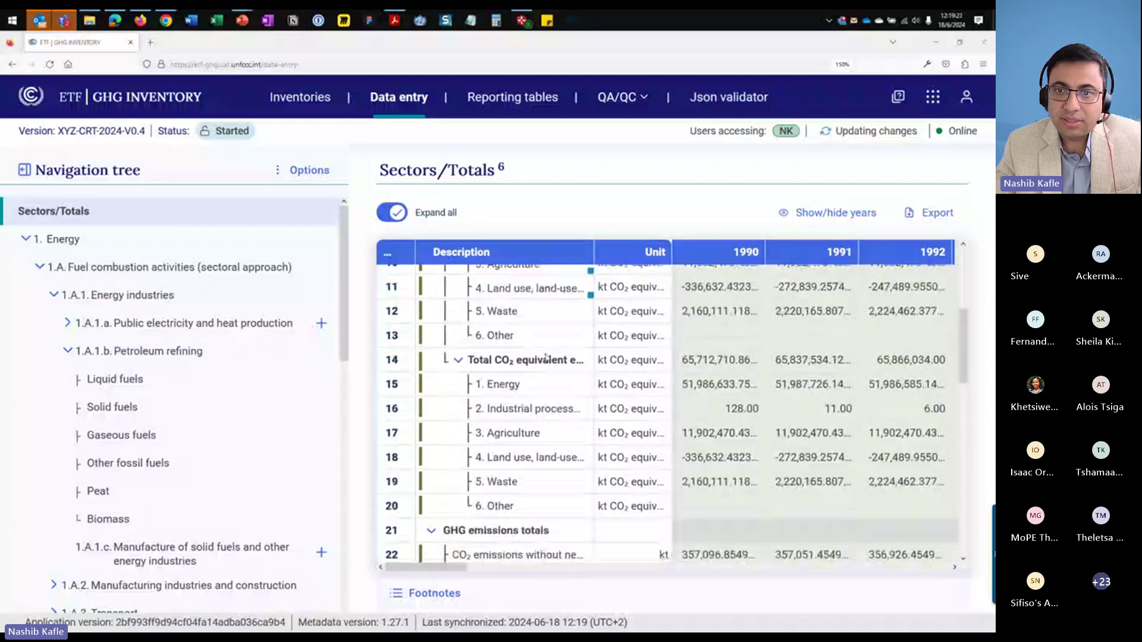
scroll(558, 360, down, 3)
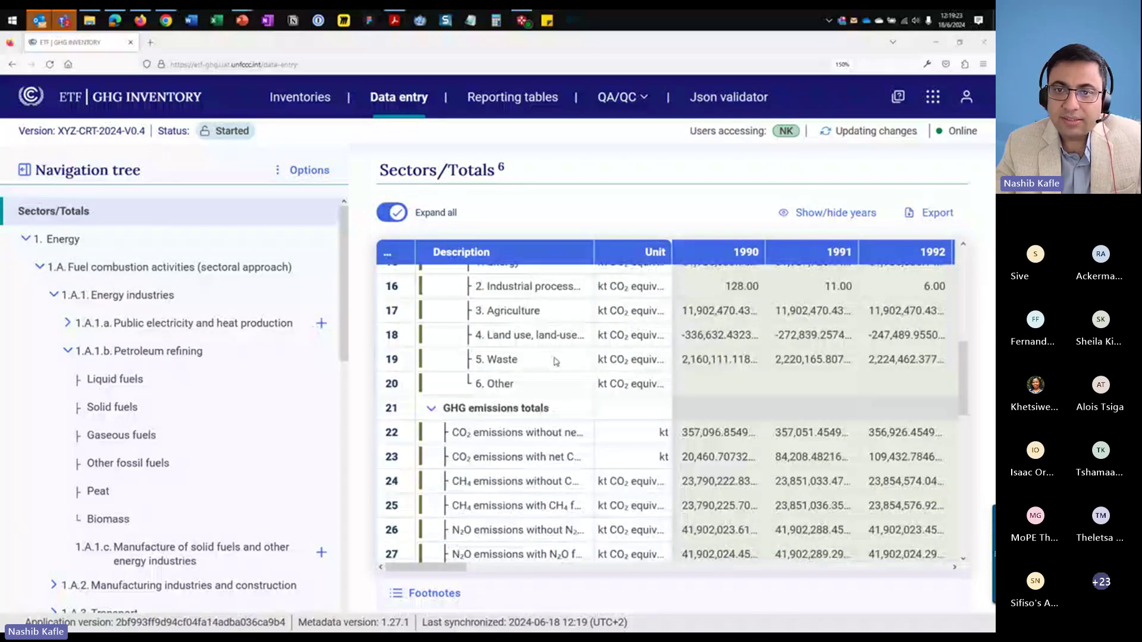
scroll(555, 361, down, 4)
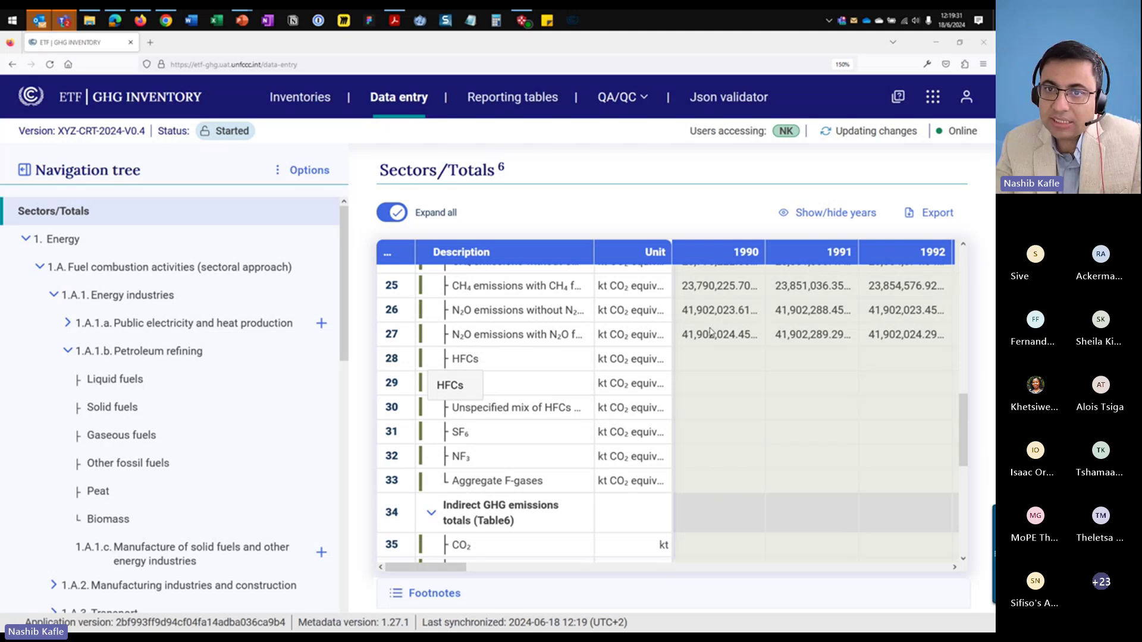
scroll(777, 381, up, 5)
scroll(777, 384, up, 5)
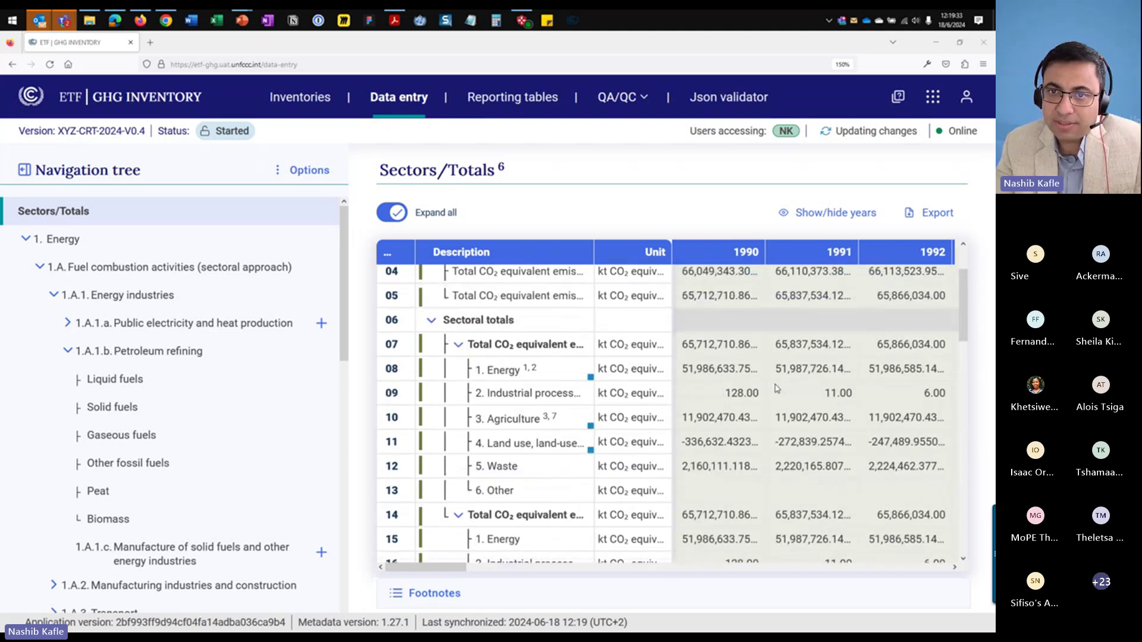
scroll(777, 386, up, 2)
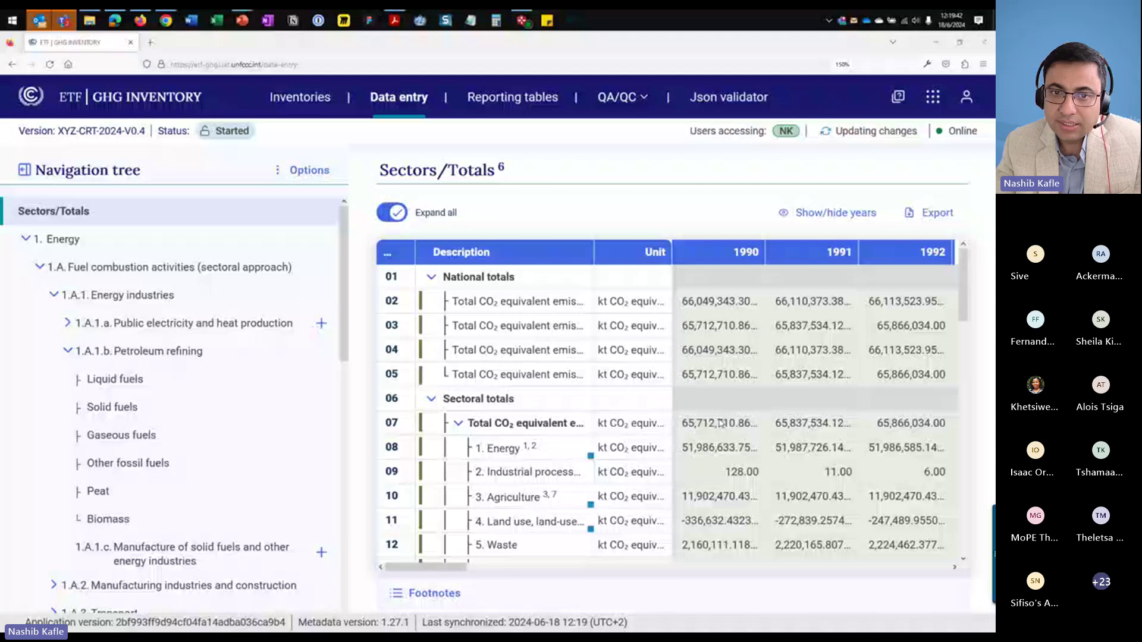
click(568, 569)
drag(568, 569, 447, 582)
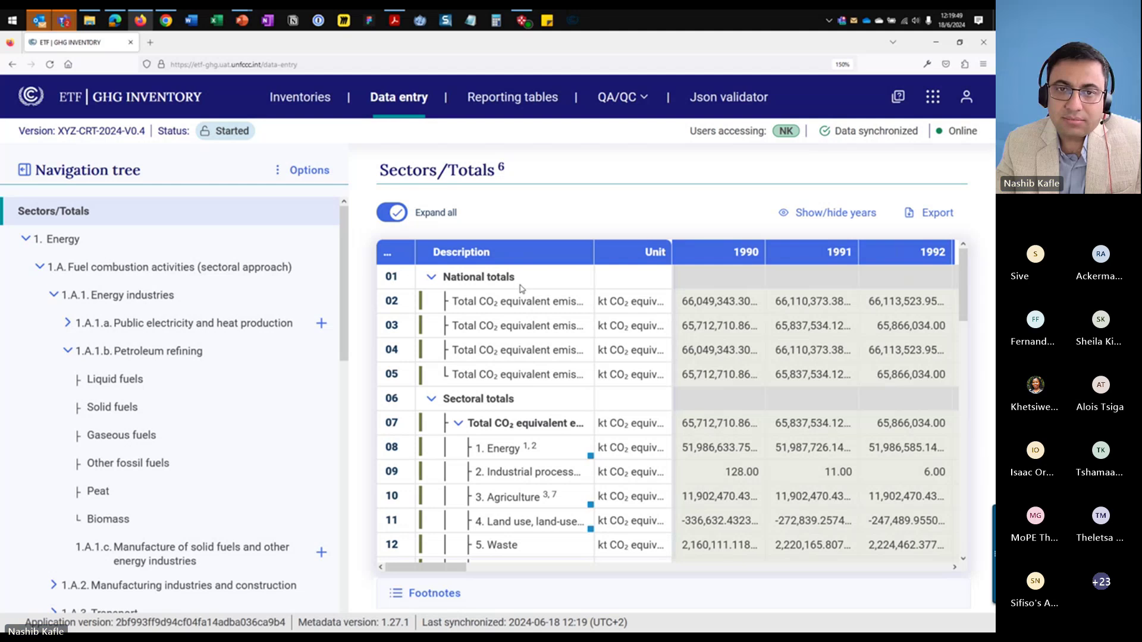
- Open the common reporting tables page and bring up the list of years available for selection
click(502, 109)
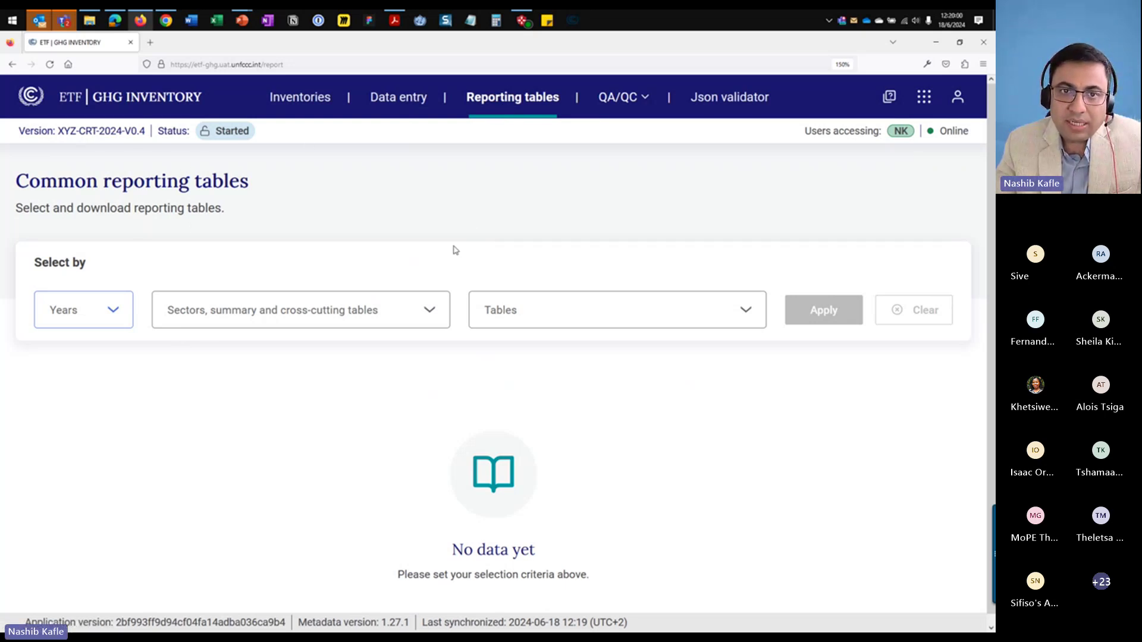
click(110, 311)
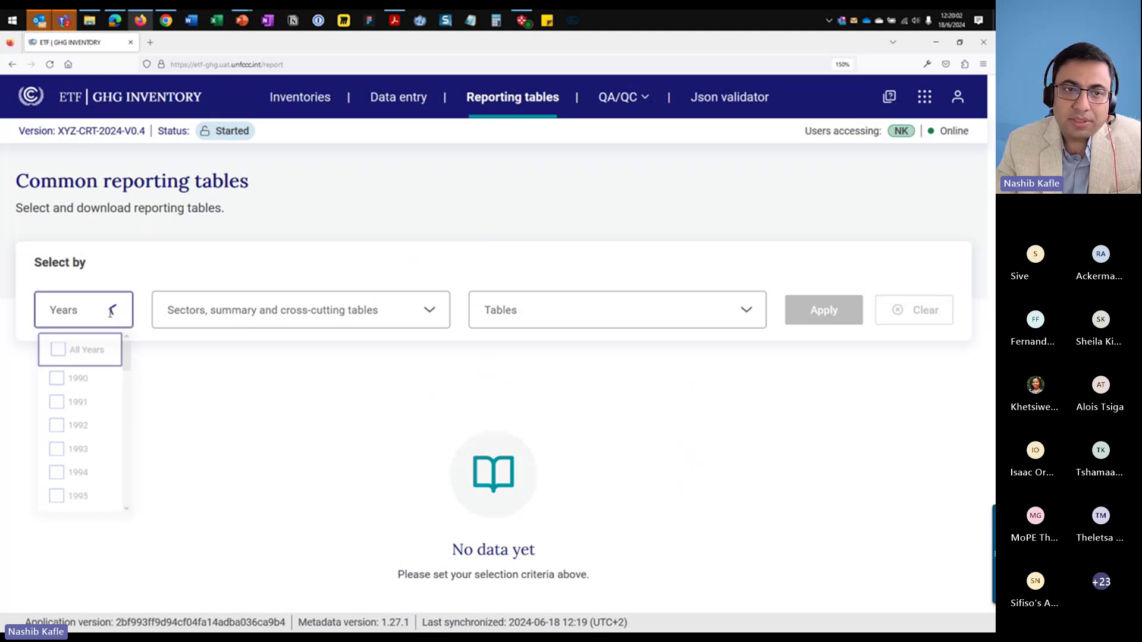
click(56, 358)
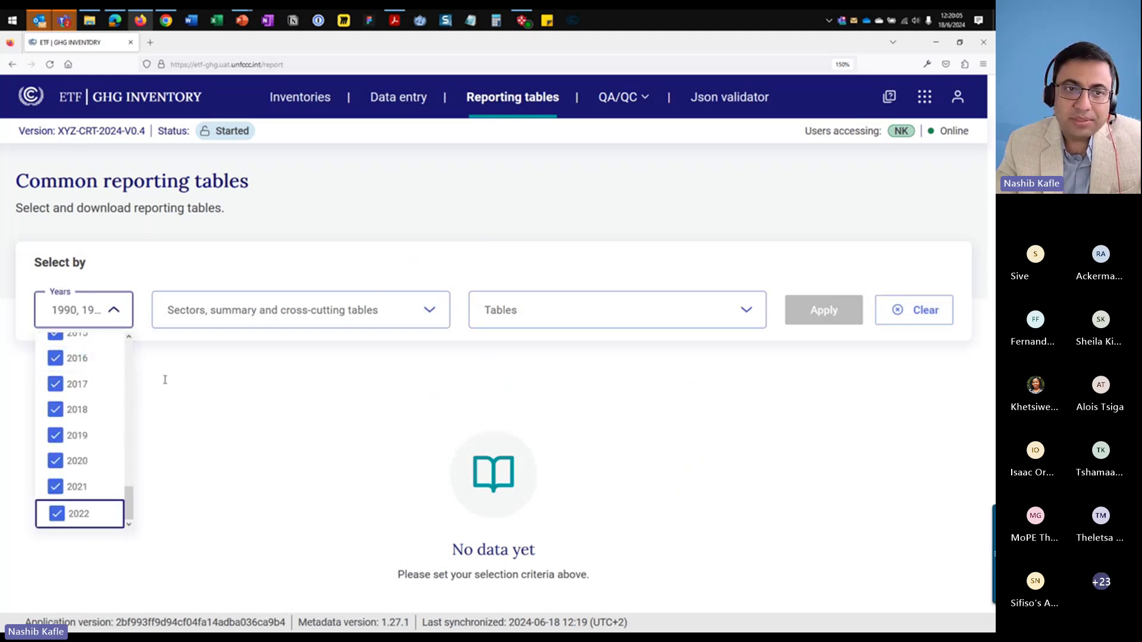
scroll(65, 366, up, 10)
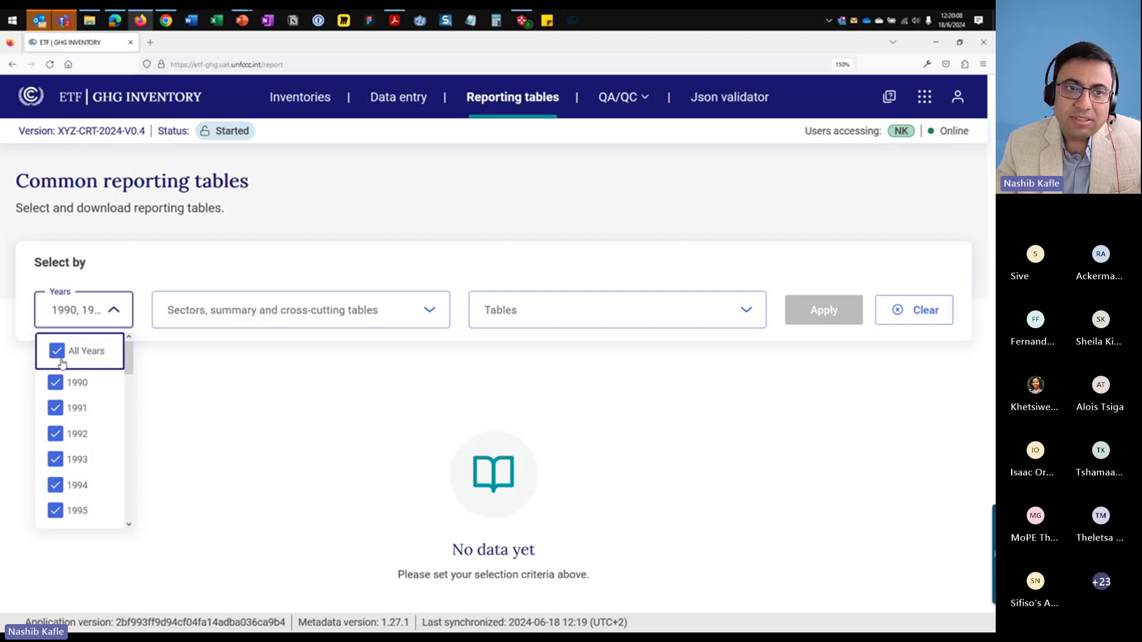
click(65, 351)
- Select the years 1990, 1991 and 1992 for the reporting tables
click(56, 384)
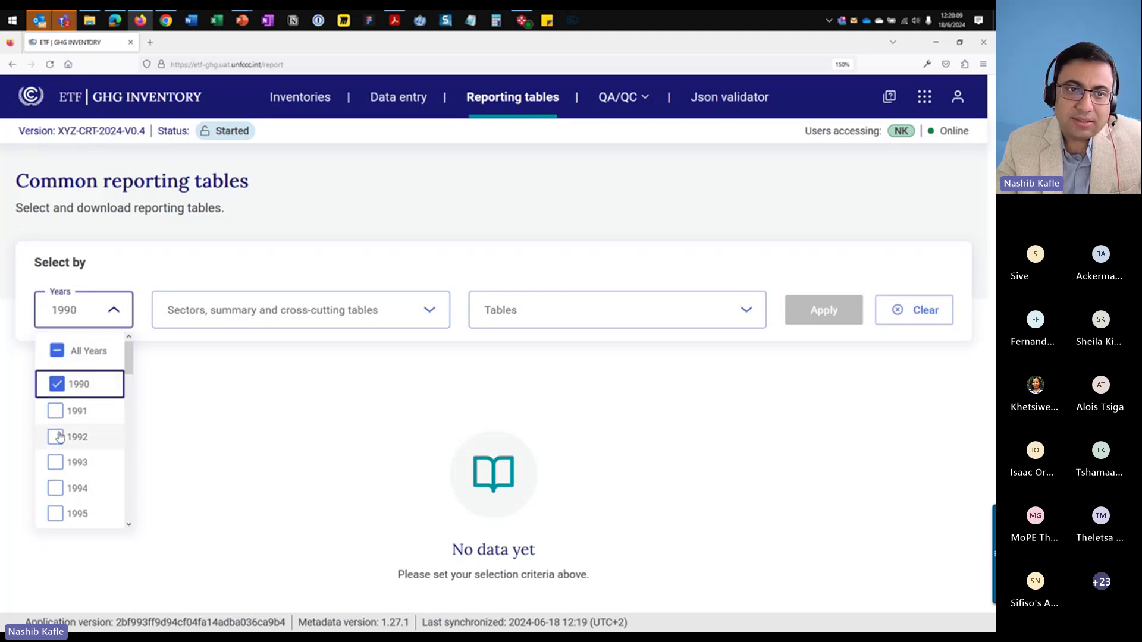
click(55, 408)
click(55, 434)
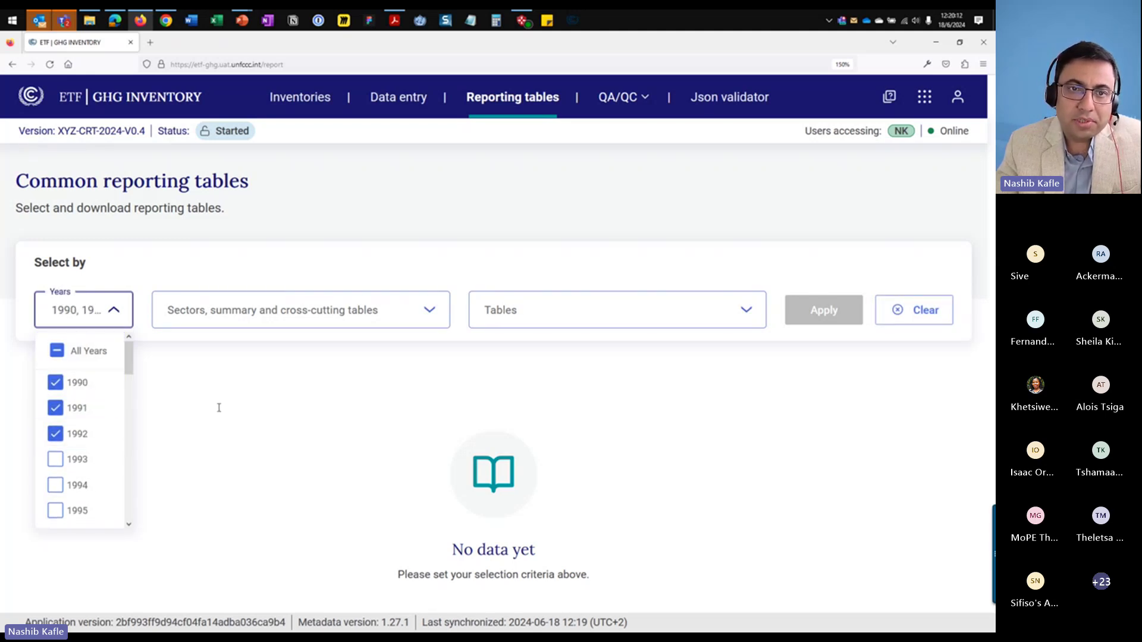
click(291, 357)
- Select all sectors, summary and cross-cutting tables, include all tables, and apply the selection
click(317, 319)
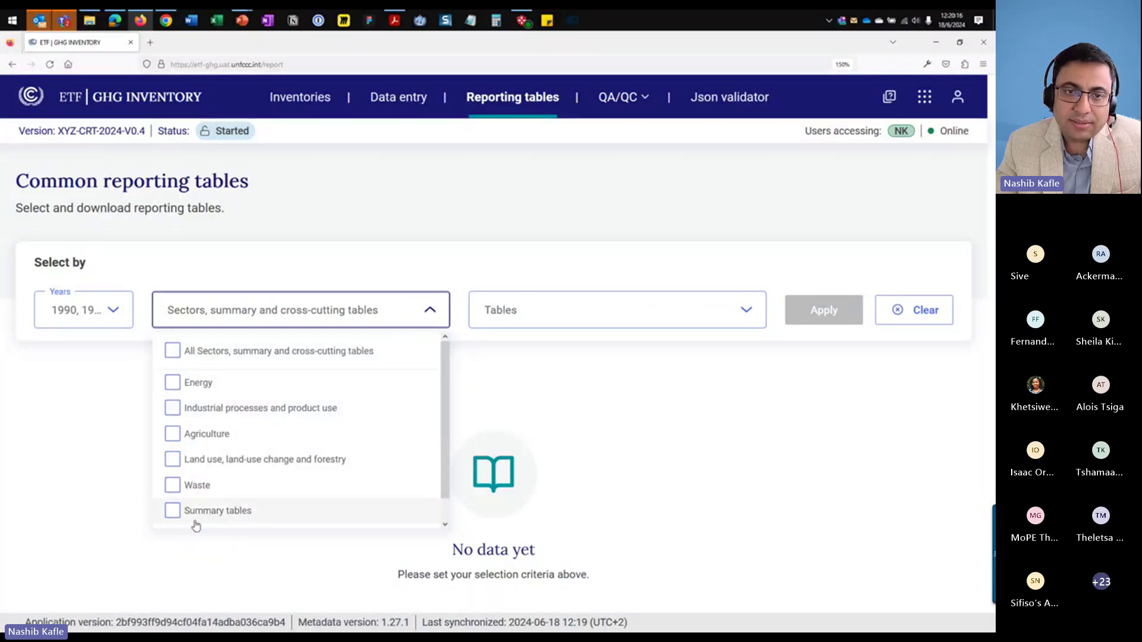
click(537, 322)
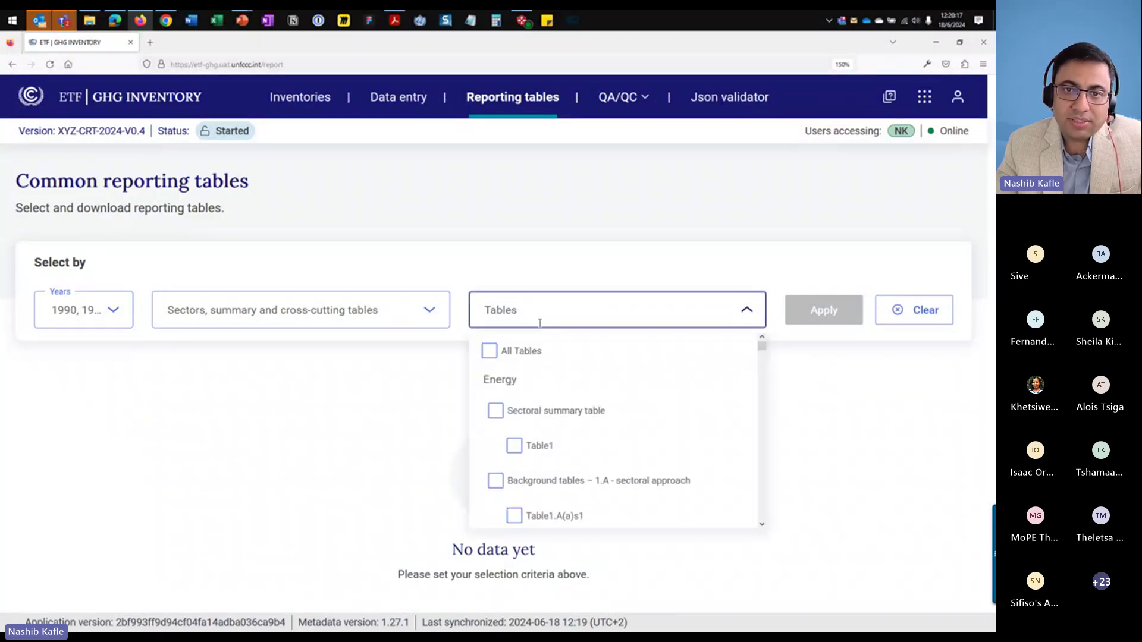
click(360, 321)
click(367, 312)
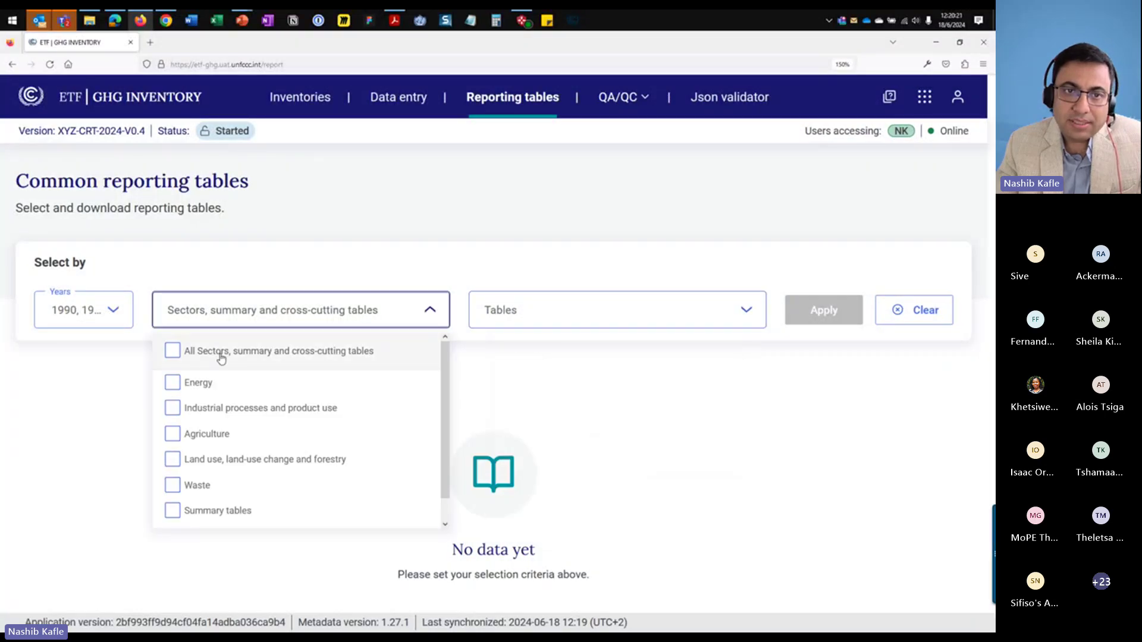
click(170, 355)
click(550, 362)
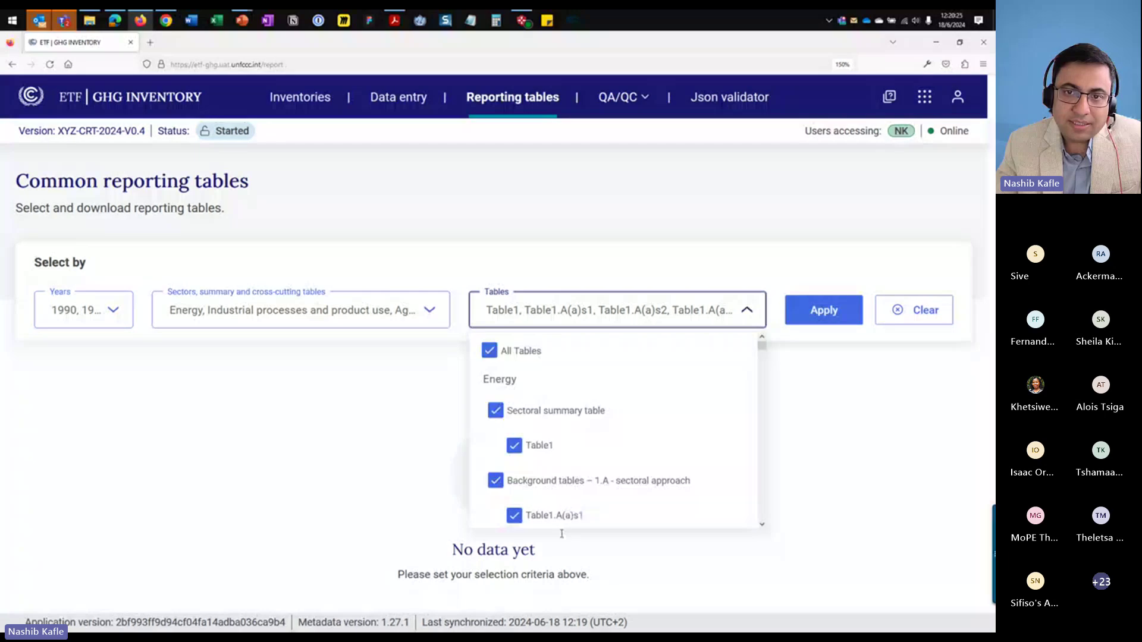
click(894, 477)
click(826, 319)
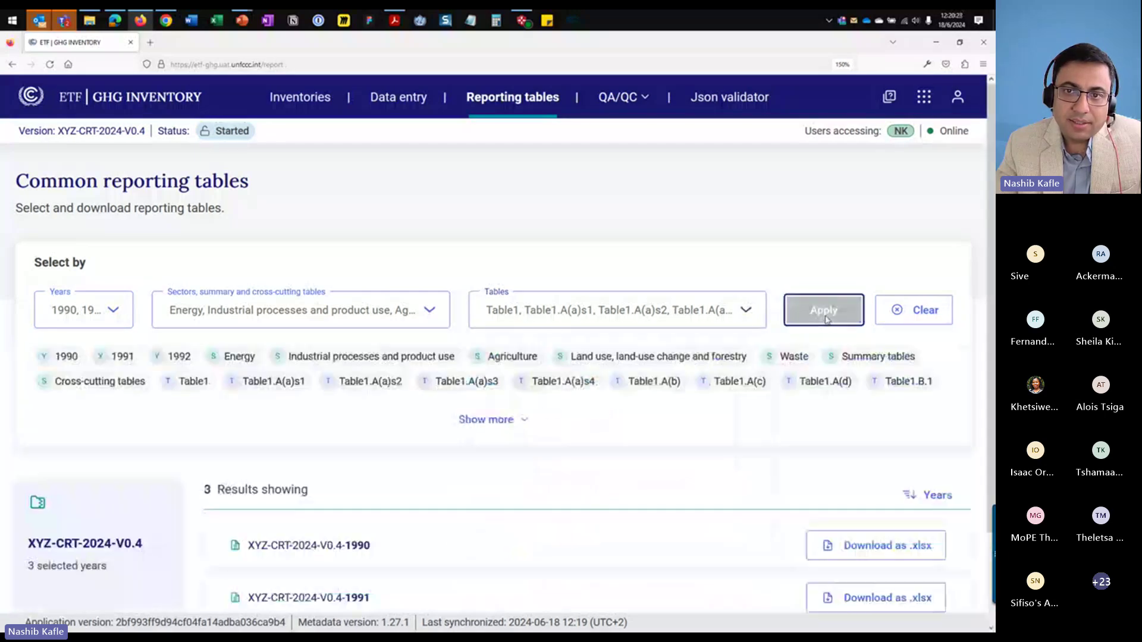
- Start downloading the 1990 reporting tables as an .xlsx file, and stop the page that is slowing down the browser
scroll(740, 457, down, 3)
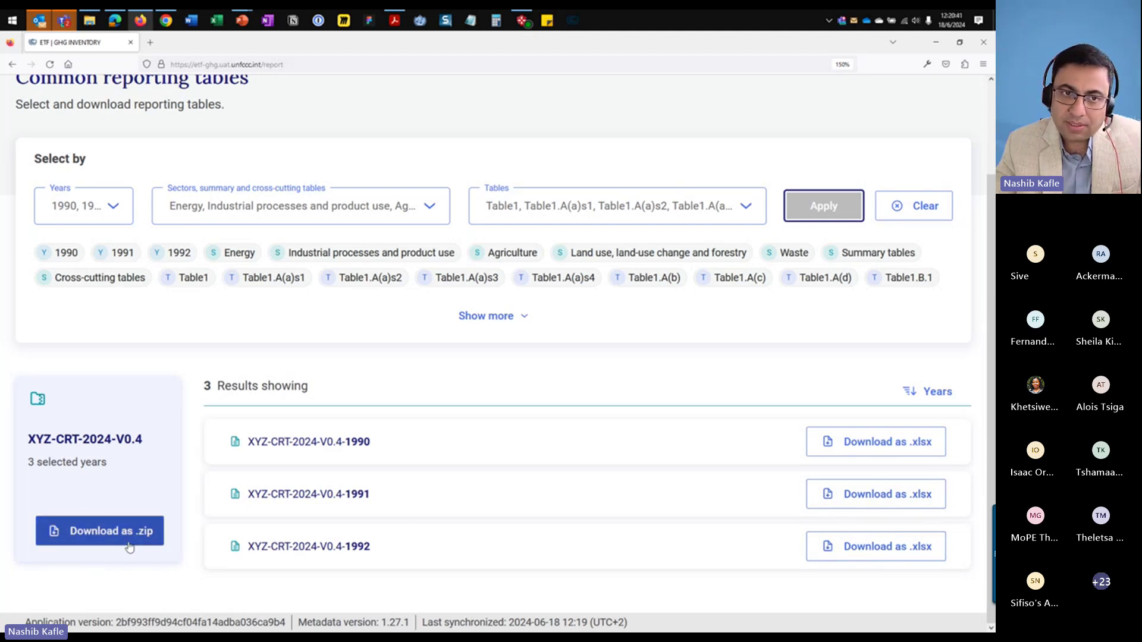
click(858, 447)
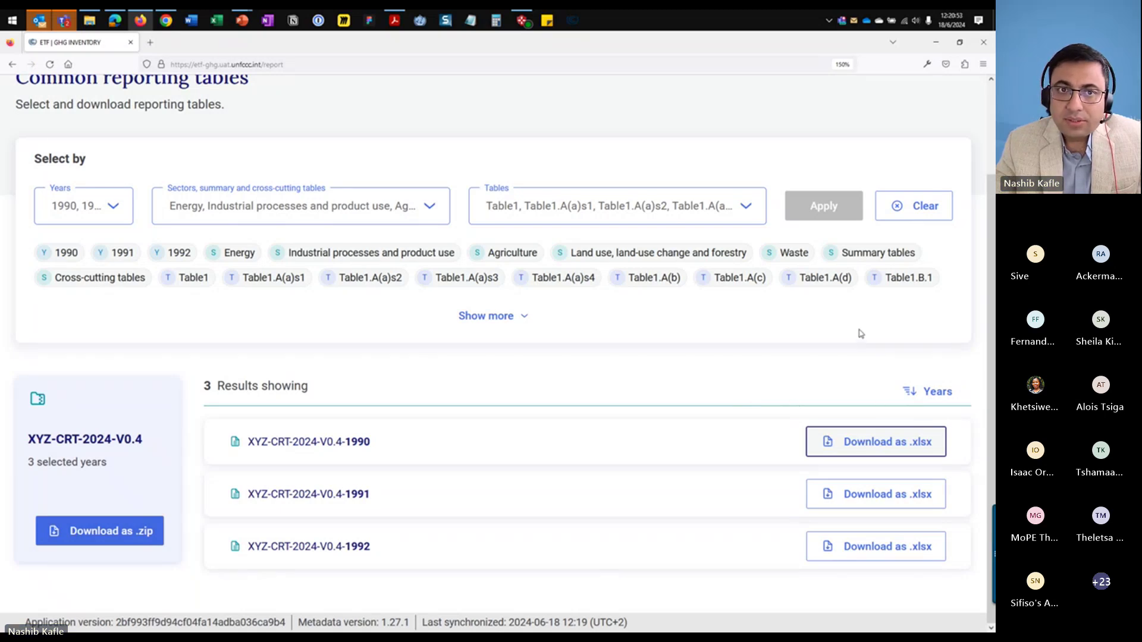
scroll(740, 307, up, 2)
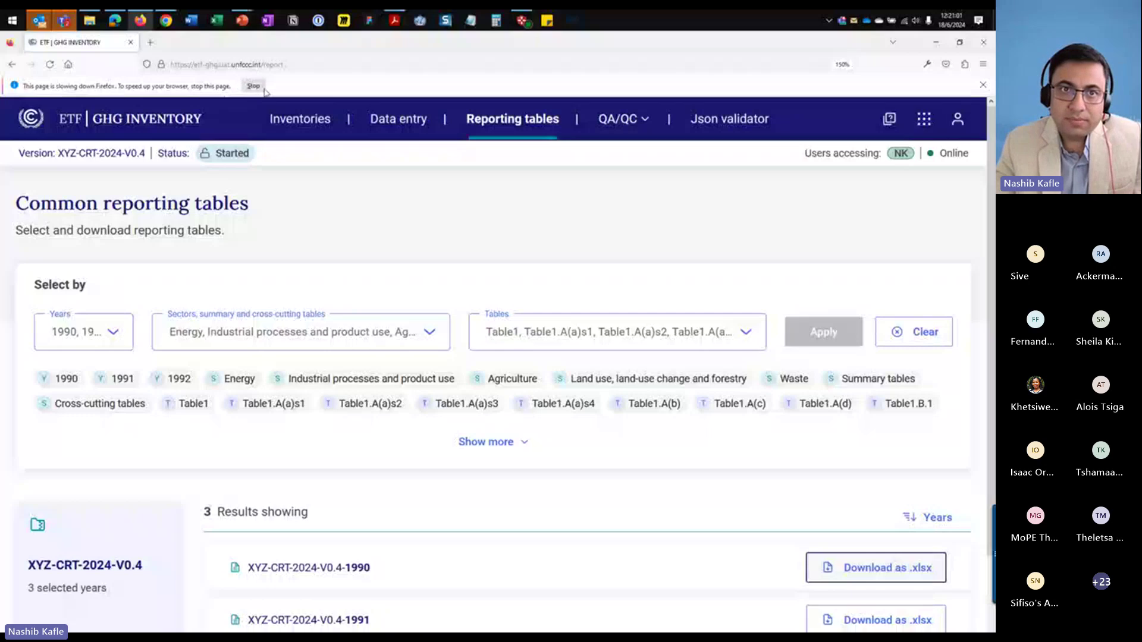
click(254, 86)
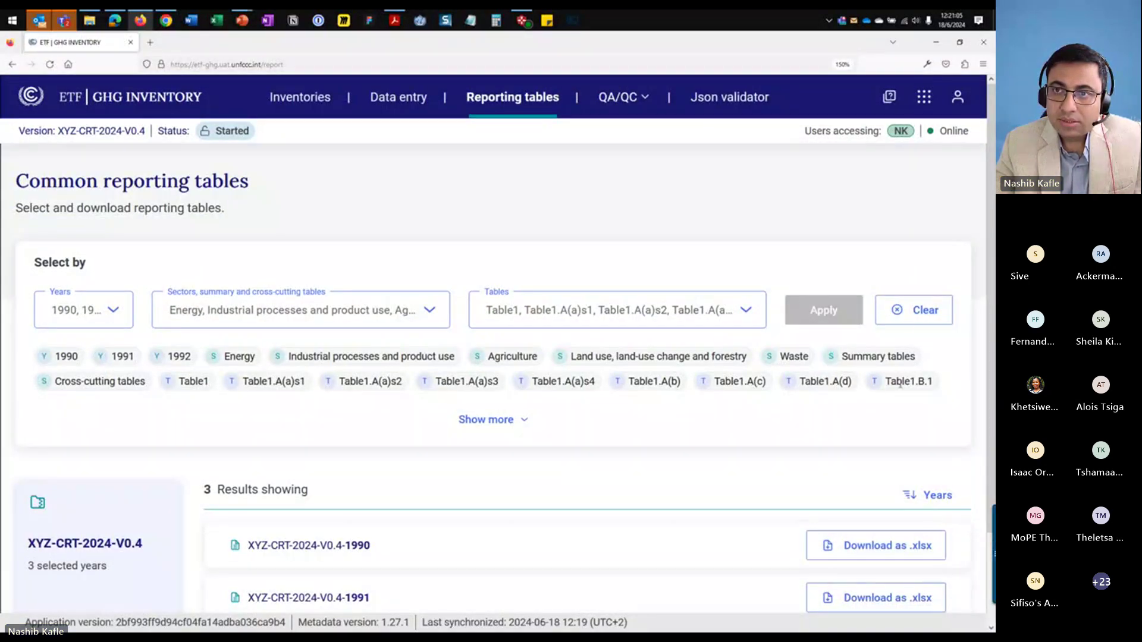
scroll(780, 502, down, 2)
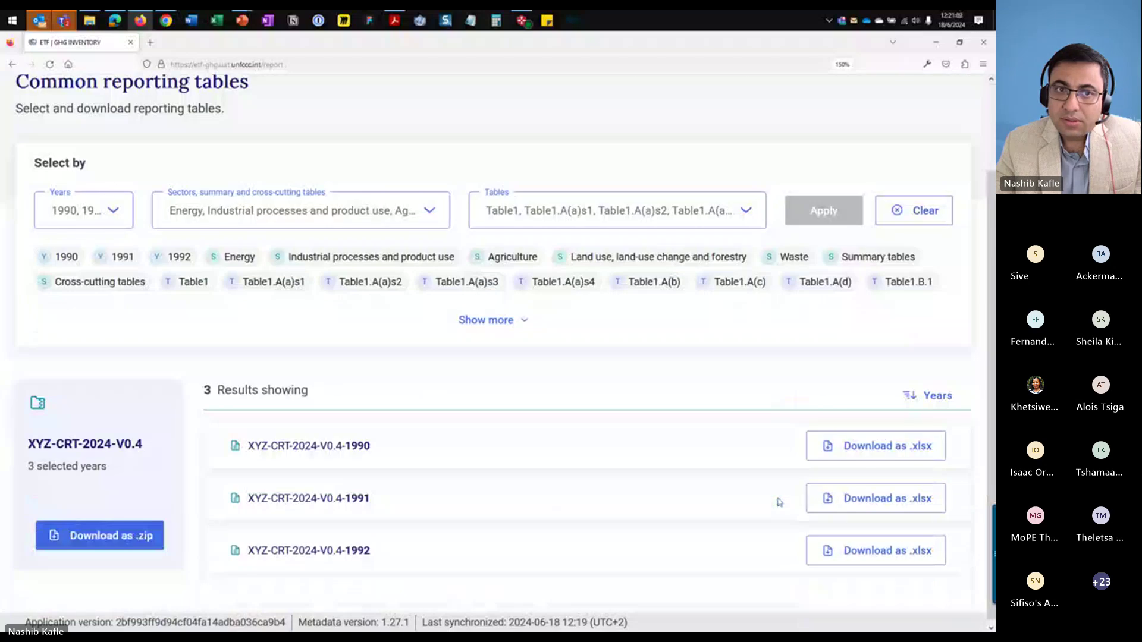
- Try to download the 1990 and 1991 reporting tables as .xlsx files and all selected years as a .zip
scroll(773, 501, up, 2)
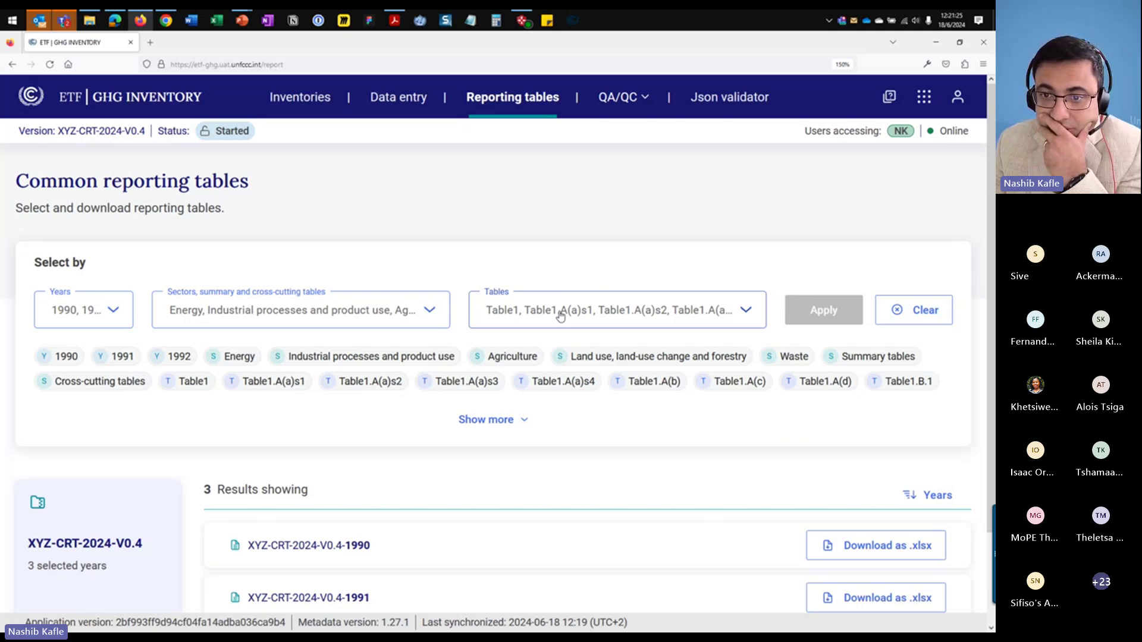
click(843, 552)
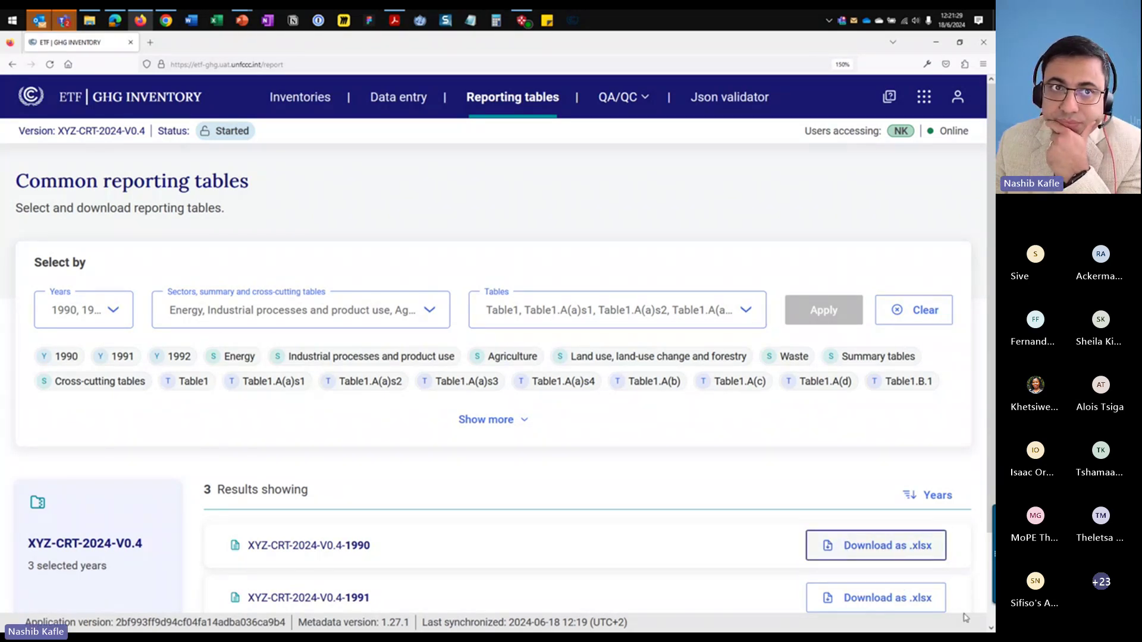
click(90, 20)
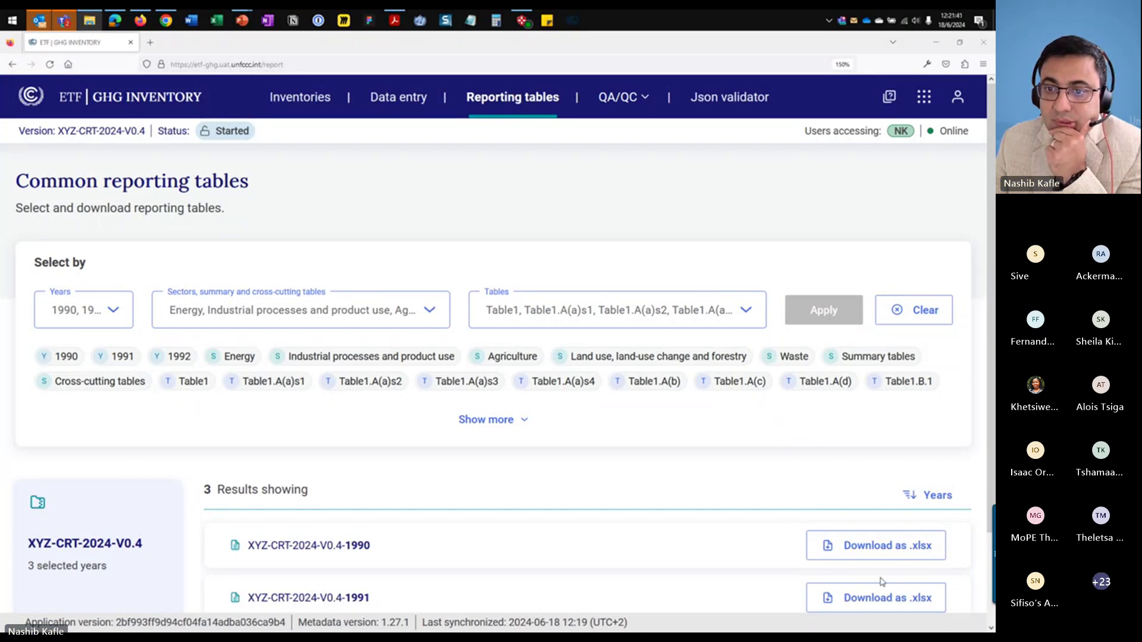
click(883, 596)
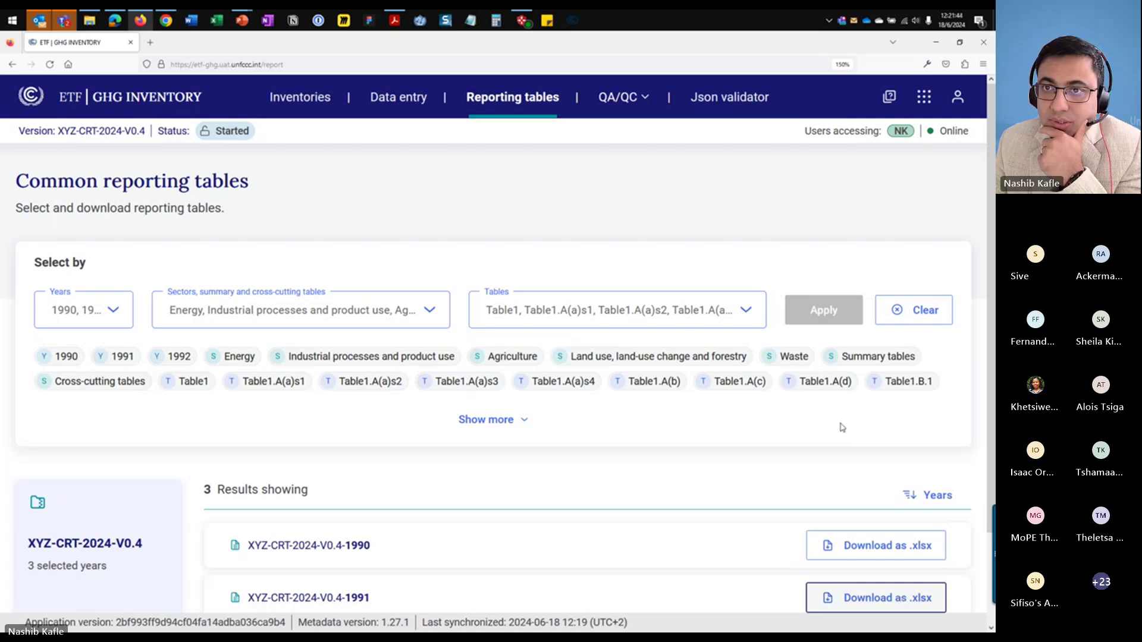
scroll(824, 450, down, 2)
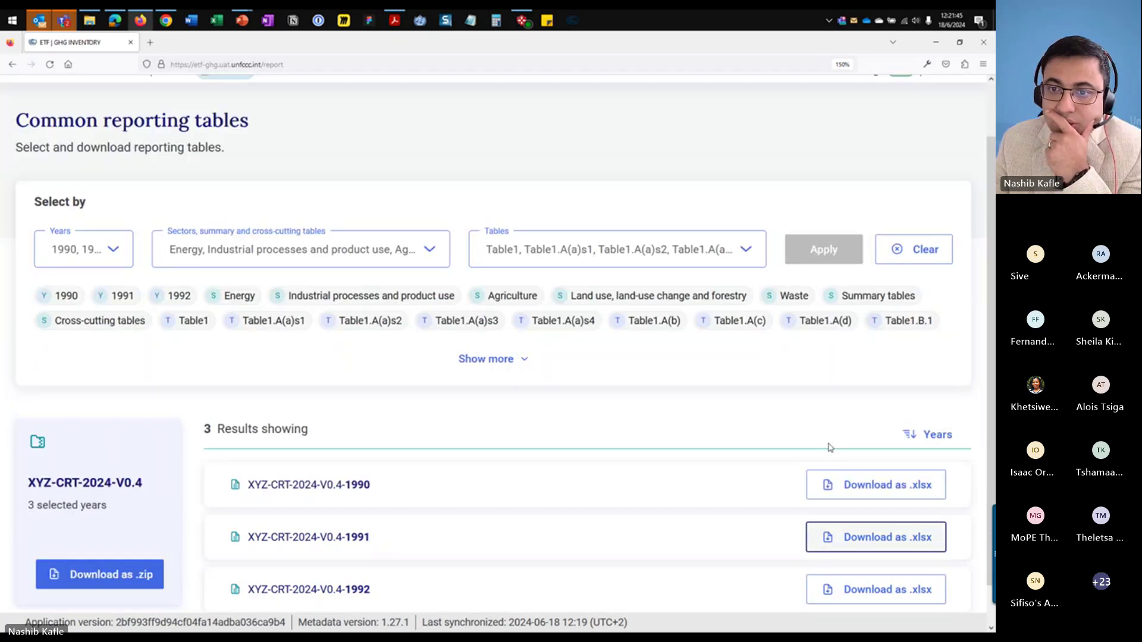
click(127, 545)
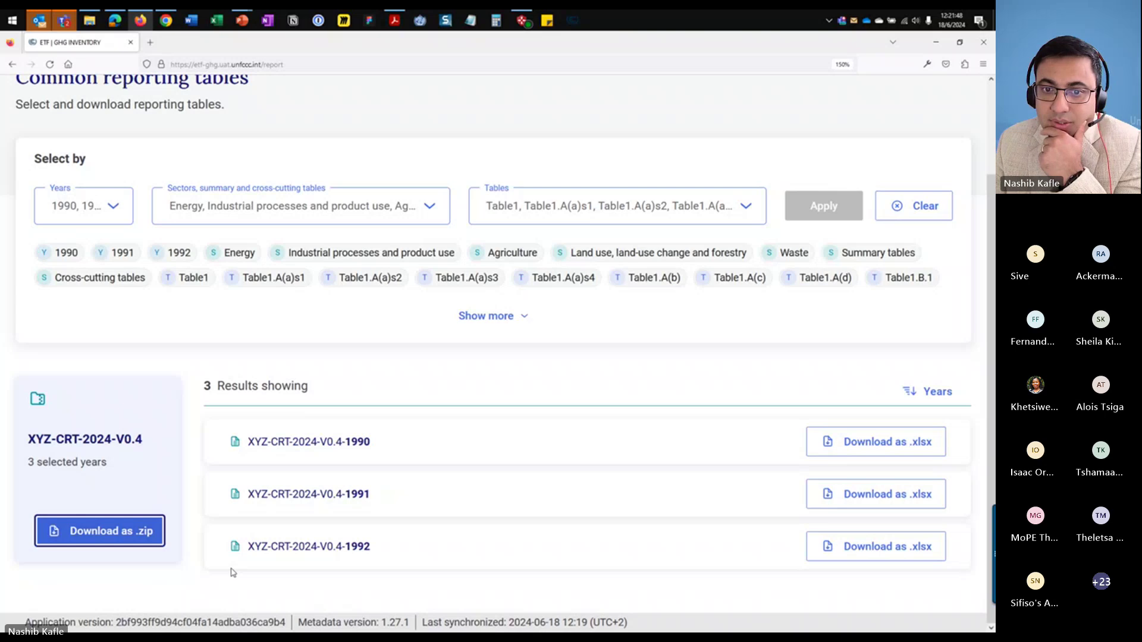
scroll(639, 571, up, 2)
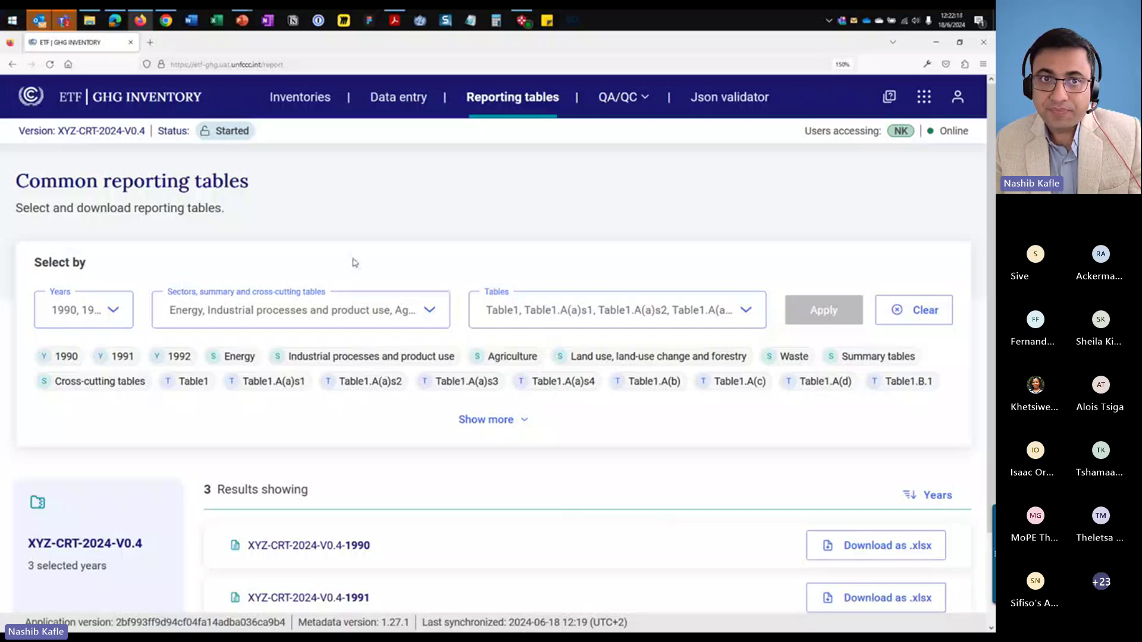
click(922, 545)
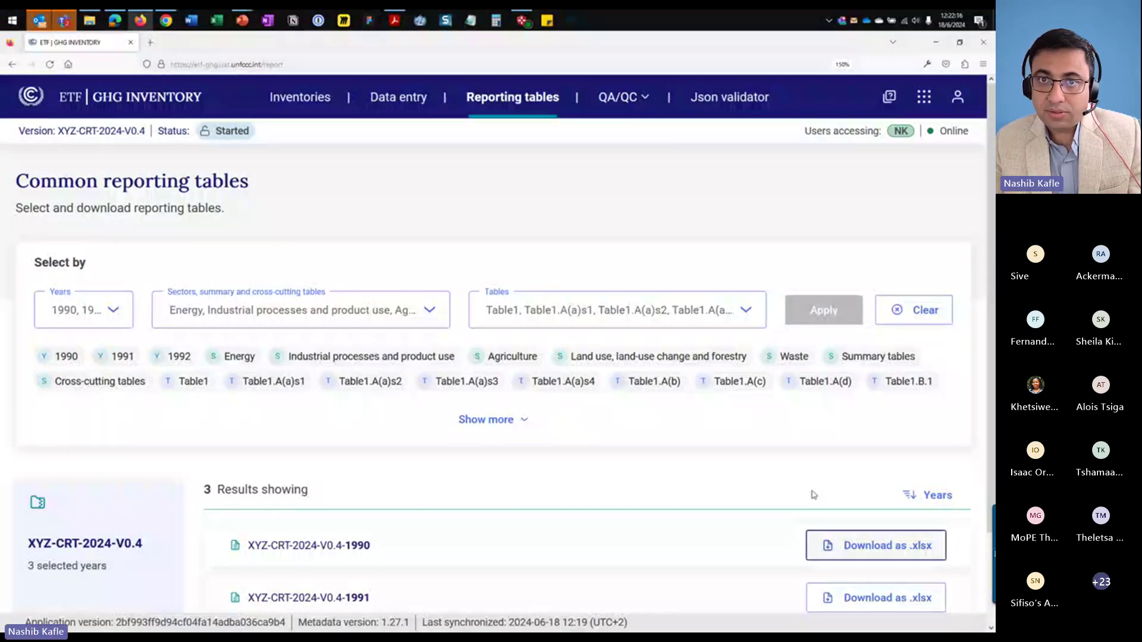
- Go to the inventories page, copy its address, and load it in a maximized Chrome window
click(304, 101)
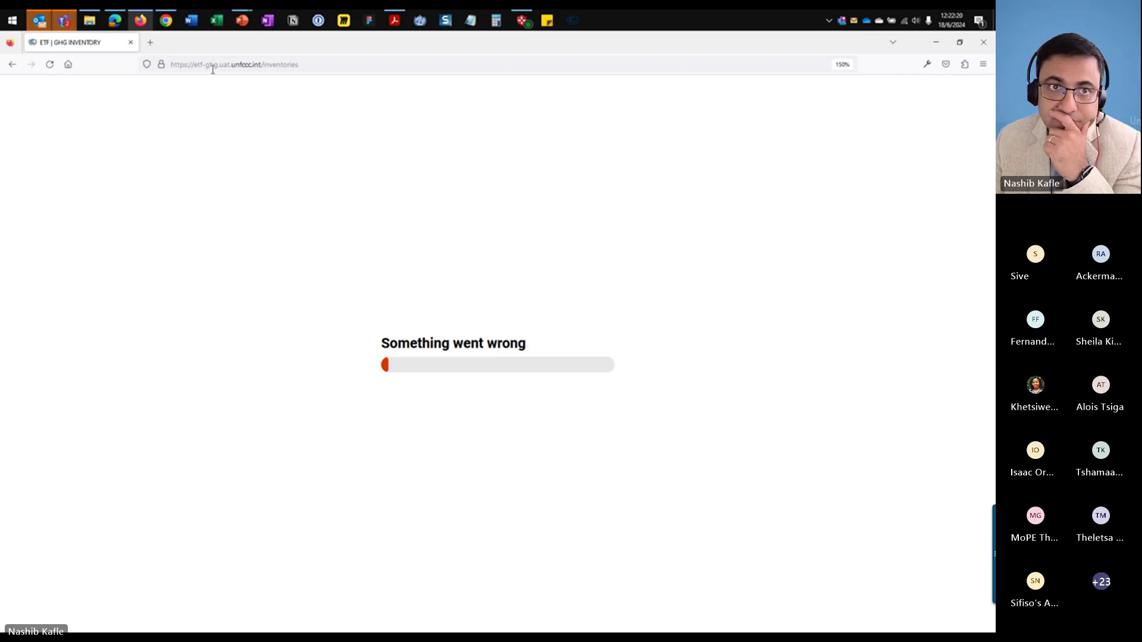
click(166, 20)
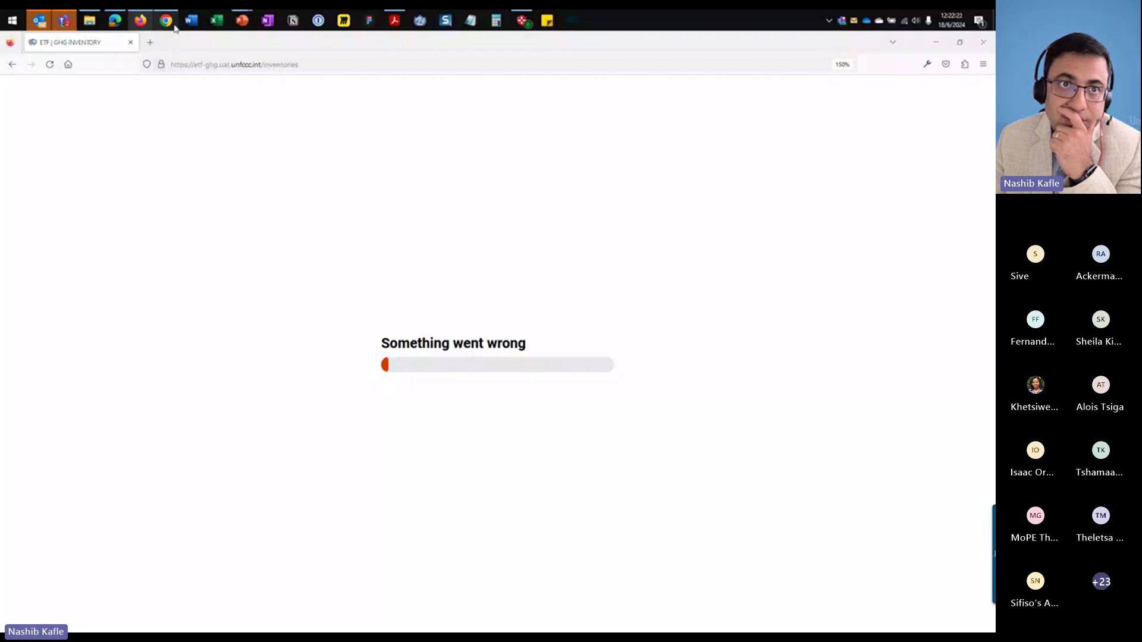
click(287, 66)
key(ctrl+c)
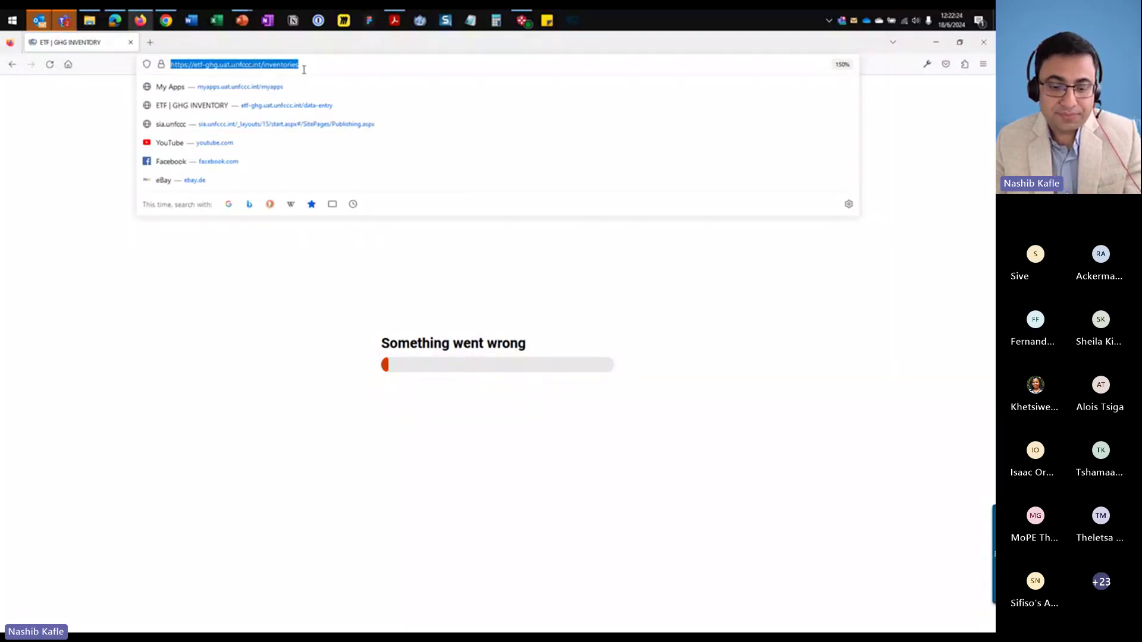
click(165, 20)
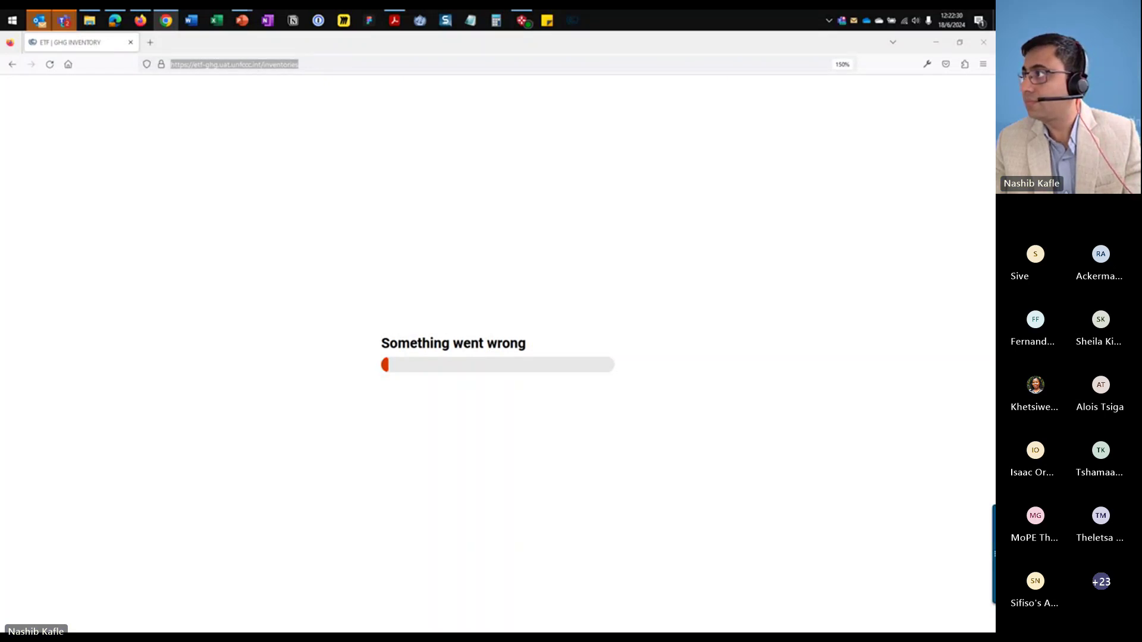
drag(416, 186, 555, 187)
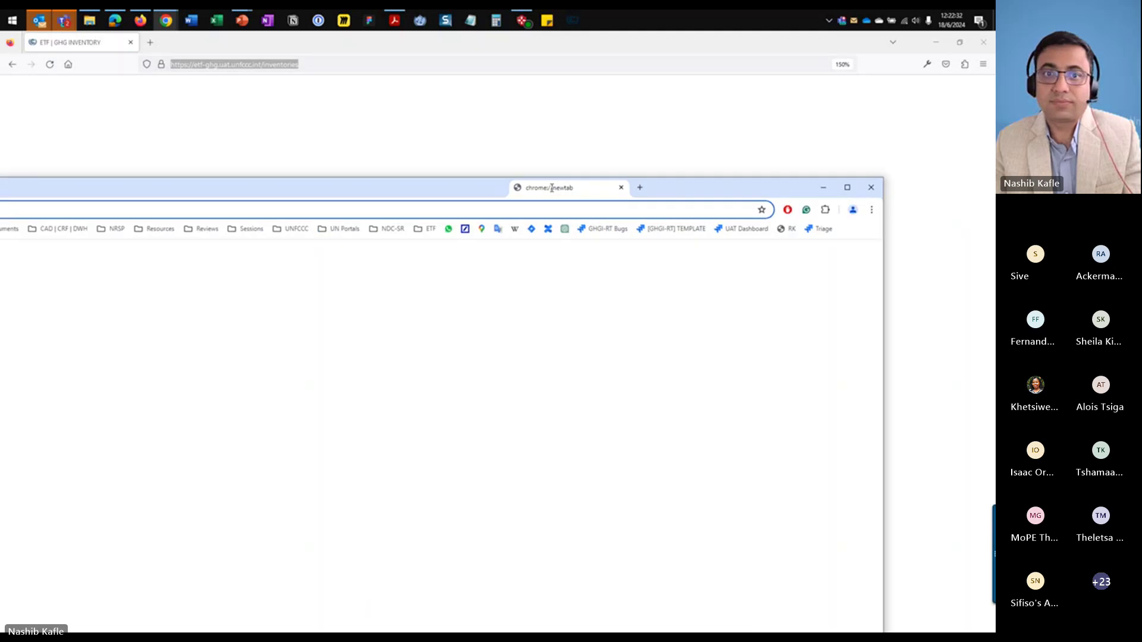
double_click(548, 188)
key(ctrl+v)
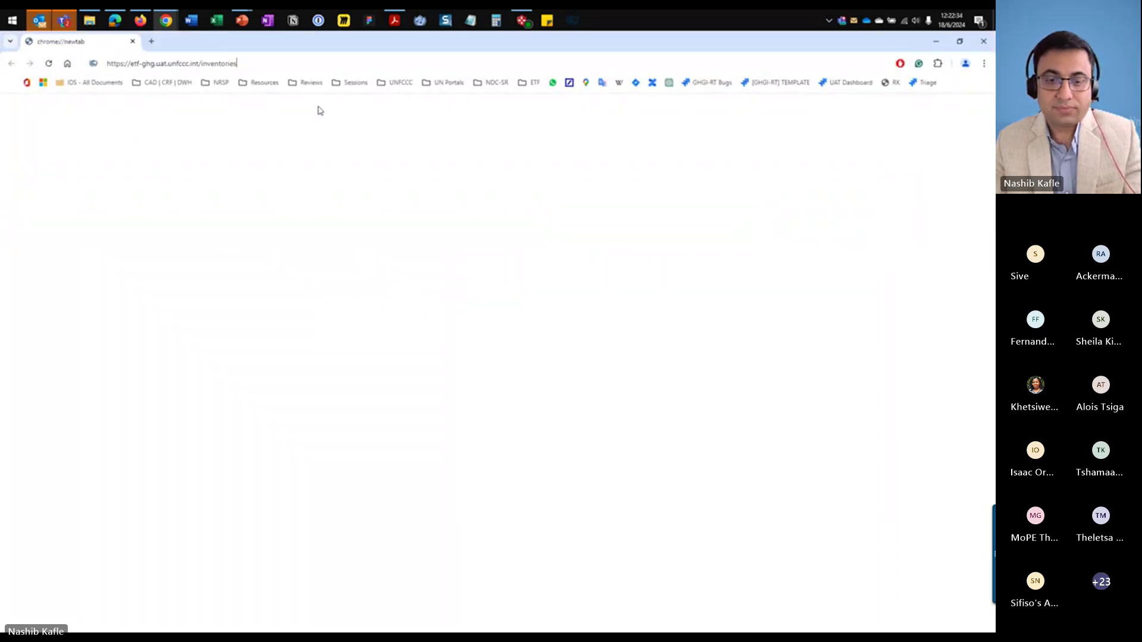
key(Return)
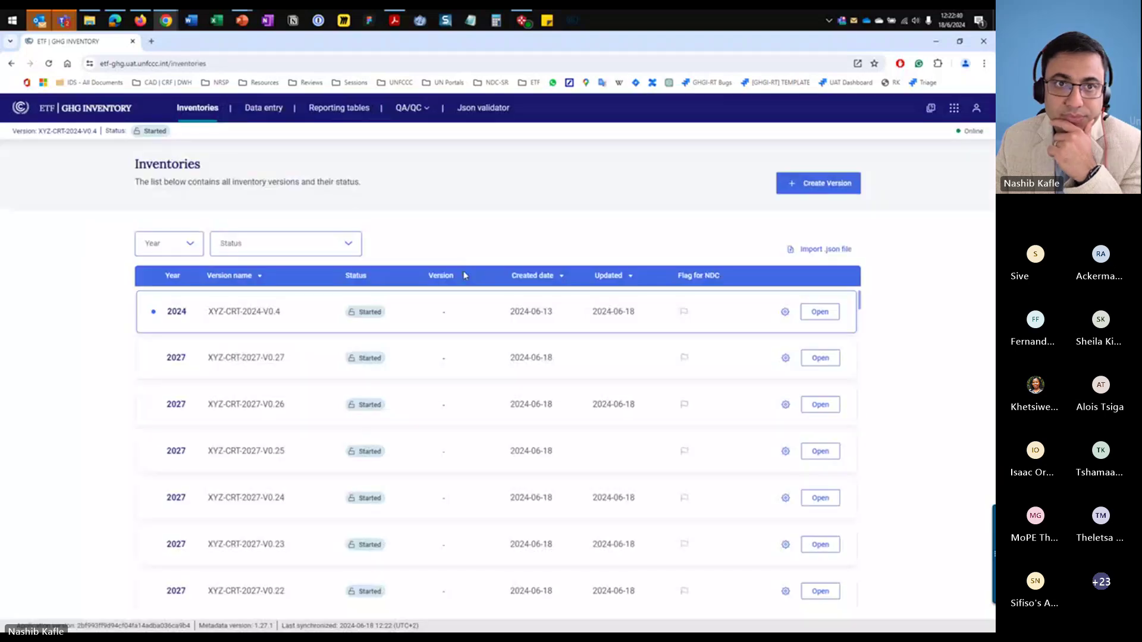
- Open the common reporting tables page and bring up the list of years
click(346, 111)
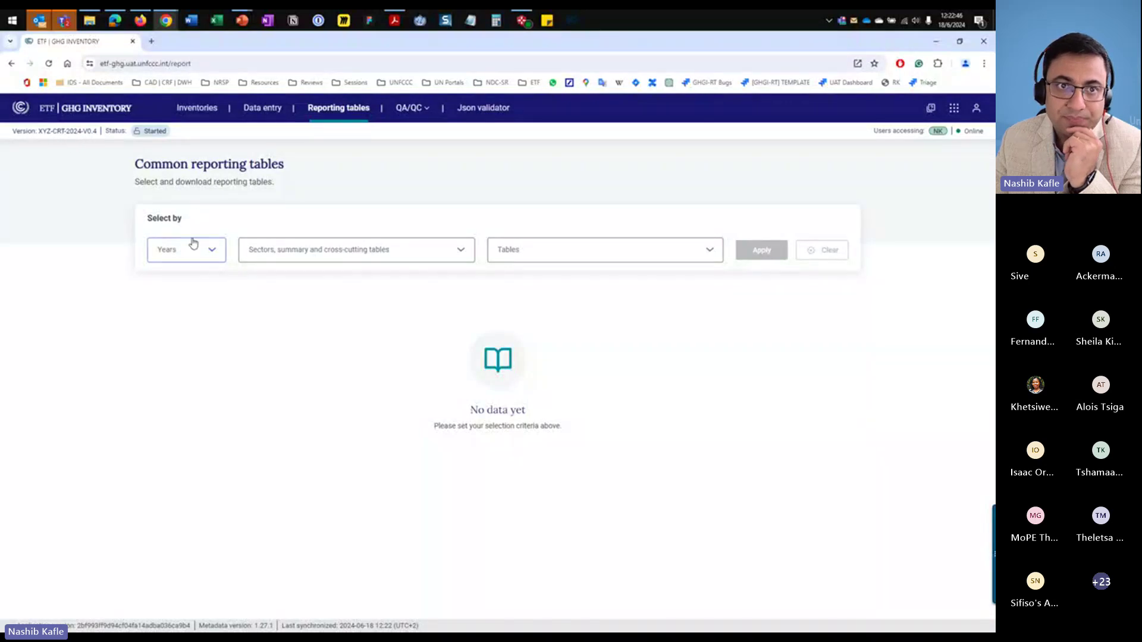
click(213, 249)
click(167, 288)
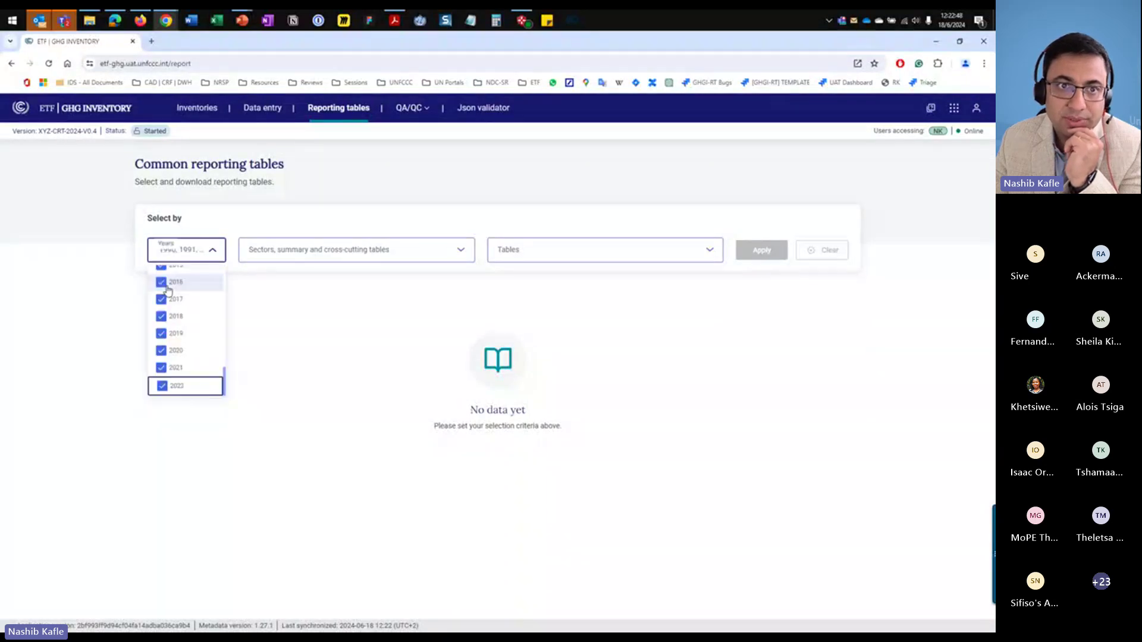
click(195, 256)
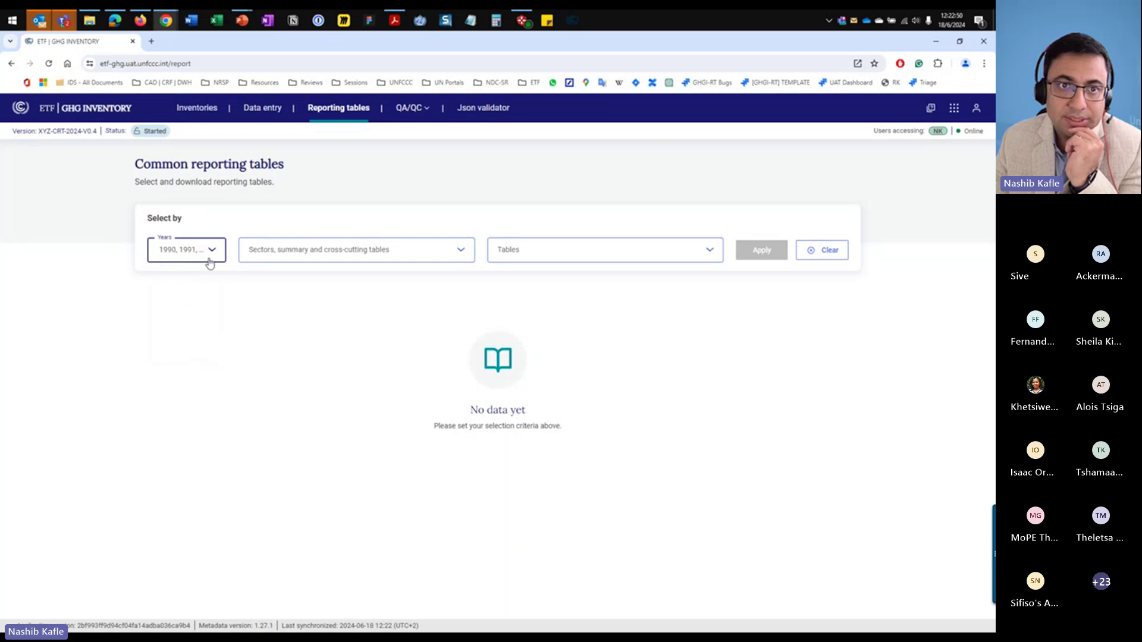
click(210, 256)
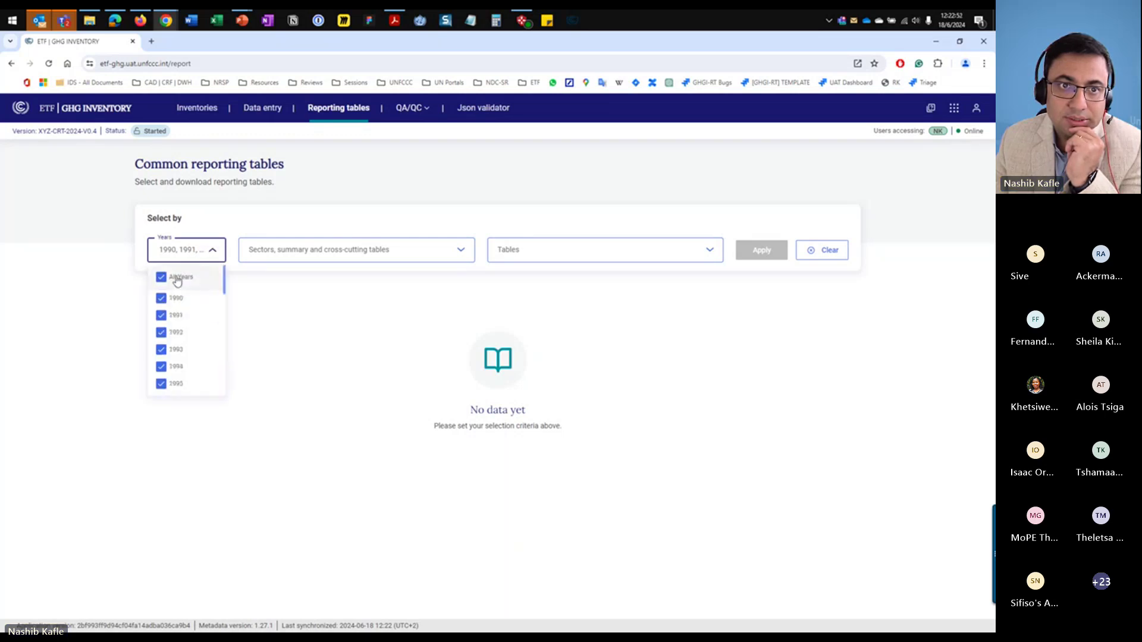
click(175, 278)
- Select the years 1990, 1991 and 1992 for the reporting tables
click(167, 298)
click(162, 318)
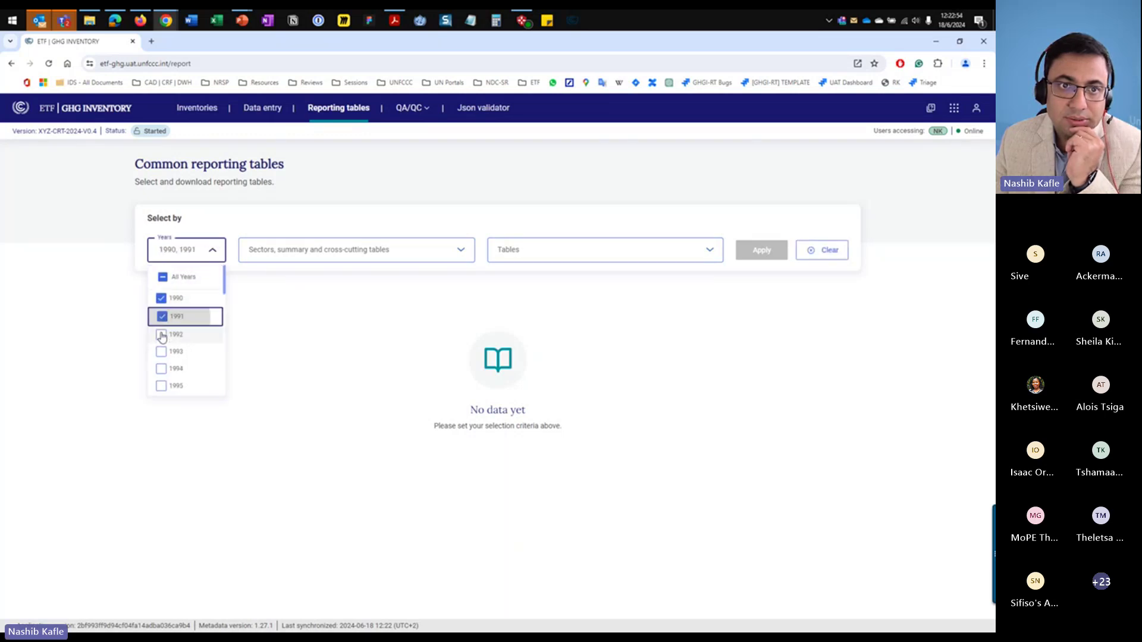
click(162, 334)
- Apply a selection of all sectors, summary and cross-cutting tables, and download the 1990 reporting tables as an .xlsx file
click(350, 249)
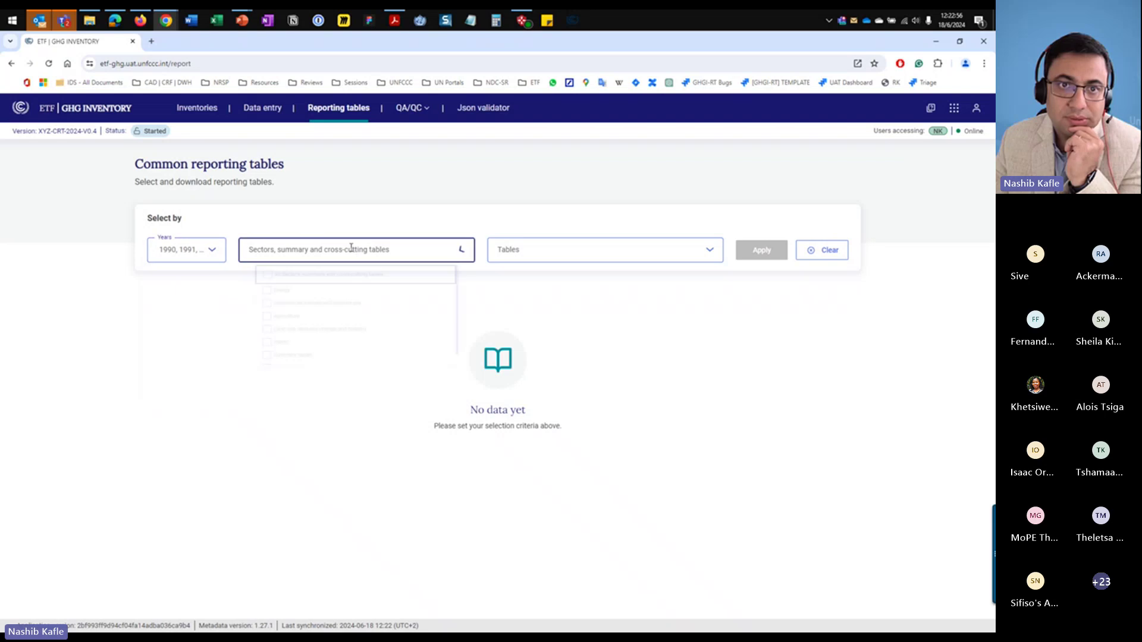
click(333, 278)
click(732, 326)
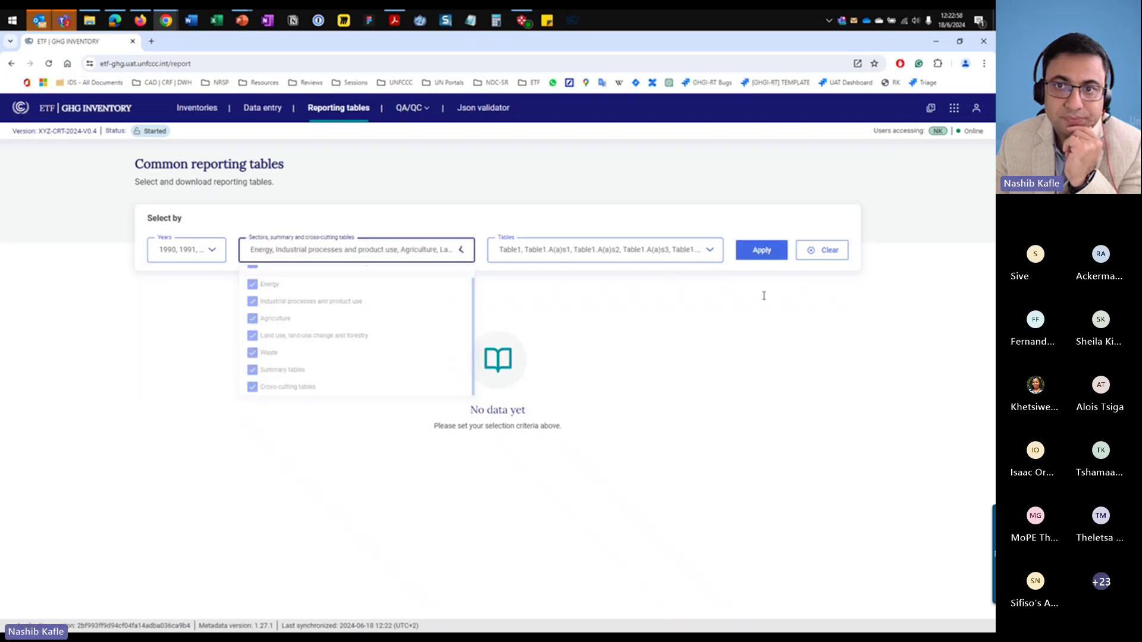
click(762, 250)
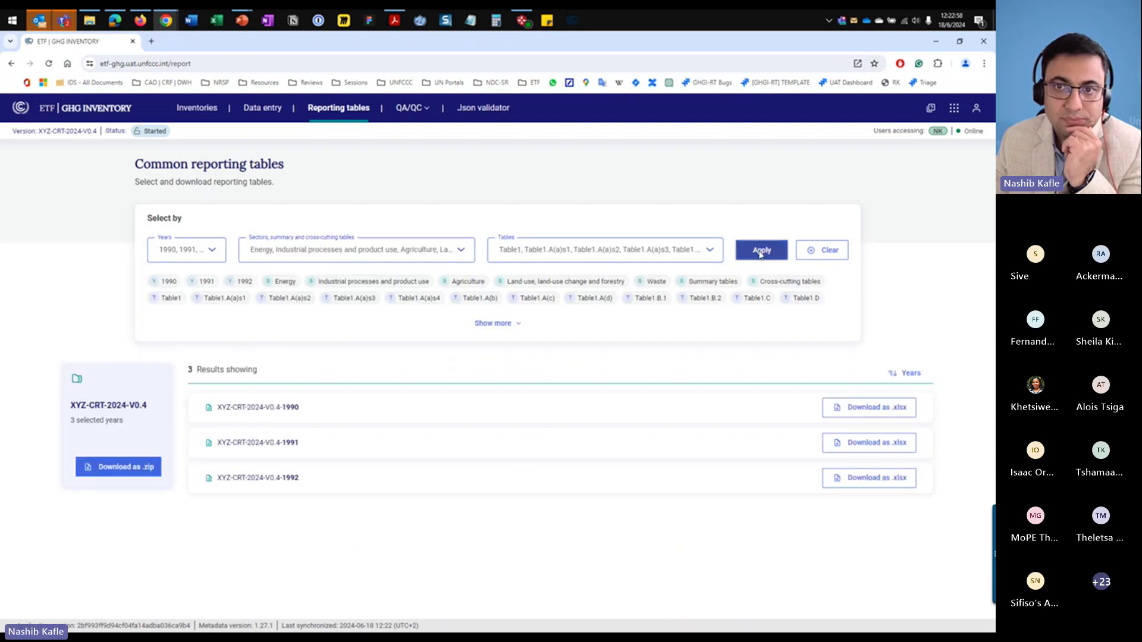
click(869, 408)
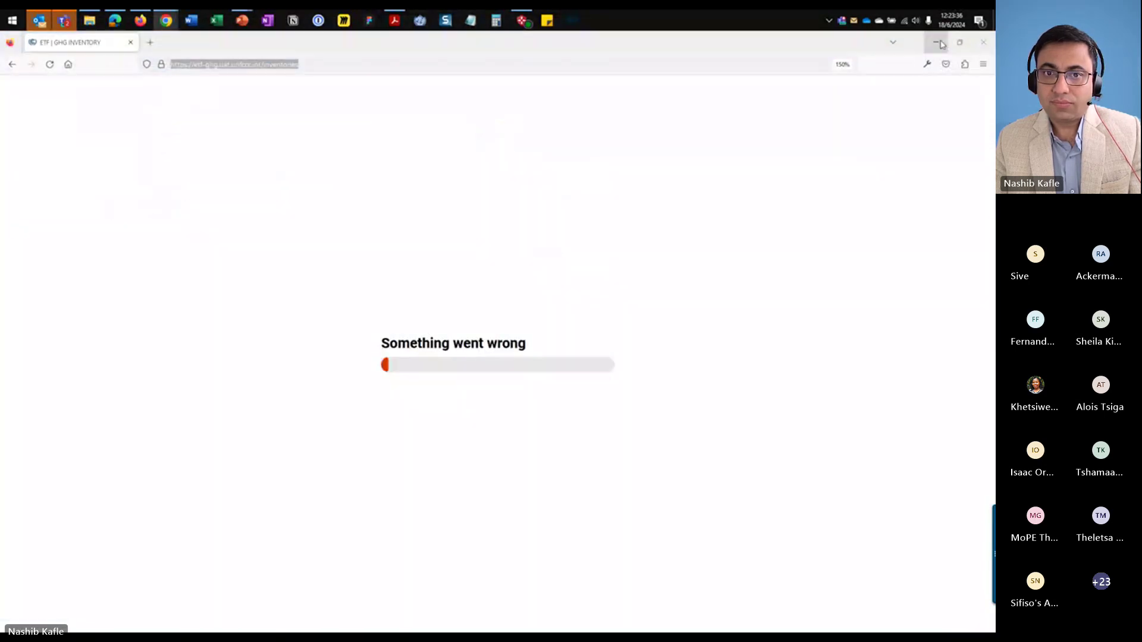
- Minimize the failed Firefox window and clear the open chat windows off the desktop
click(944, 41)
click(942, 44)
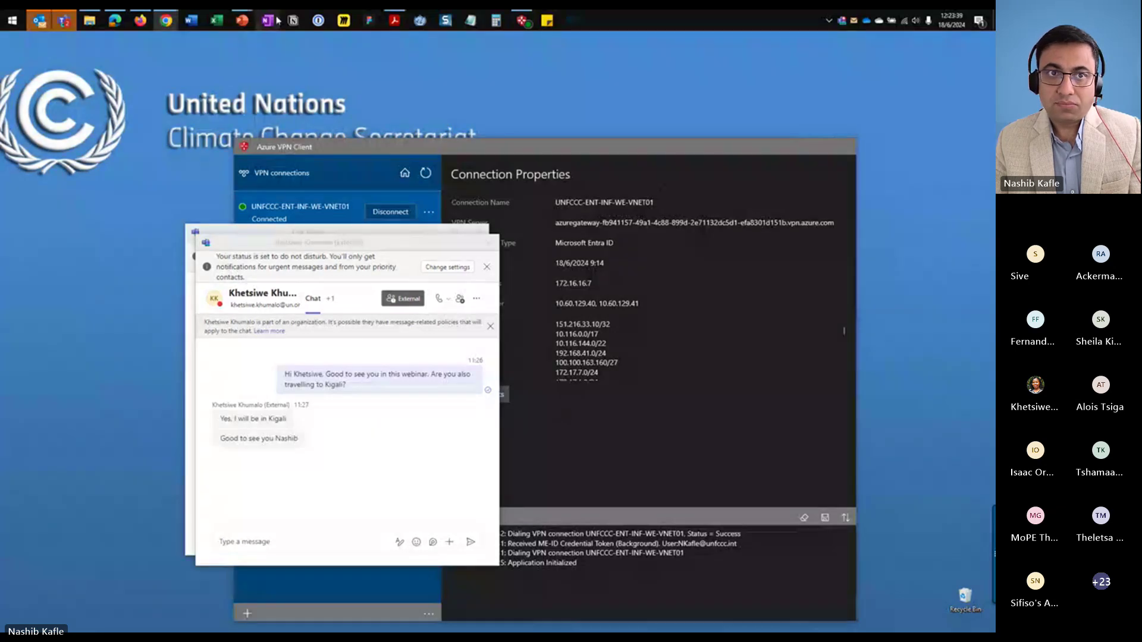
click(447, 237)
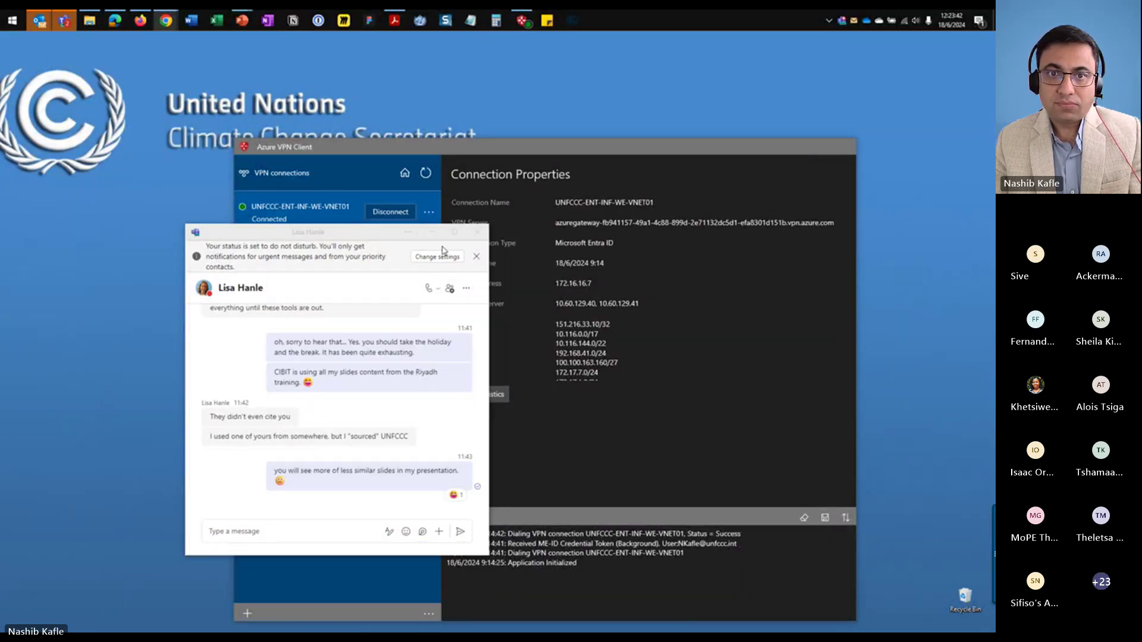
click(443, 232)
mouse_move(985, 601)
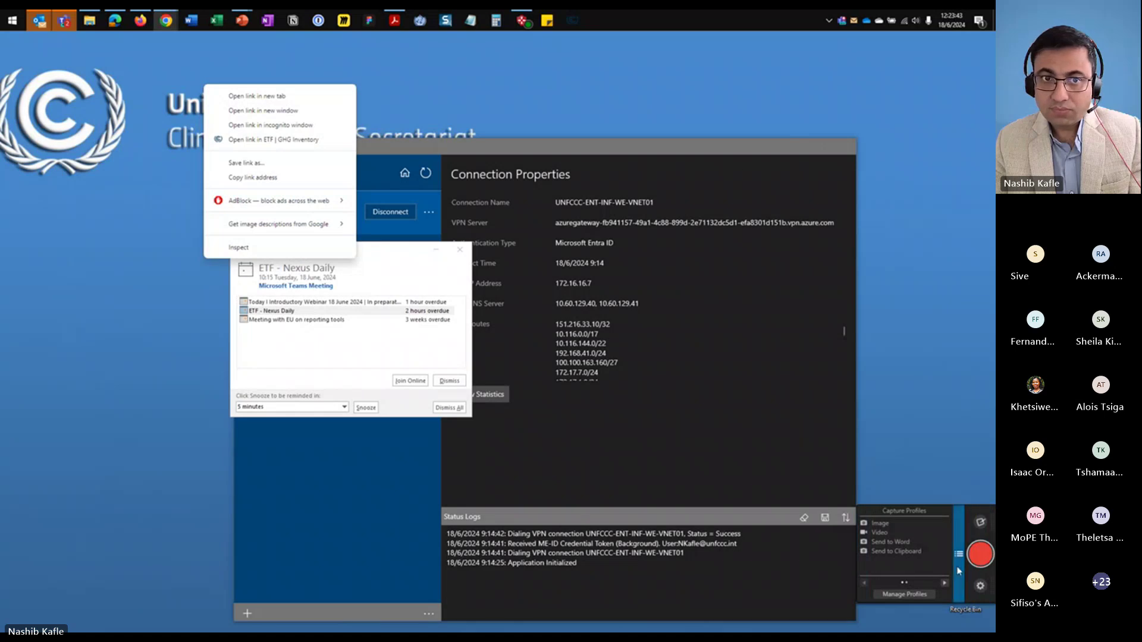
- Switch back to the ETF GHG Inventory window in Chrome and open the downloaded 1990 workbook in Excel
click(165, 20)
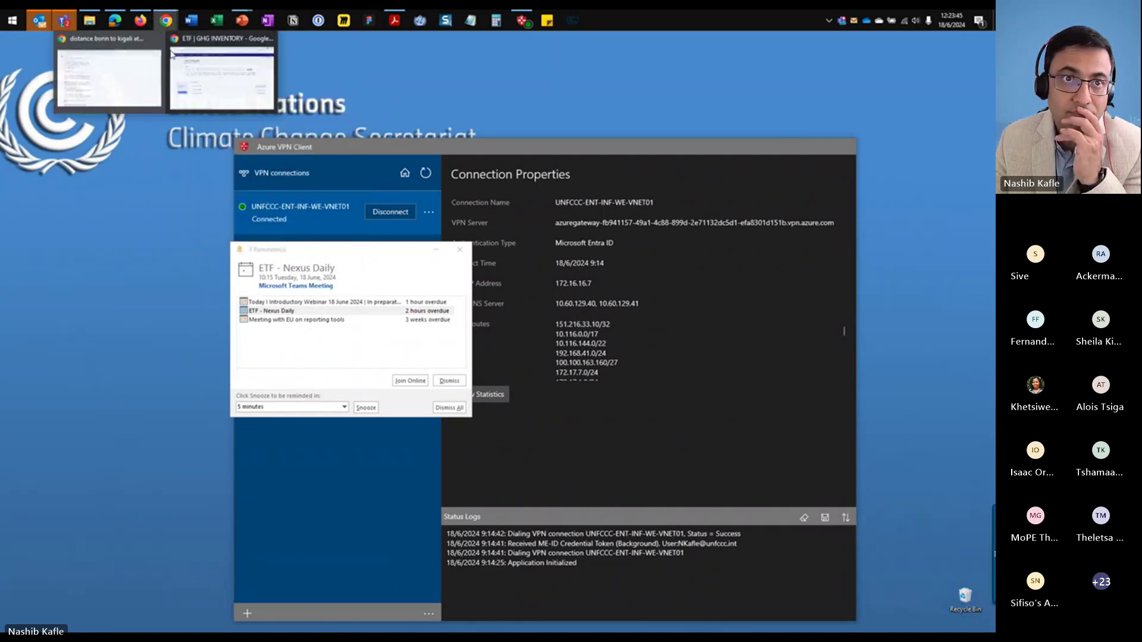
click(224, 55)
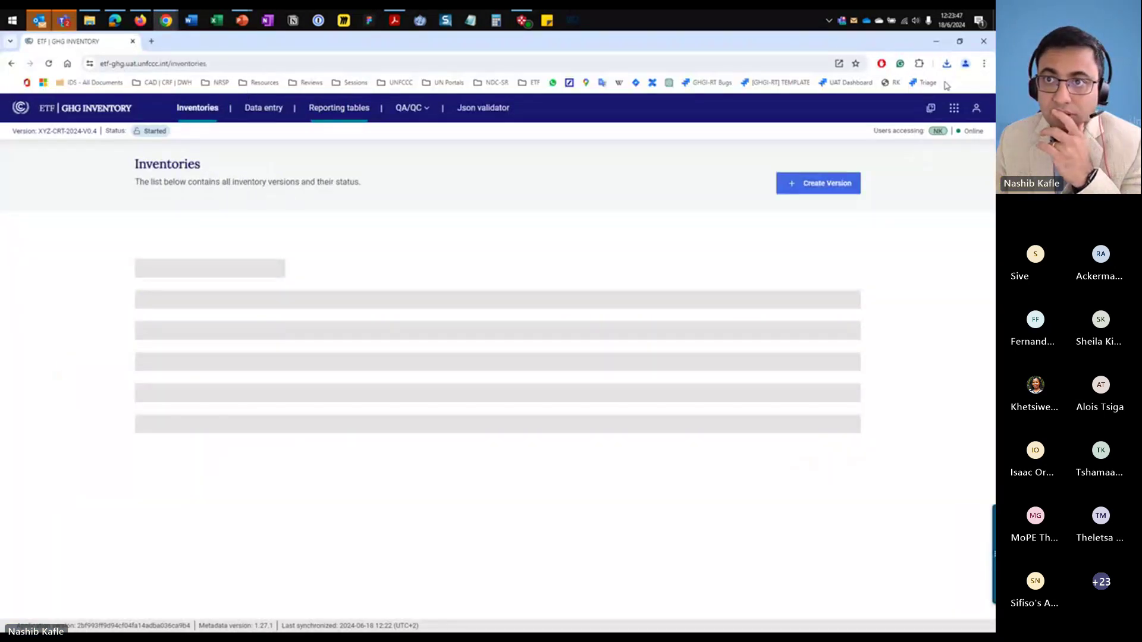
click(946, 63)
click(853, 117)
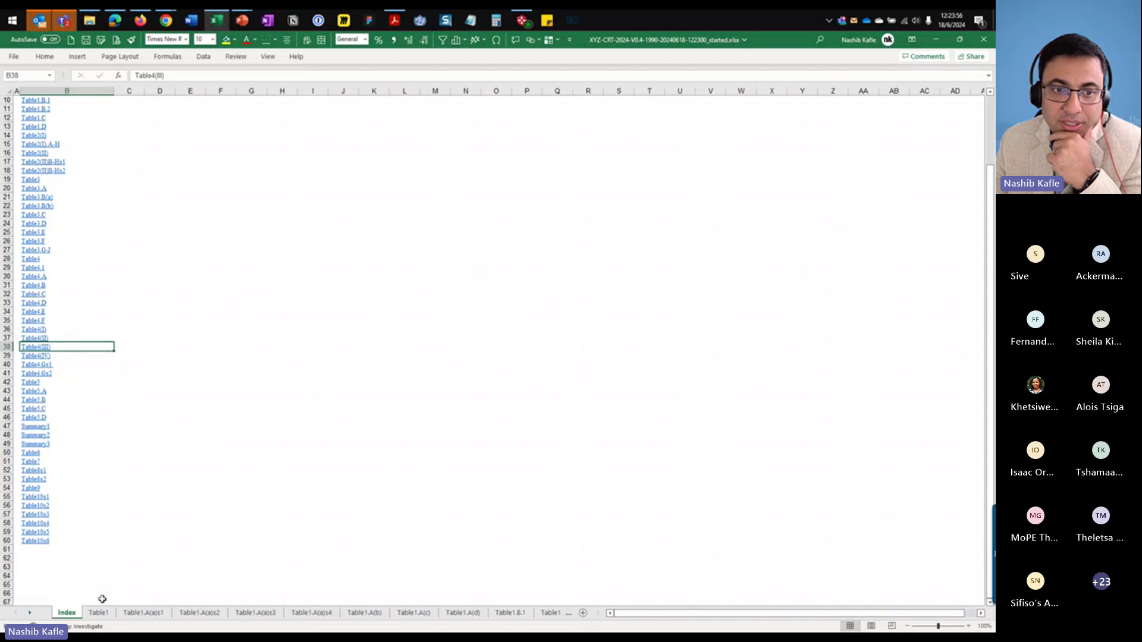
- Examine the energy sheets of the 1990 workbook, from Table1 through the Table1.A(a) sheets and Table1.A(b) to Table1.A(c)
click(31, 110)
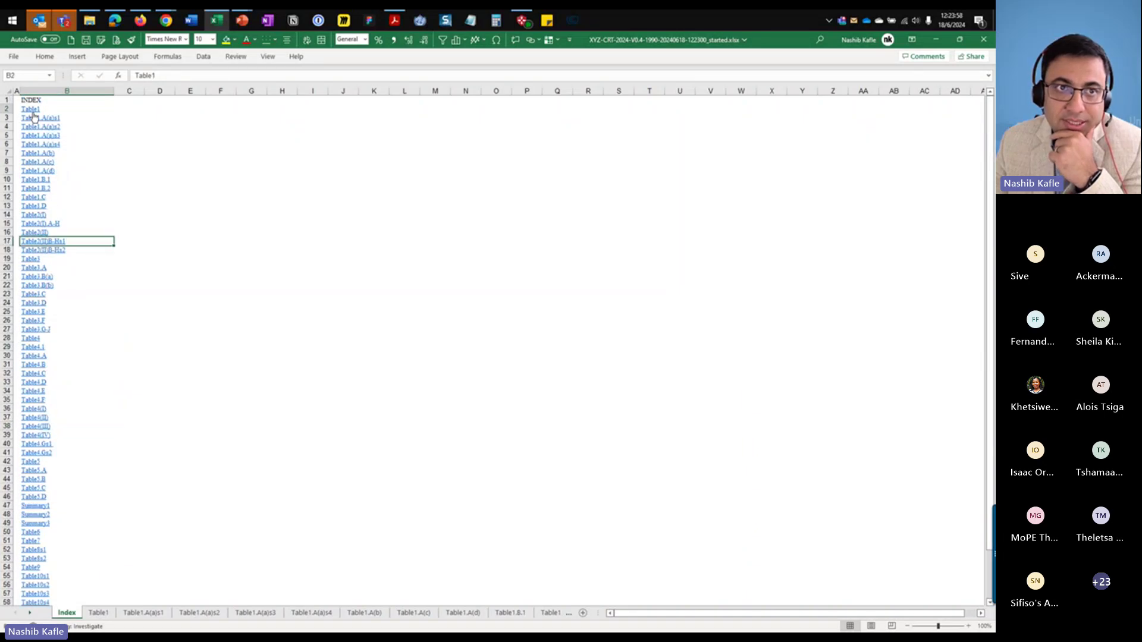
click(449, 376)
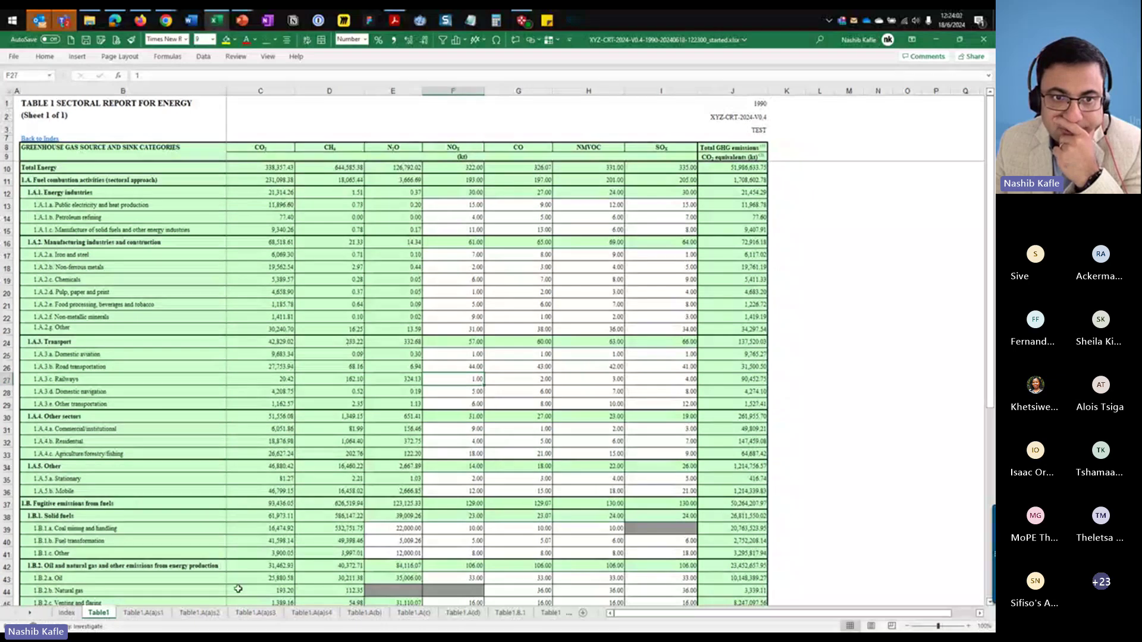
click(144, 613)
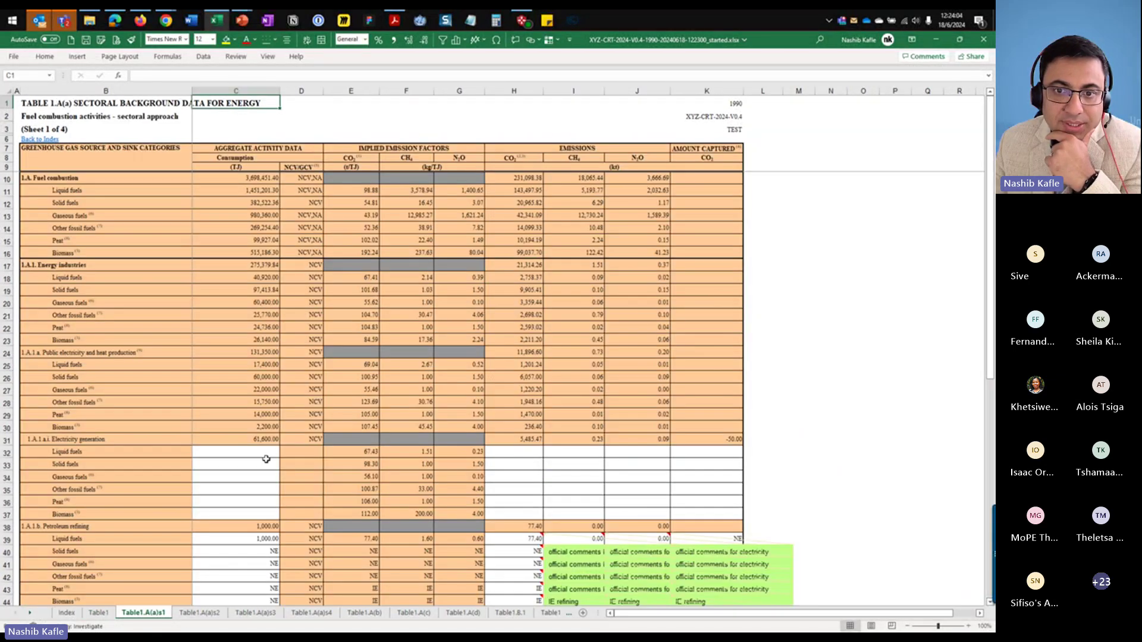
click(229, 615)
click(301, 615)
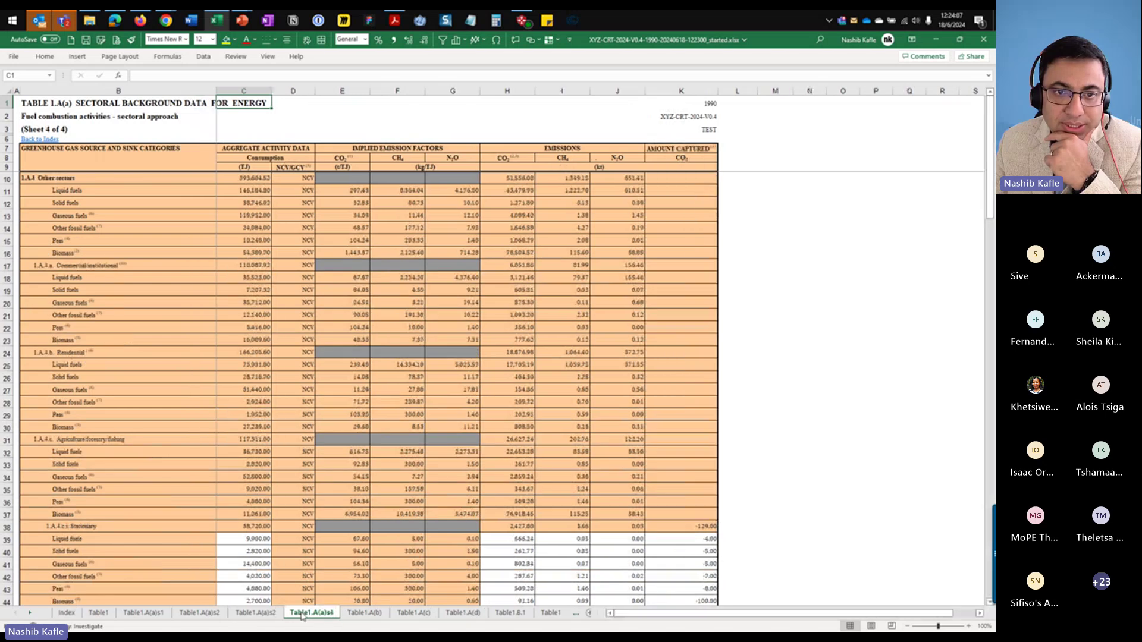
click(356, 614)
click(413, 613)
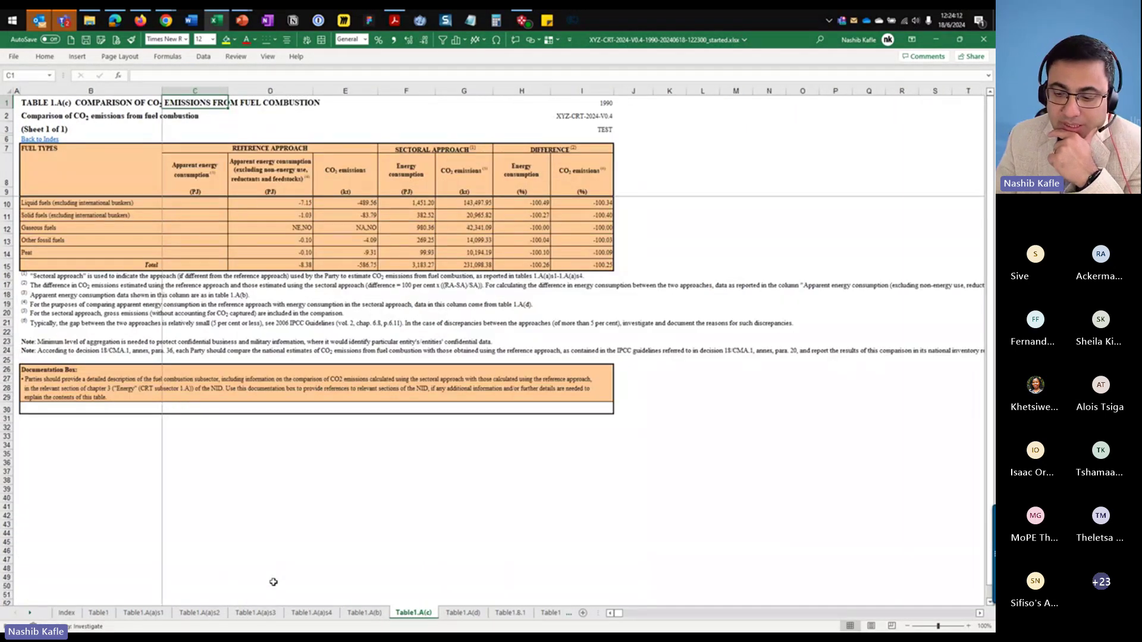
- Examine the remaining energy sheets of the 1990 workbook, from Table1.A(d) through Table1.B.1 and Table1.B.2 to Table1.D
key(ctrl+Page_Down)
key(ctrl+Page_Down)
key(ctrl+Page_Down)
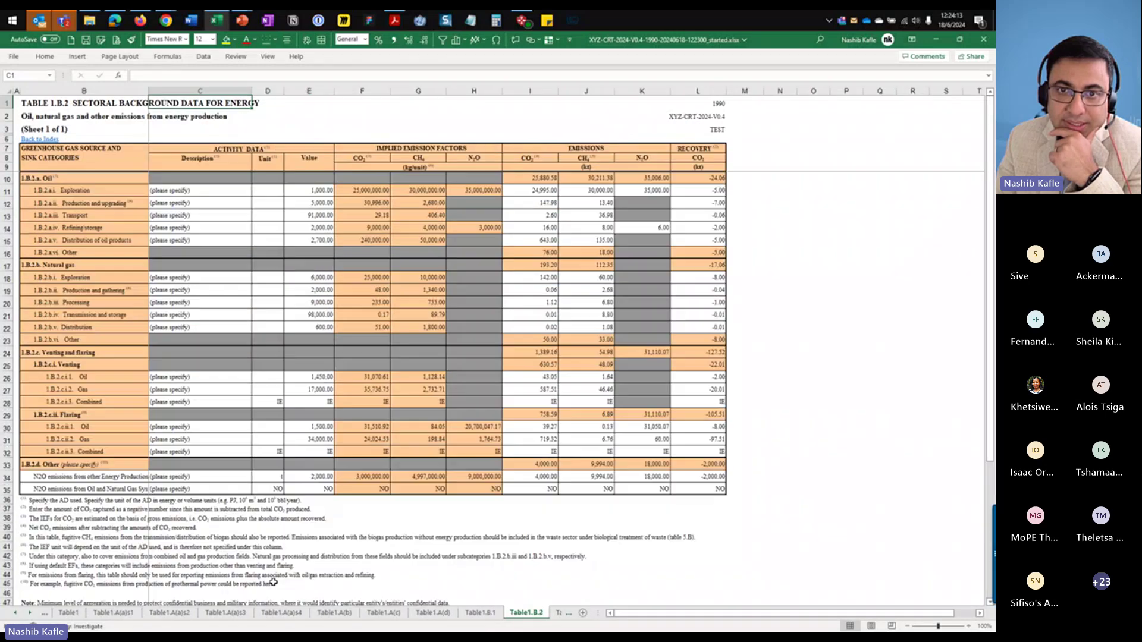
key(ctrl+Page_Down)
key(ctrl+Page_Down)
- Examine the industrial processes sheets, from Table2(I) and Table2(I).A-H through Table2(II) to Table2(II).B-Hs2
key(ctrl+Page_Down)
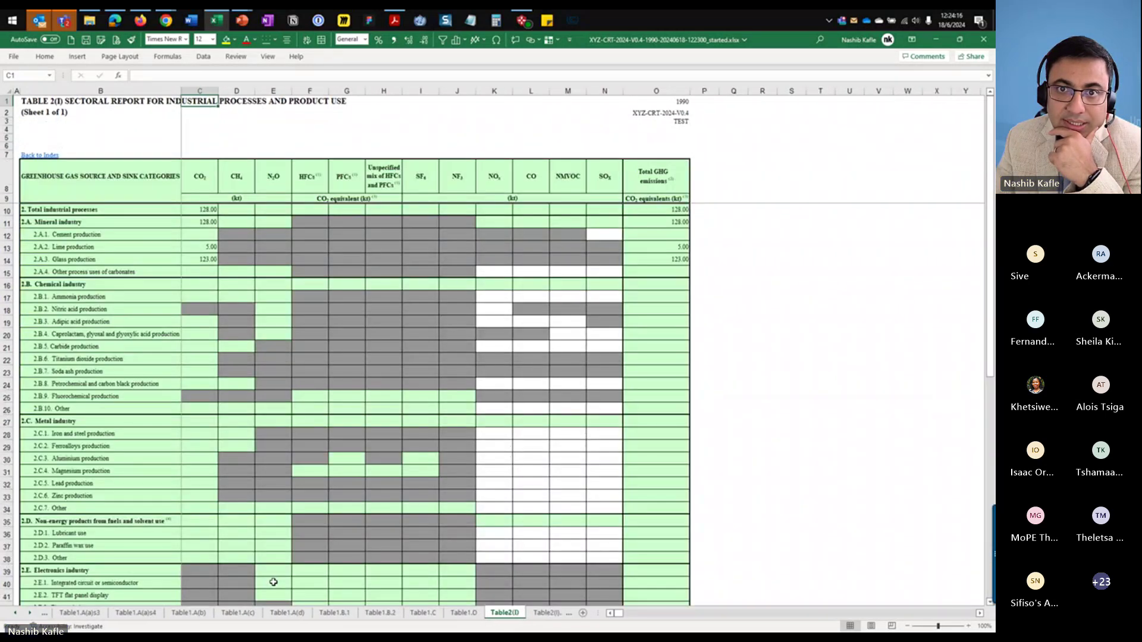
key(ctrl+Page_Down)
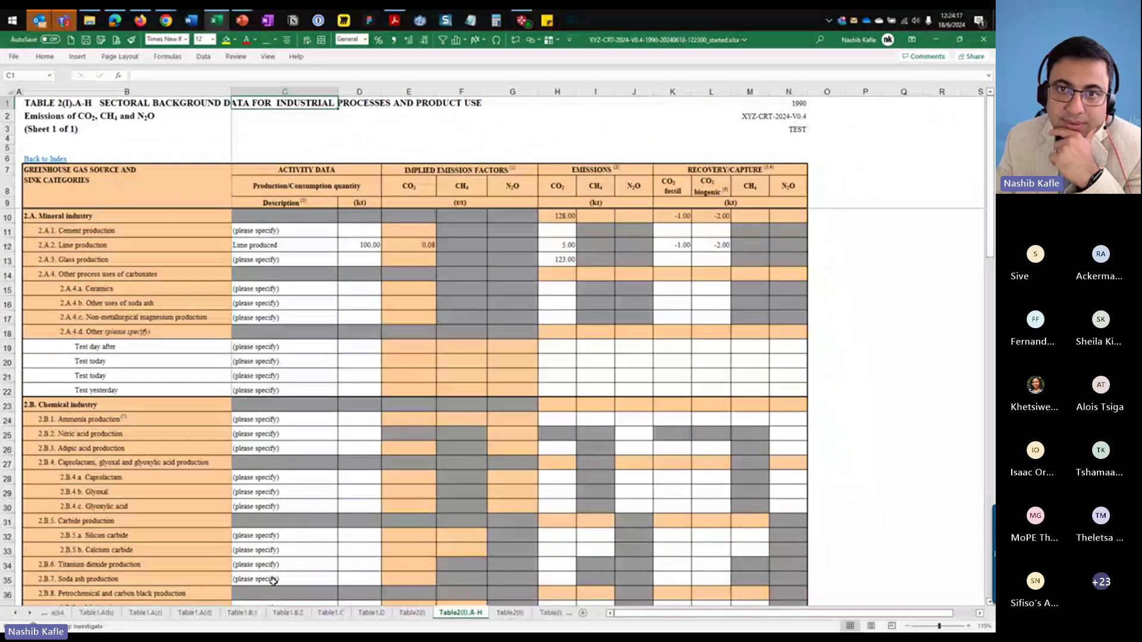
key(ctrl+Page_Down)
key(ctrl+Page_Down)
key(ctrl+Page_Down)
- Examine the agriculture sheets, from Table3 and Table3.A through the Table3.B sheets and Table3.D to Table3.F
key(ctrl+Page_Down)
key(ctrl+Page_Down)
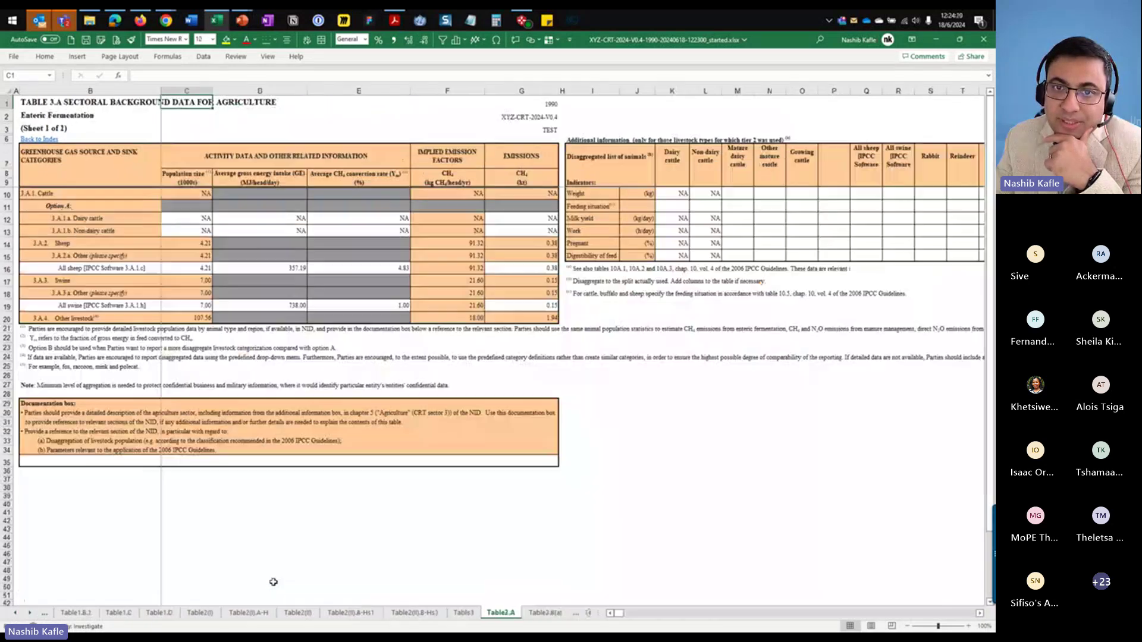
key(ctrl+Page_Down)
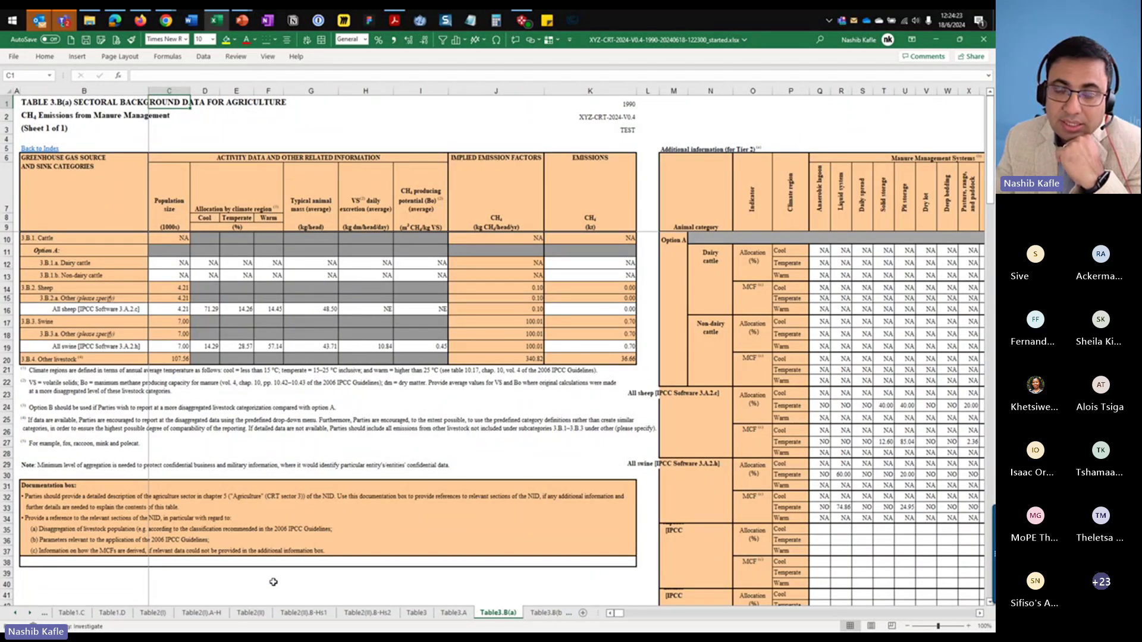
key(ctrl+Page_Down)
key(ctrl+Page_Down)
key(ctrl+Page_Down)
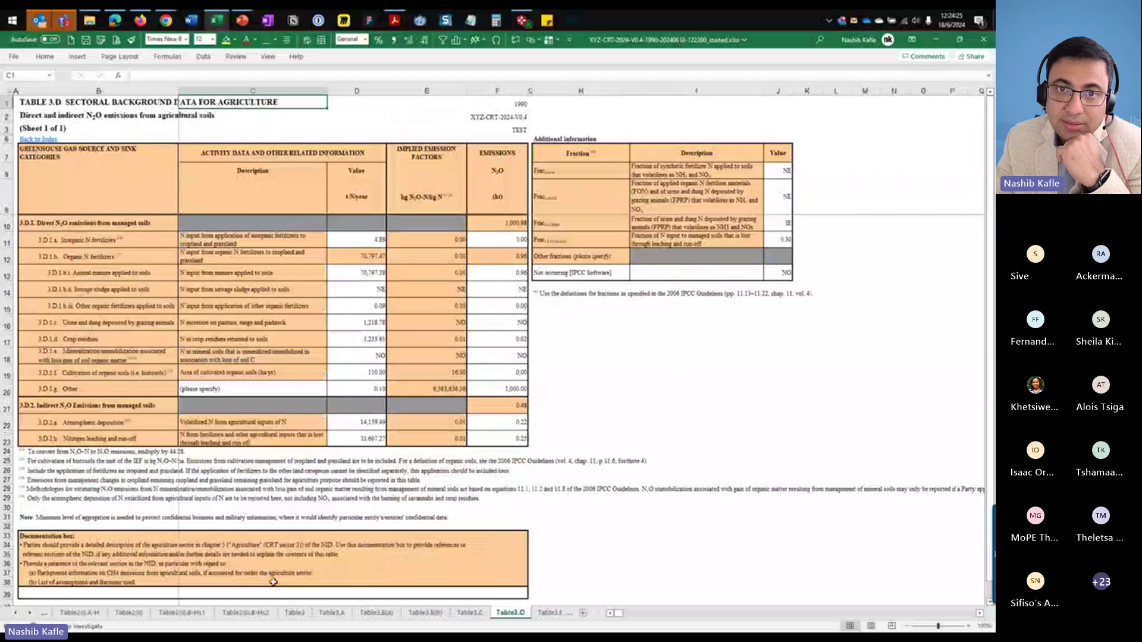
key(ctrl+Page_Down)
key(ctrl+Page_Down)
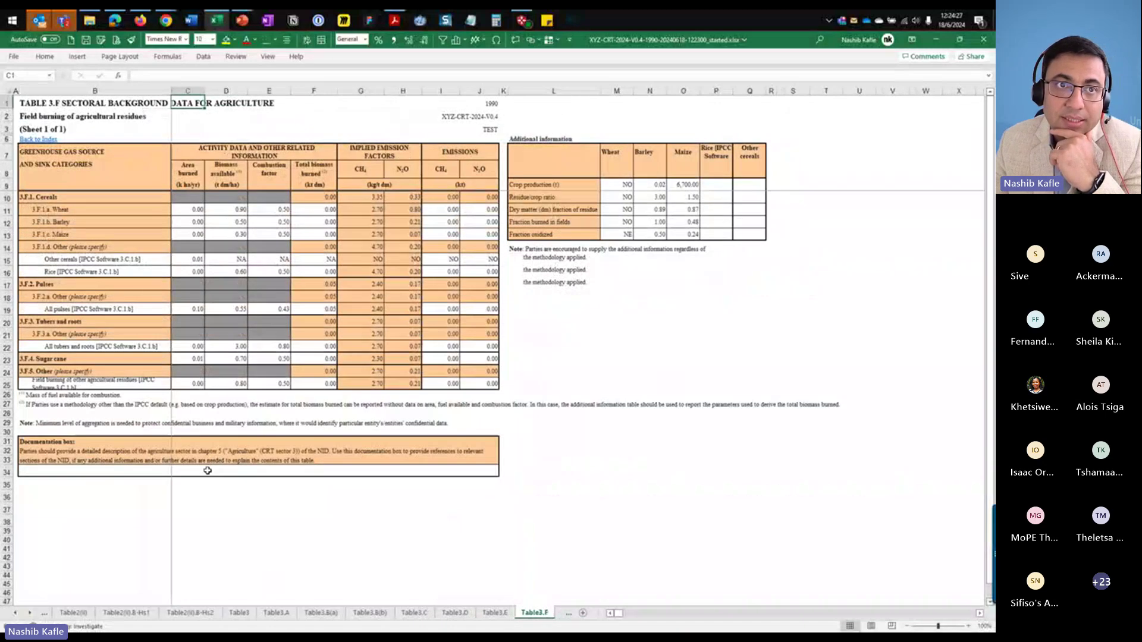
- Switch to the ETF GHG Inventory window in Chrome and open the flexibility provisions in the version settings of inventory XYZ-CRT-2024-V0.4
mouse_move(166, 20)
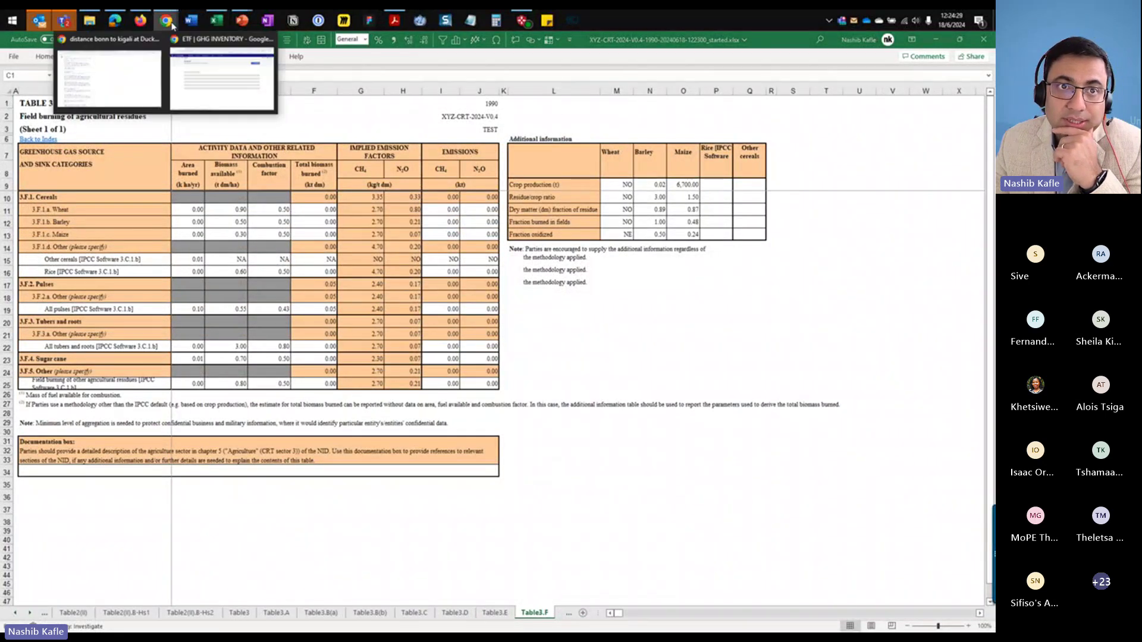
click(200, 80)
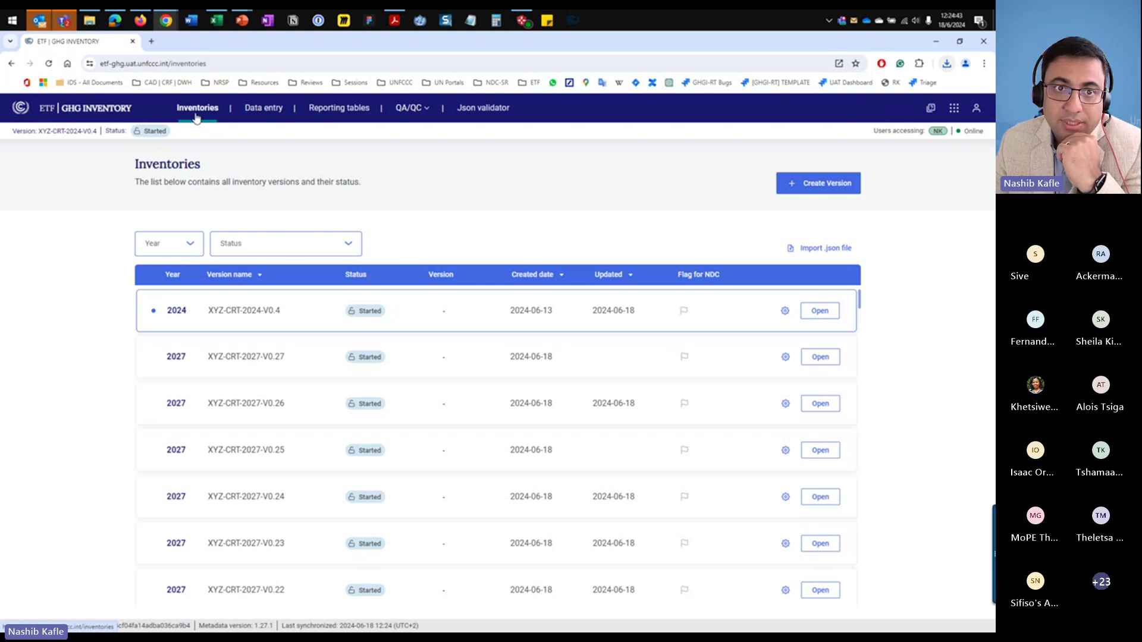
click(785, 312)
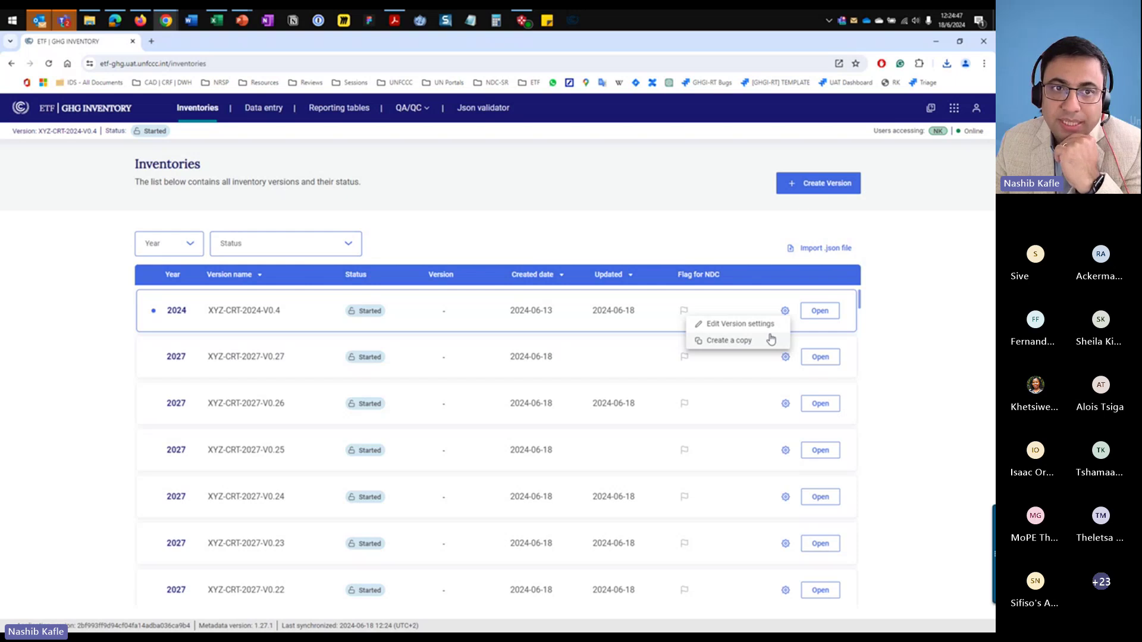
click(740, 323)
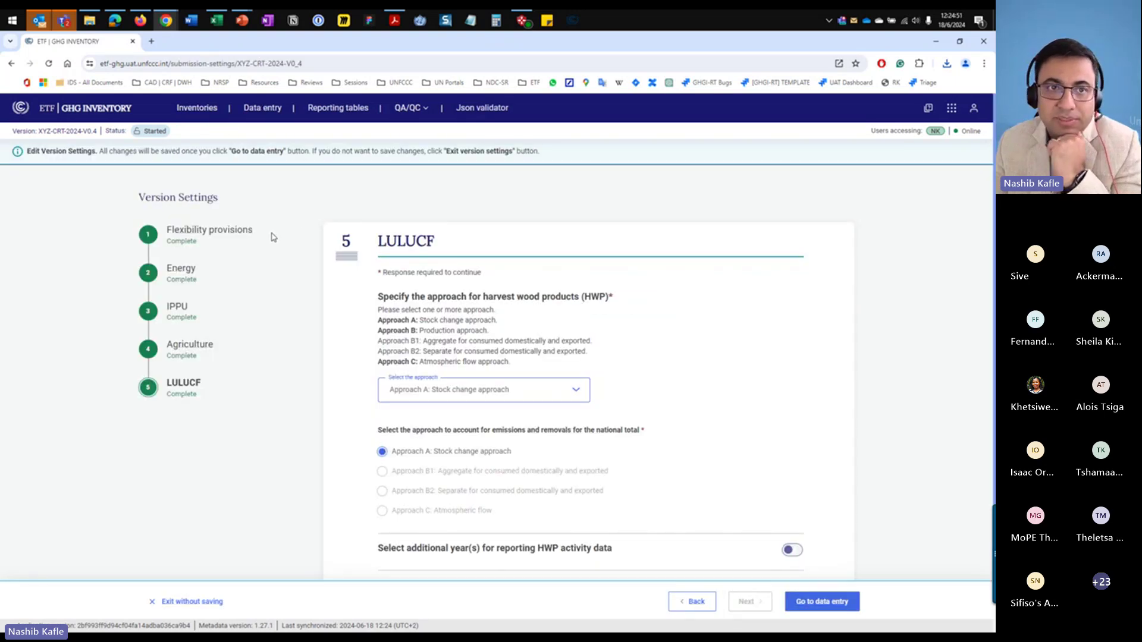
click(184, 244)
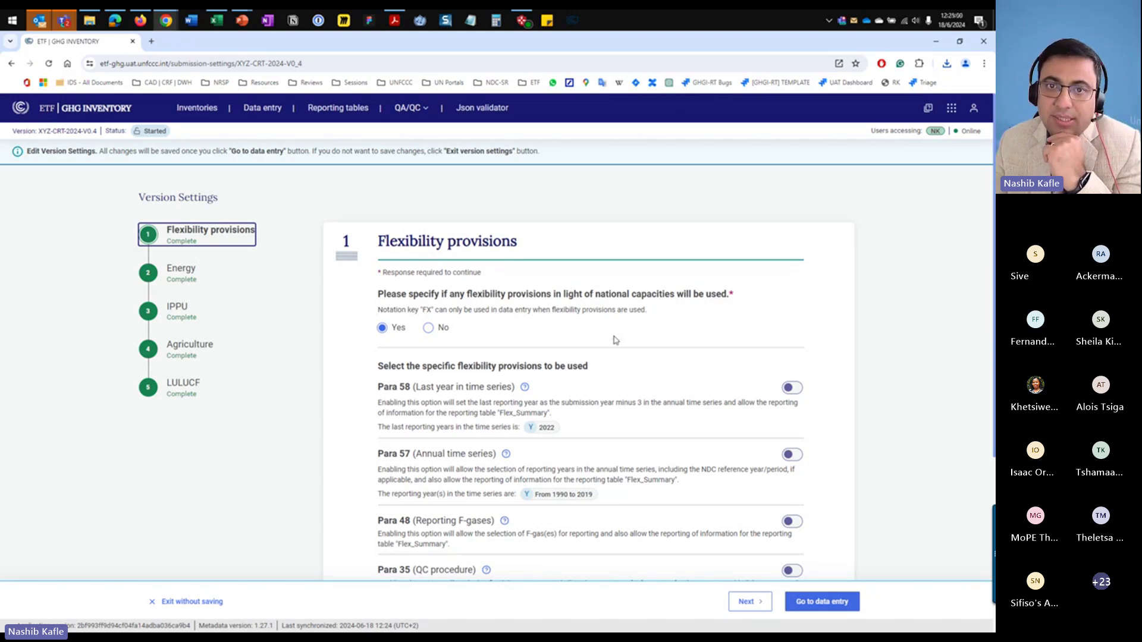
- Review the available flexibility provisions and enable Para 58 (Last year in time series)
scroll(650, 335, down, 1)
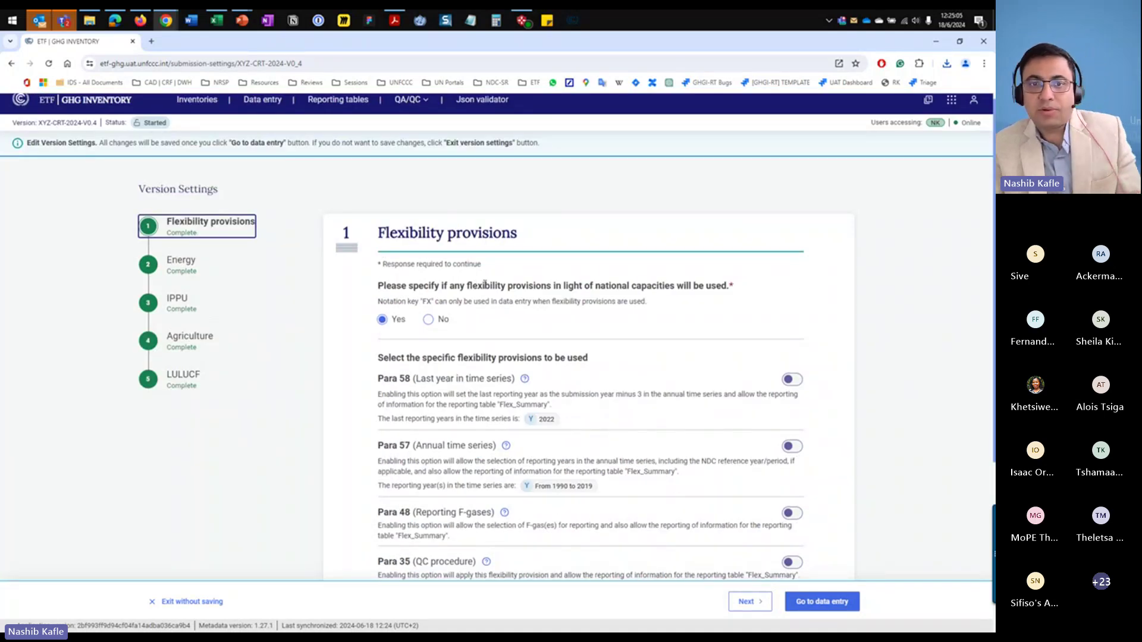
scroll(486, 374, down, 1)
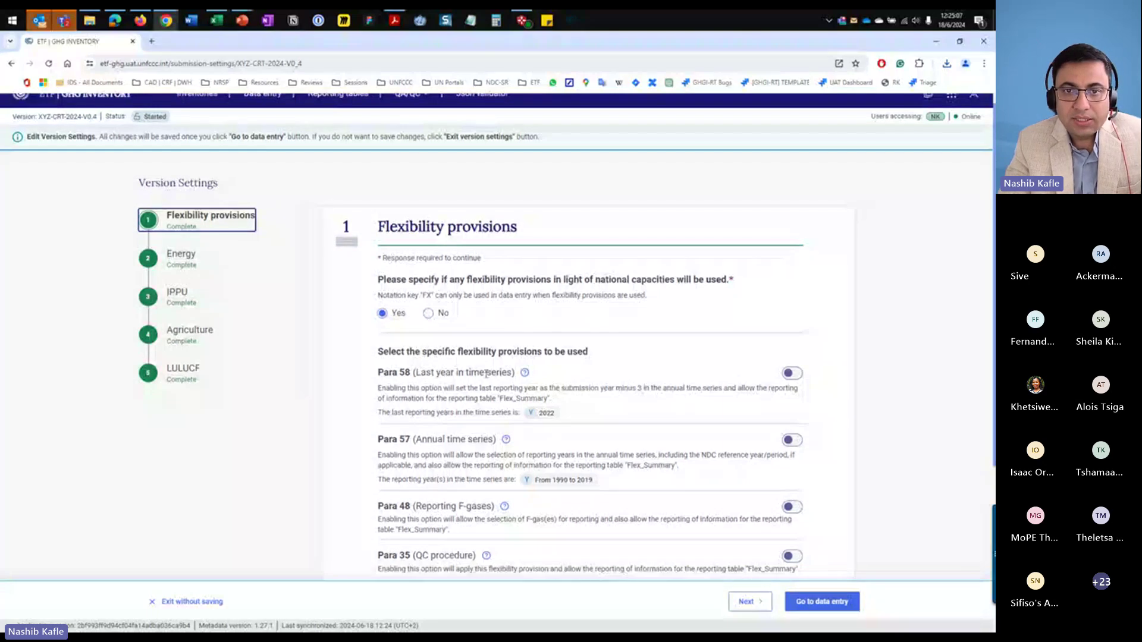
scroll(486, 373, down, 2)
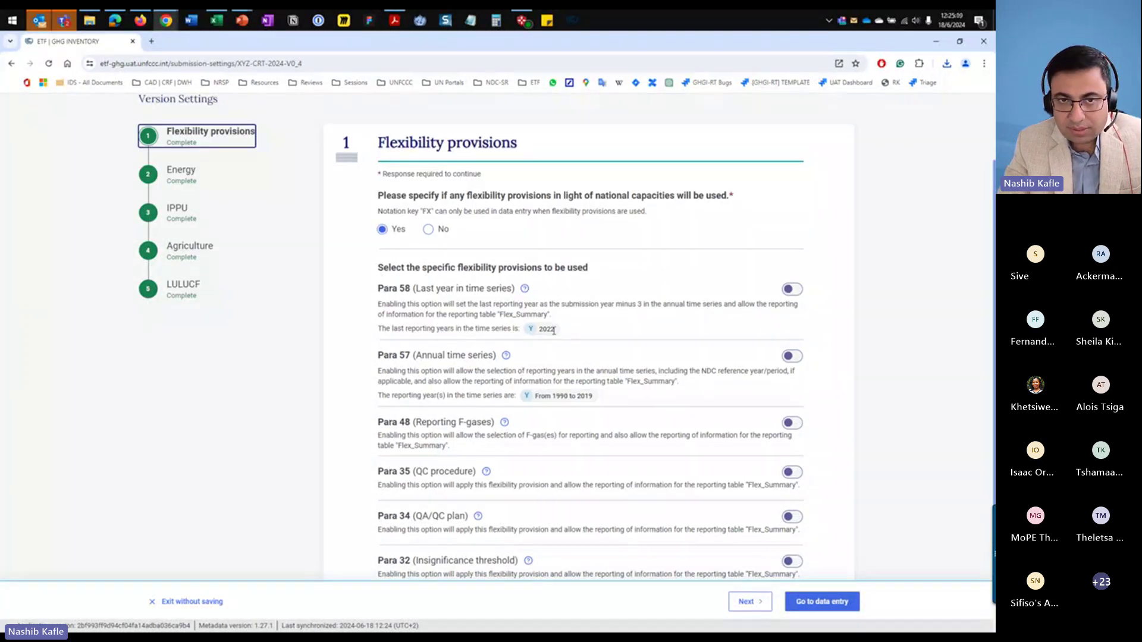
scroll(553, 331, down, 3)
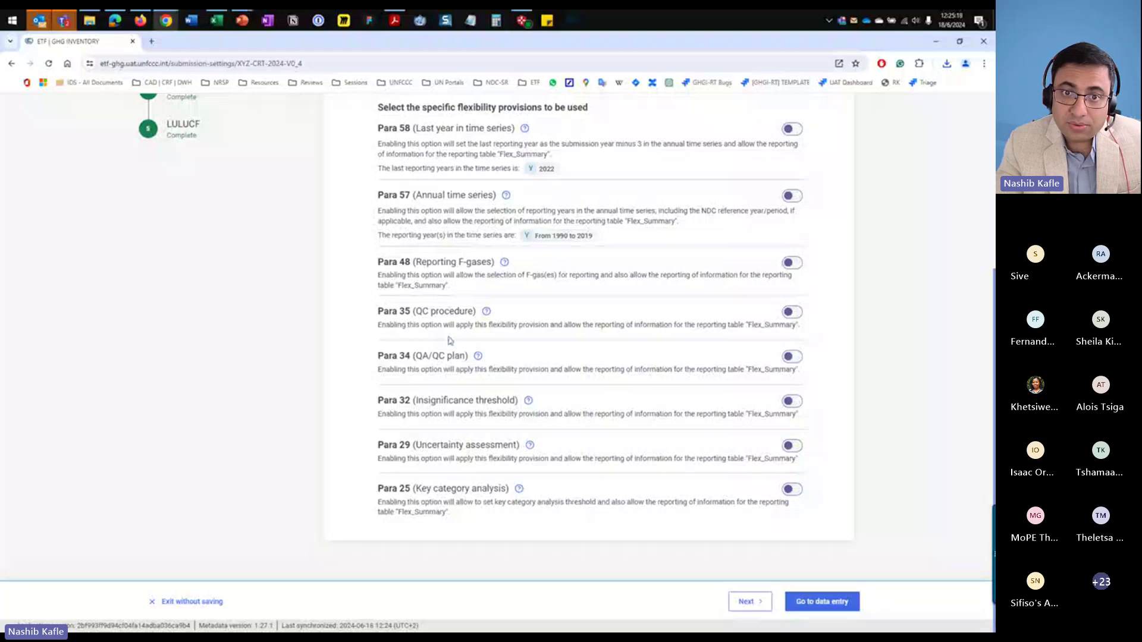
click(791, 128)
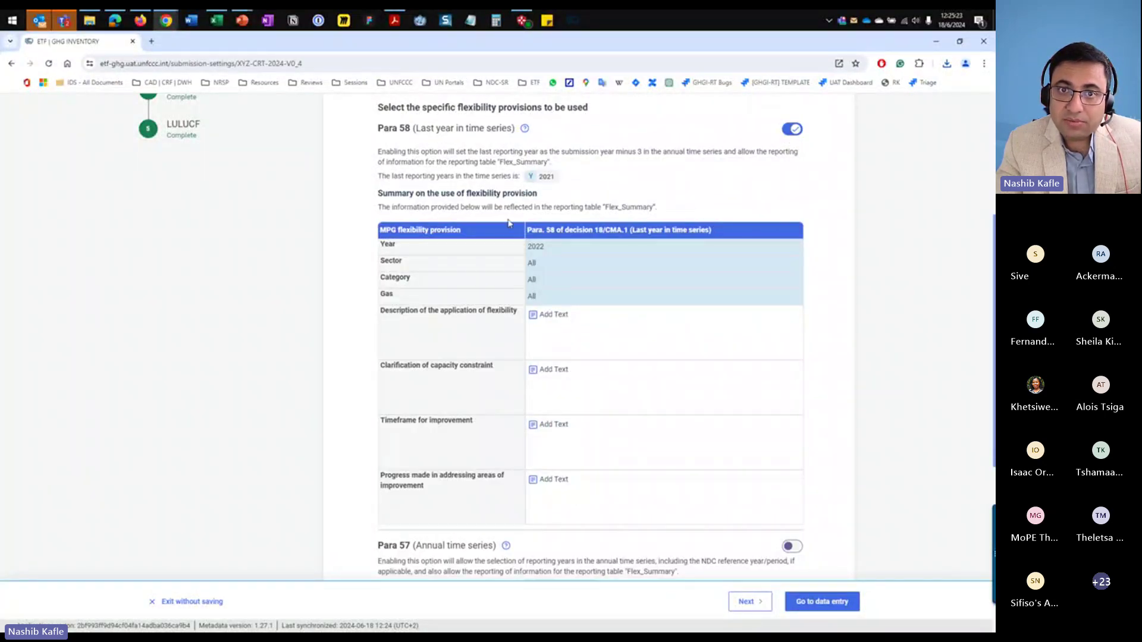
- Enable the Para 57 (Annual time series) flexibility provision and view its selectable reporting years without choosing any
scroll(507, 254, down, 3)
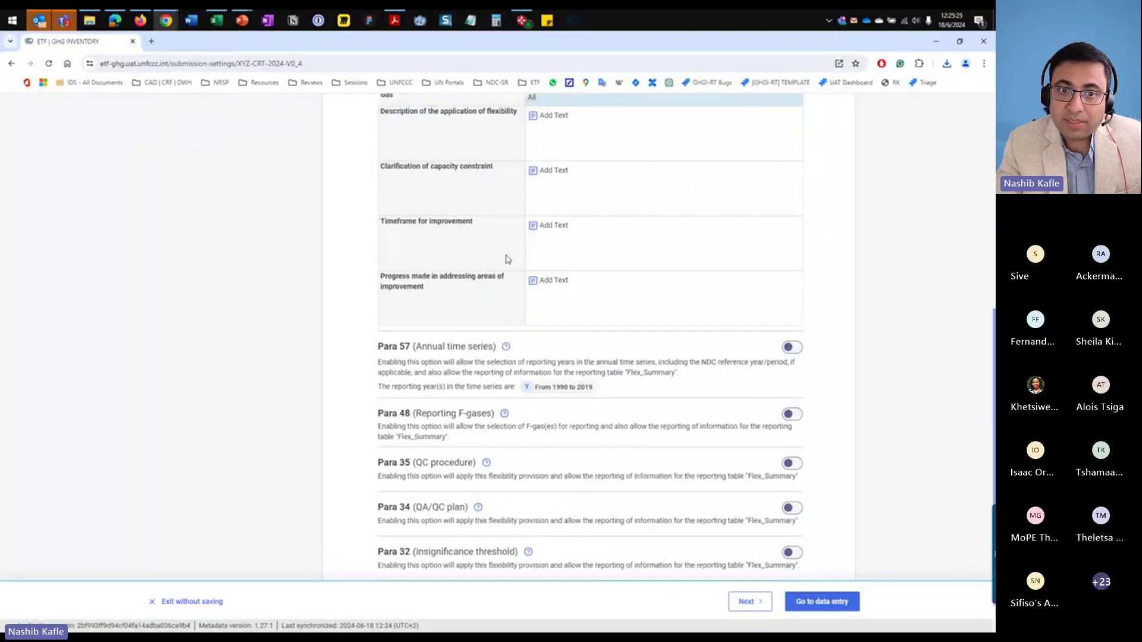
click(794, 349)
scroll(595, 405, down, 3)
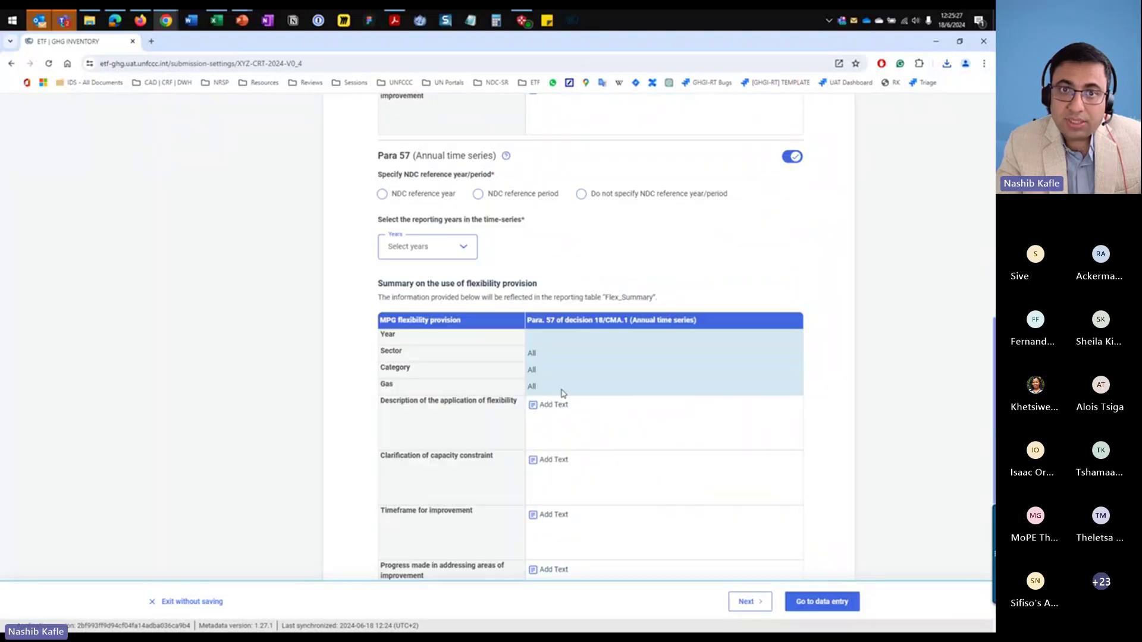
click(468, 256)
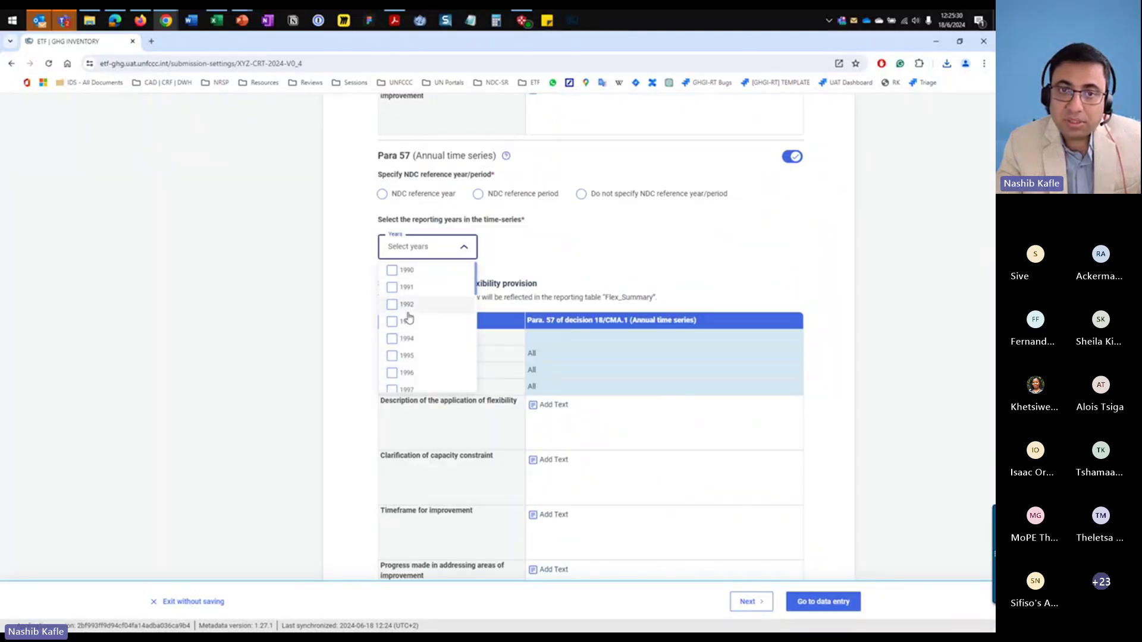
click(828, 228)
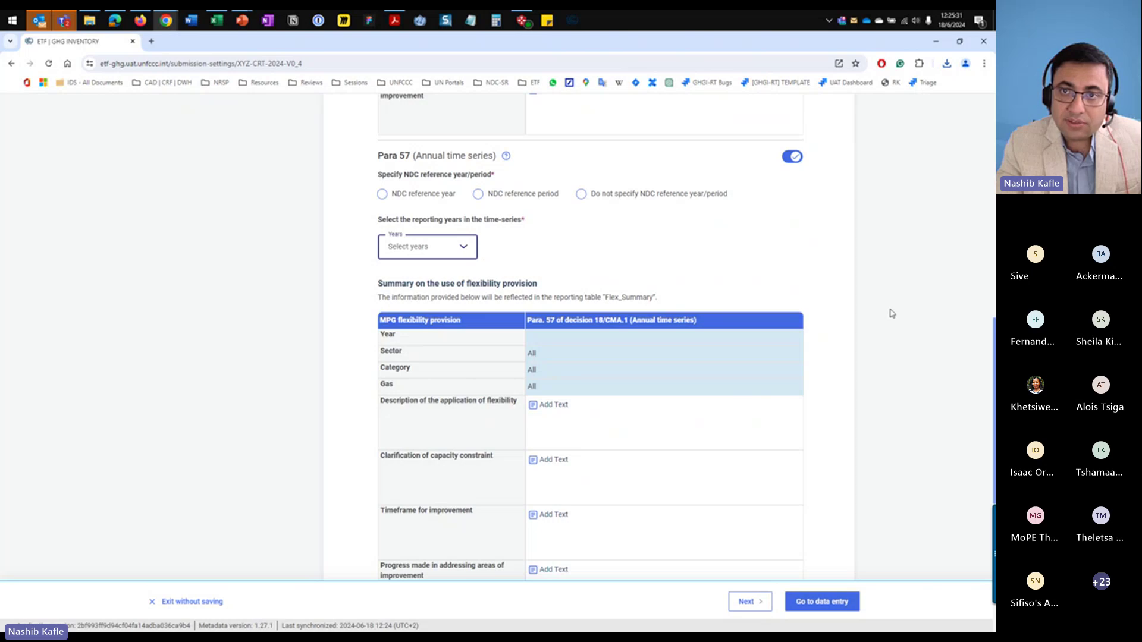
- Look through the Agriculture, LULUCF, IPPU and Energy version settings and return to the flexibility provisions
scroll(891, 314, up, 10)
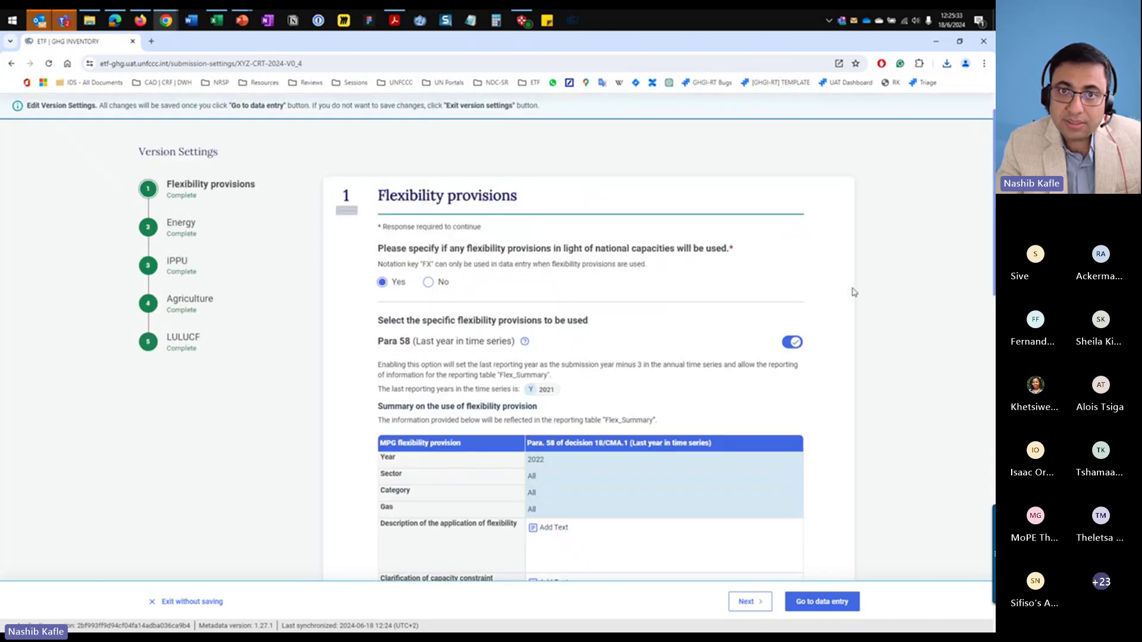
scroll(772, 285, up, 2)
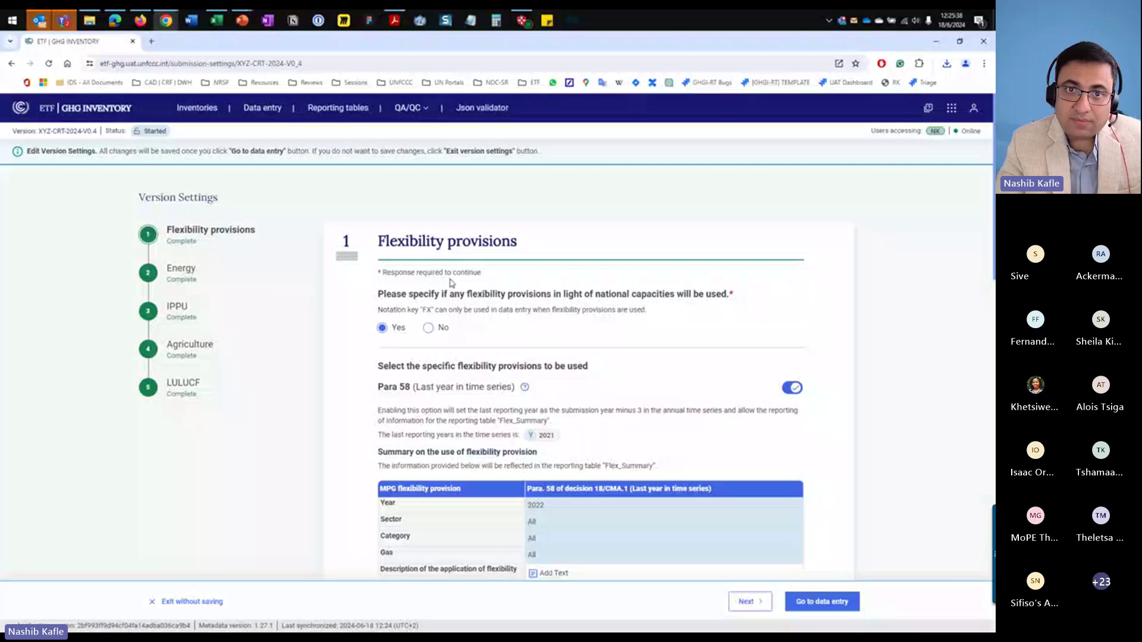
click(188, 348)
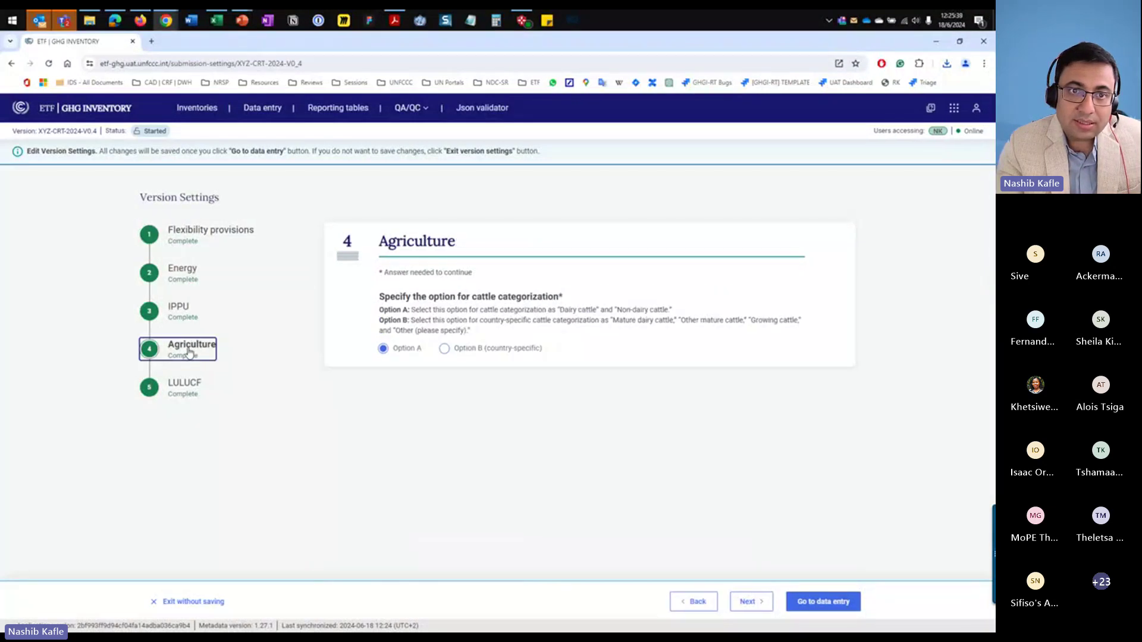
click(185, 387)
click(187, 308)
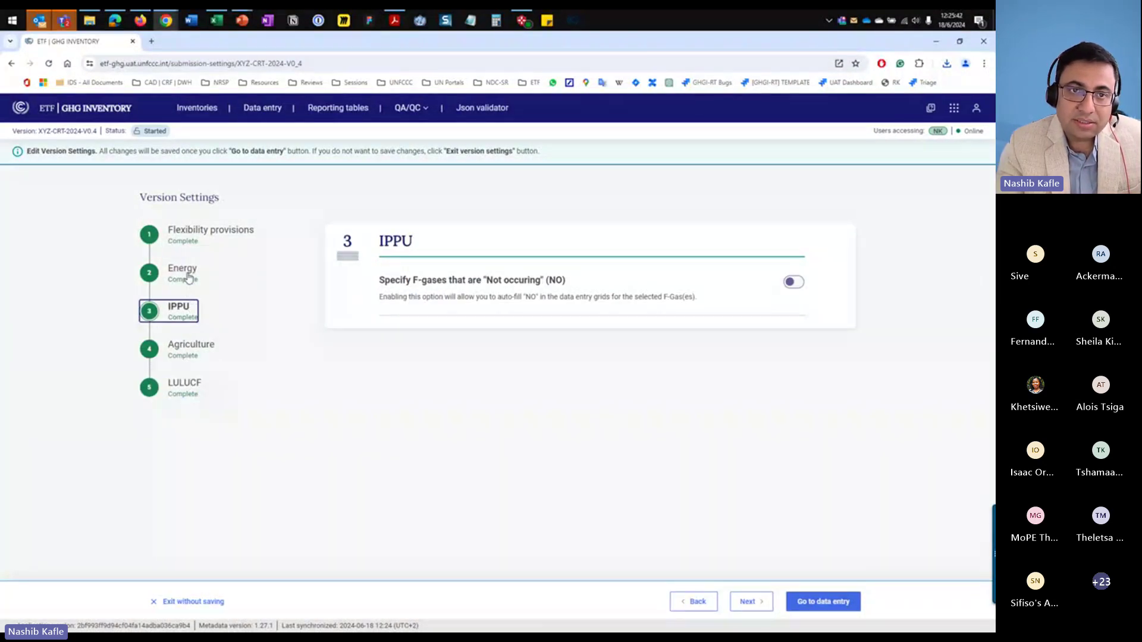
click(186, 275)
click(188, 235)
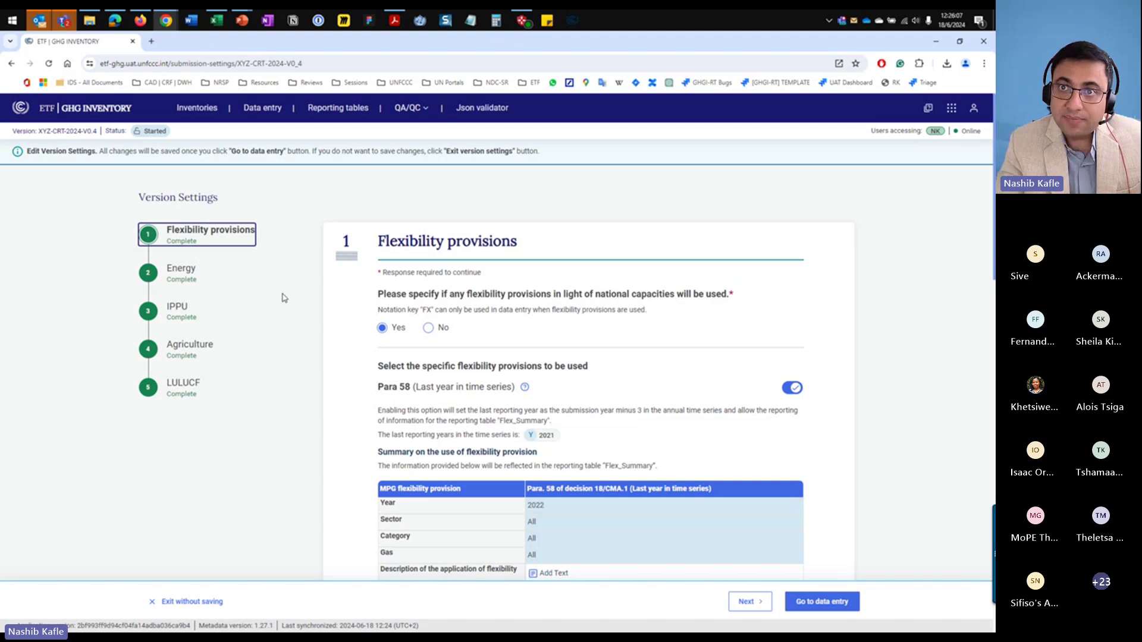
mouse_move(243, 23)
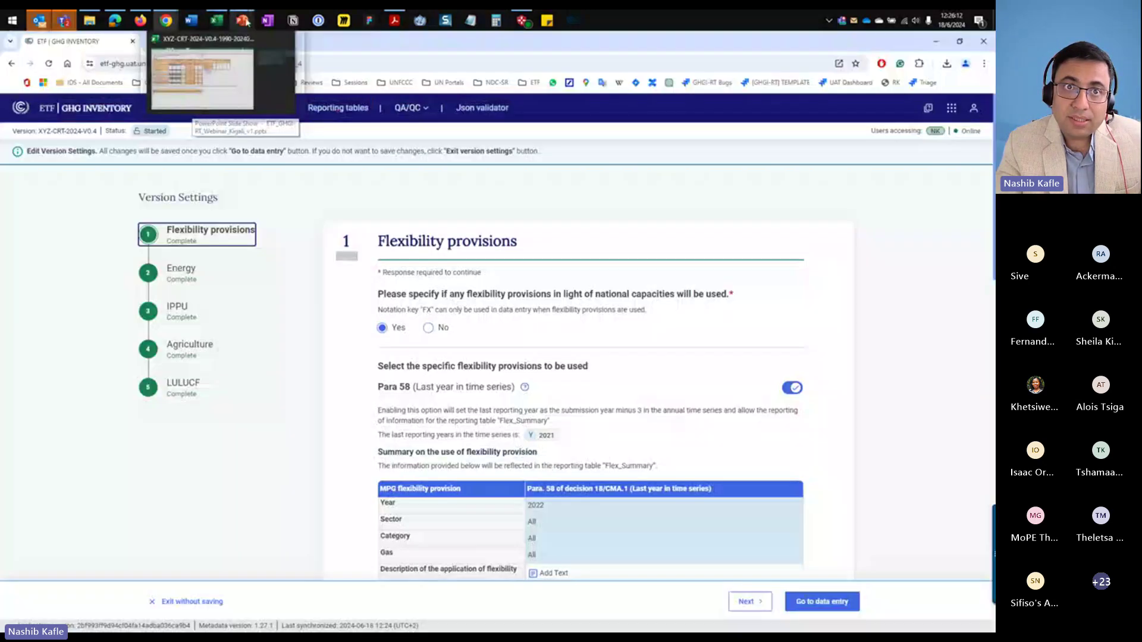
click(734, 359)
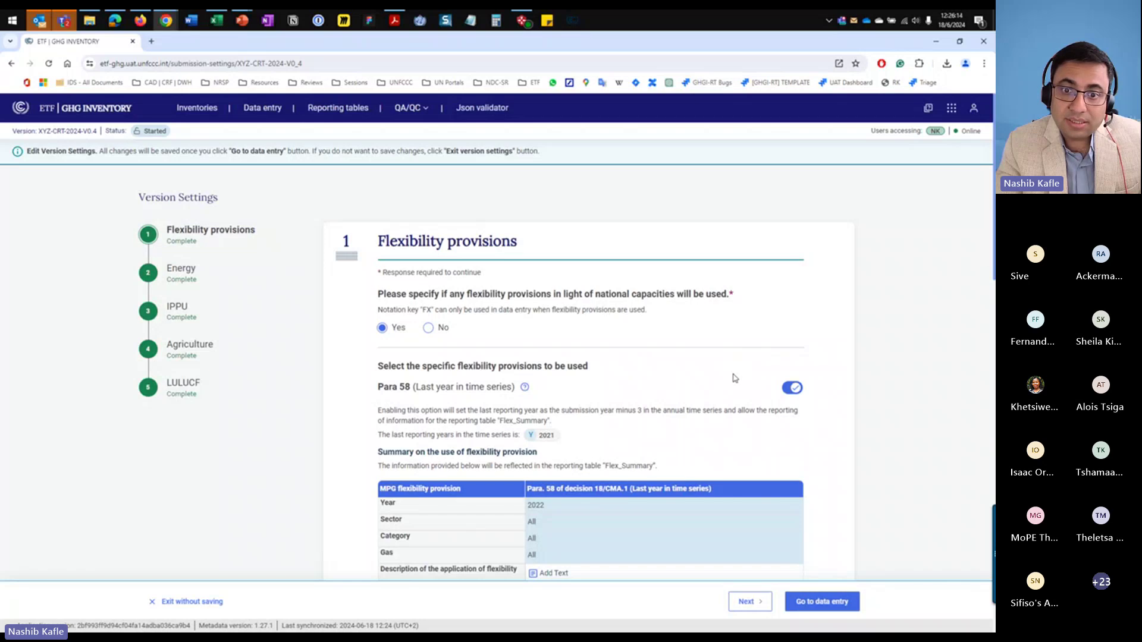